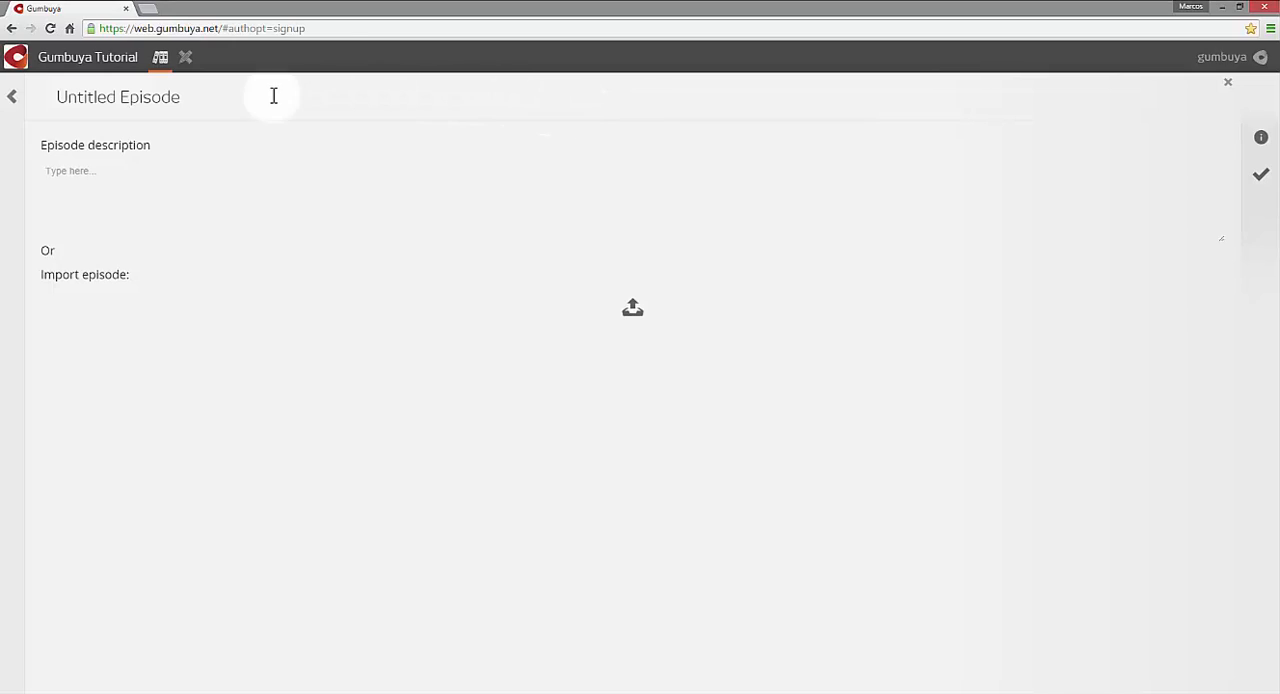
- Name the new episode "Grocer John", save it and open it from the episodes overview
{"action": "left_click", "coordinate": [172, 99]}
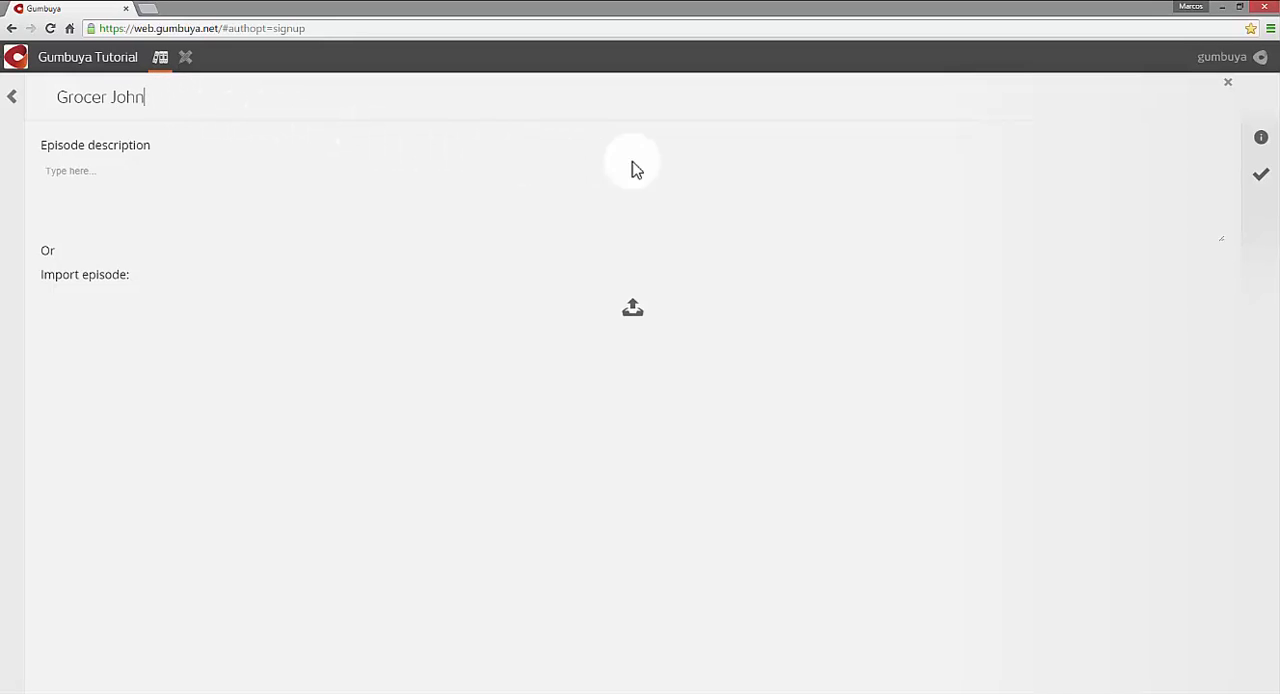
{"action": "left_click", "coordinate": [1258, 178]}
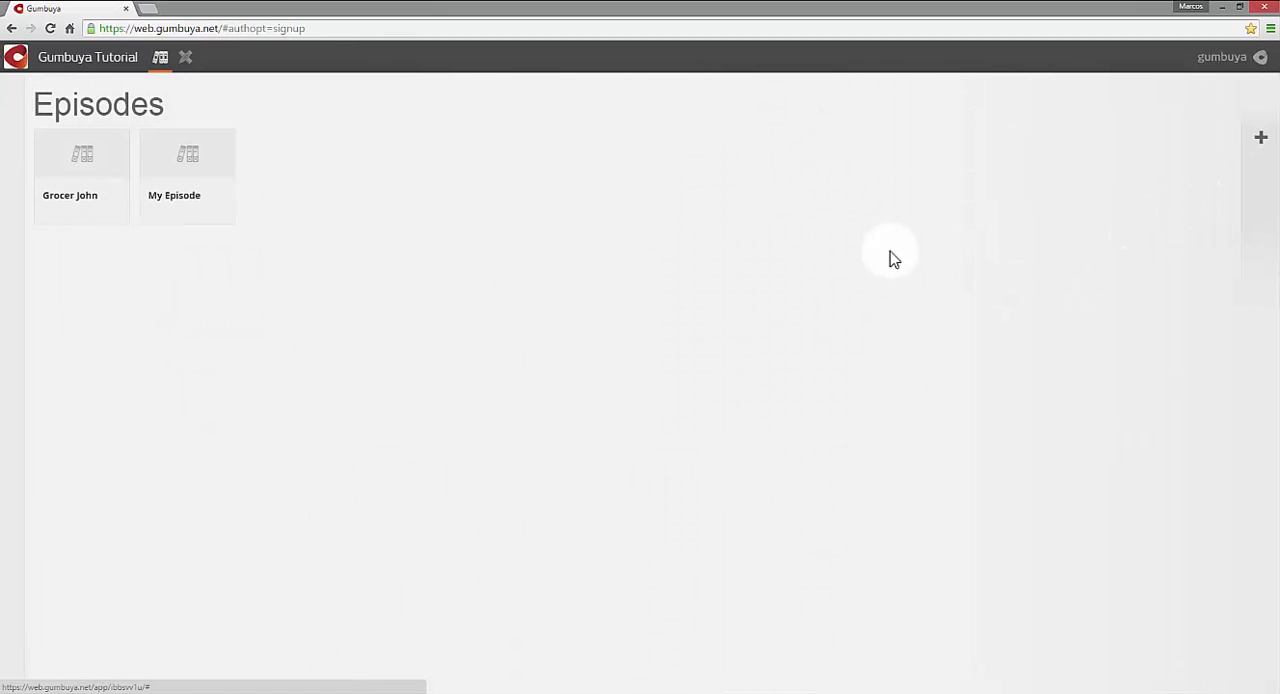
{"action": "left_click", "coordinate": [111, 200]}
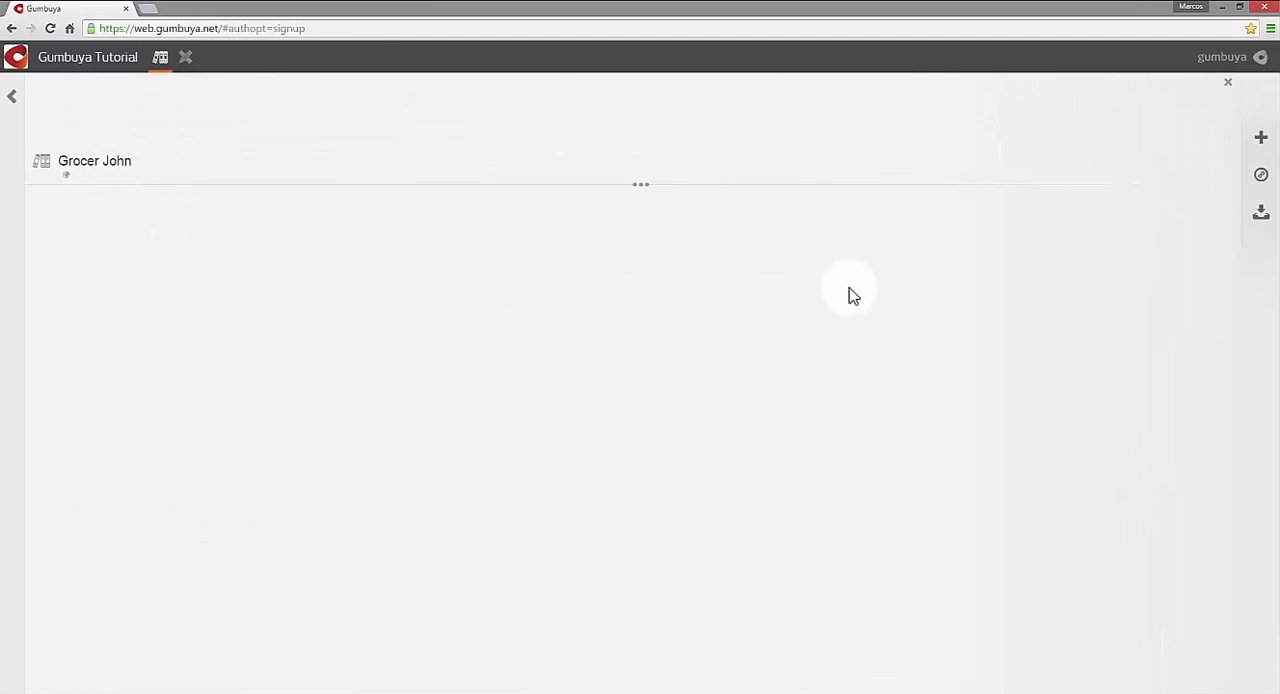
- Create a collection from the All template in the Grocer John episode and name it "Assets"
{"action": "left_click", "coordinate": [1257, 150]}
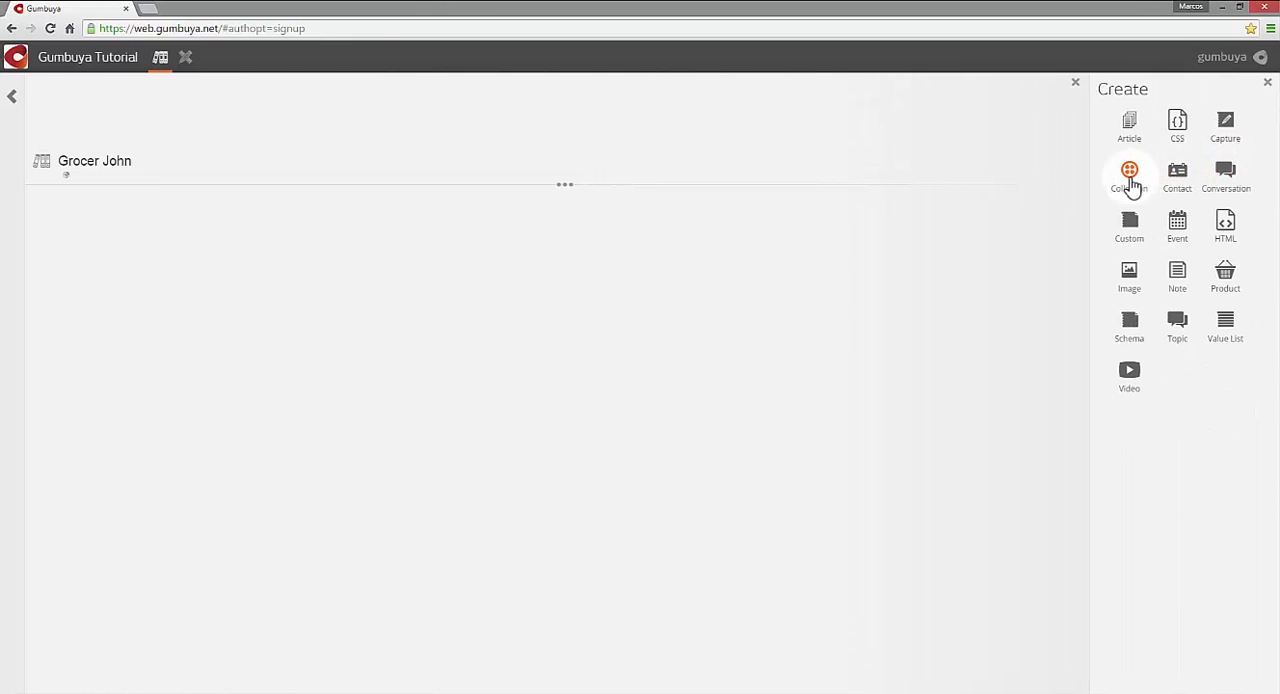
{"action": "left_click", "coordinate": [1131, 186]}
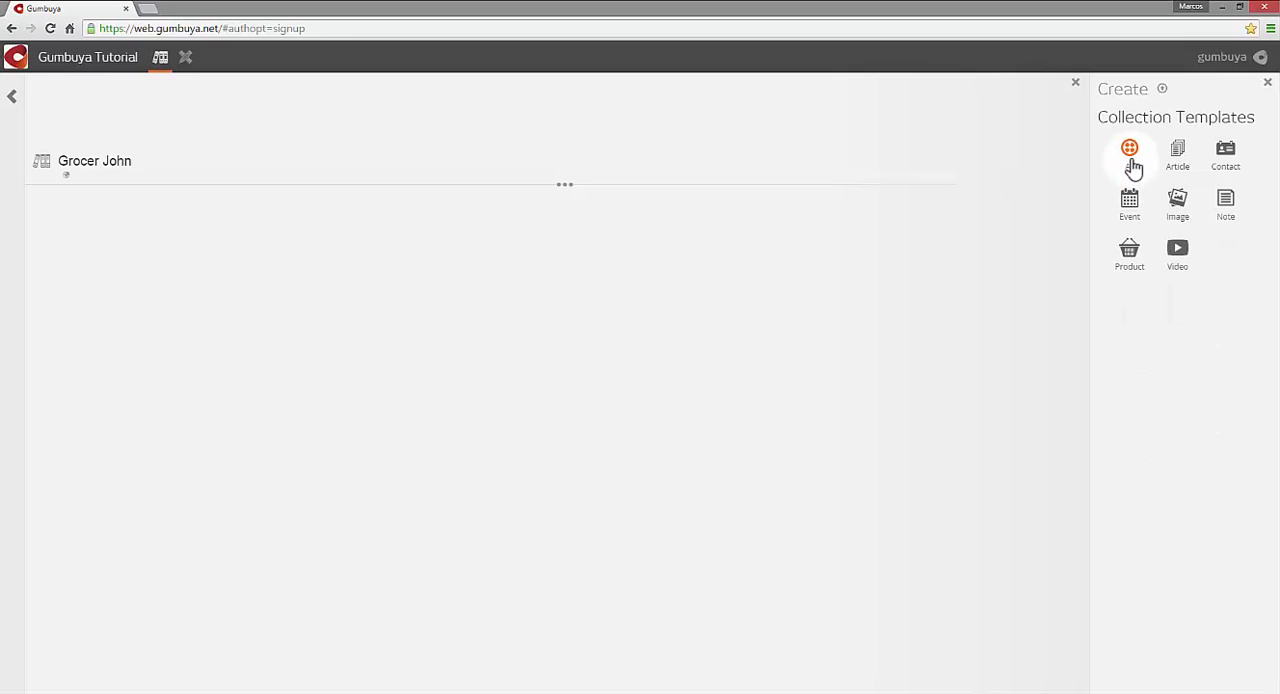
{"action": "left_click", "coordinate": [1130, 156]}
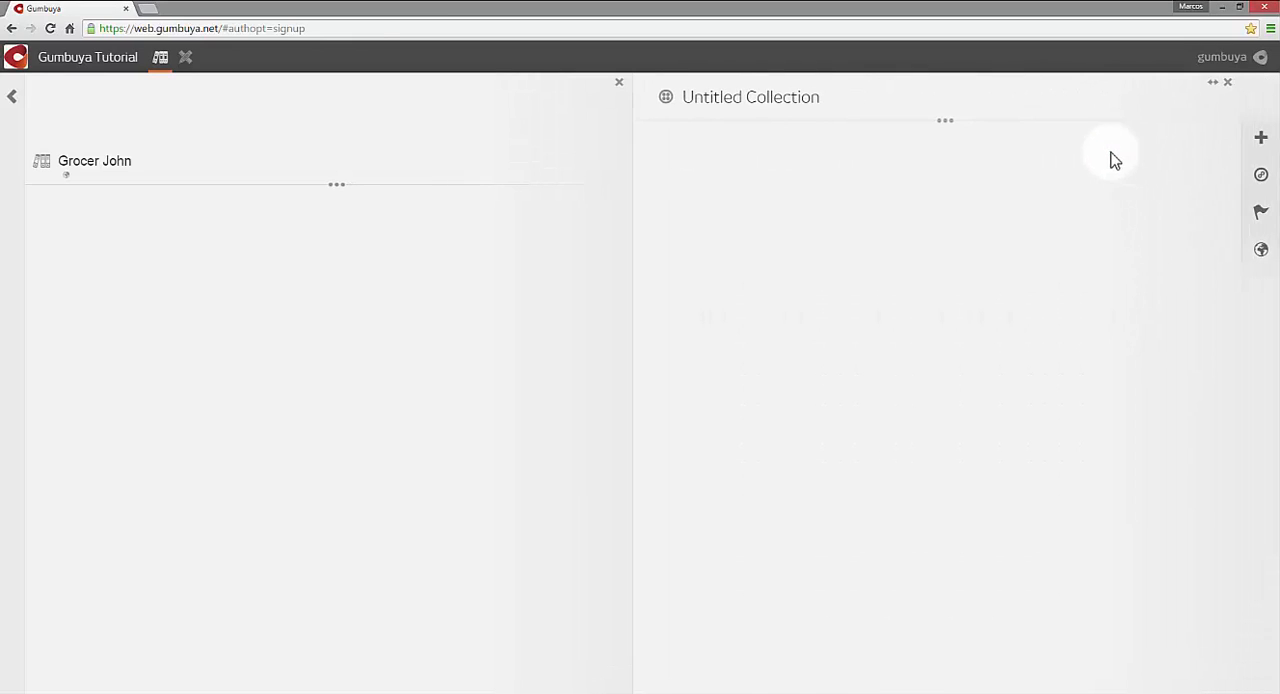
{"action": "left_click", "coordinate": [852, 100]}
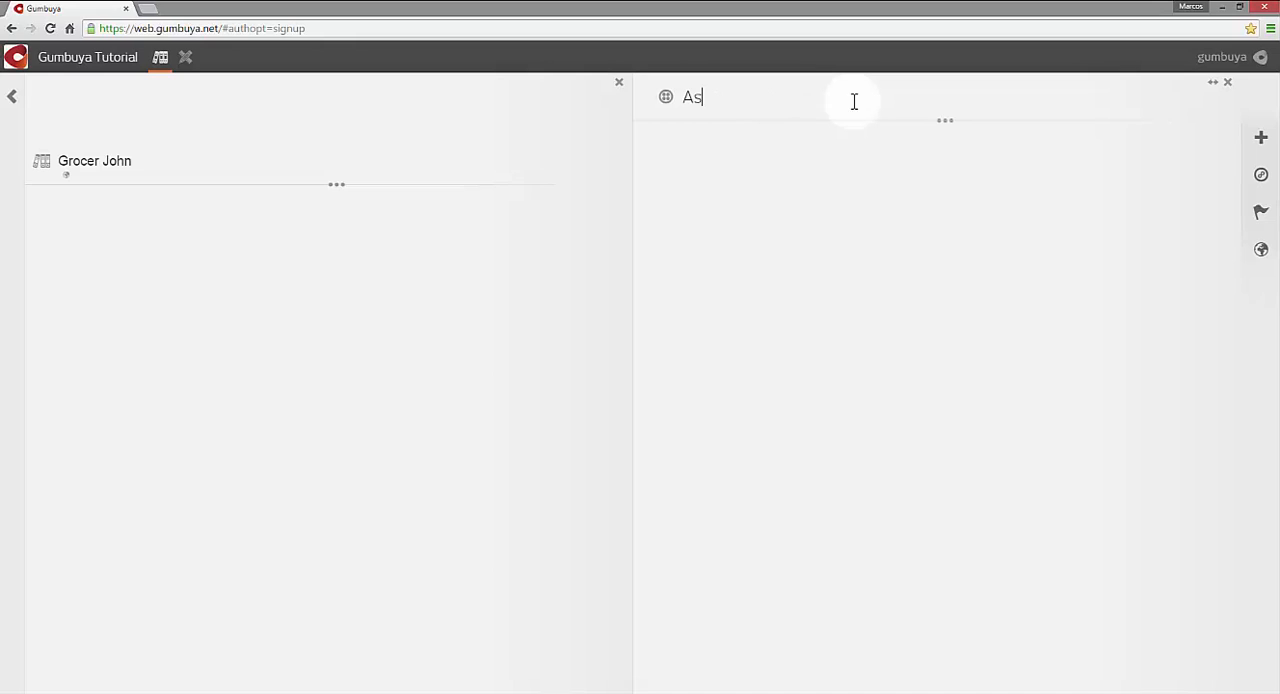
{"action": "type", "text": "Assets"}
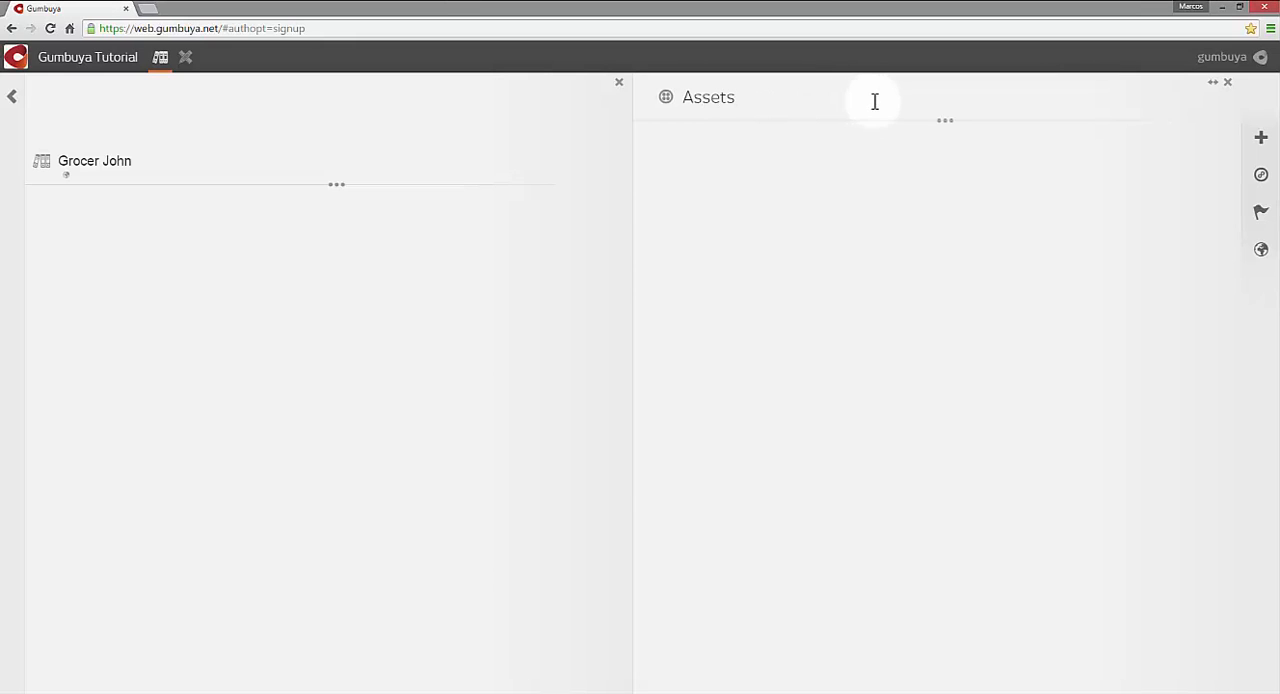
- Upload the image grocer_john-logo.png to the Assets collection and return to the Grocer John episode
{"action": "left_click", "coordinate": [1263, 140]}
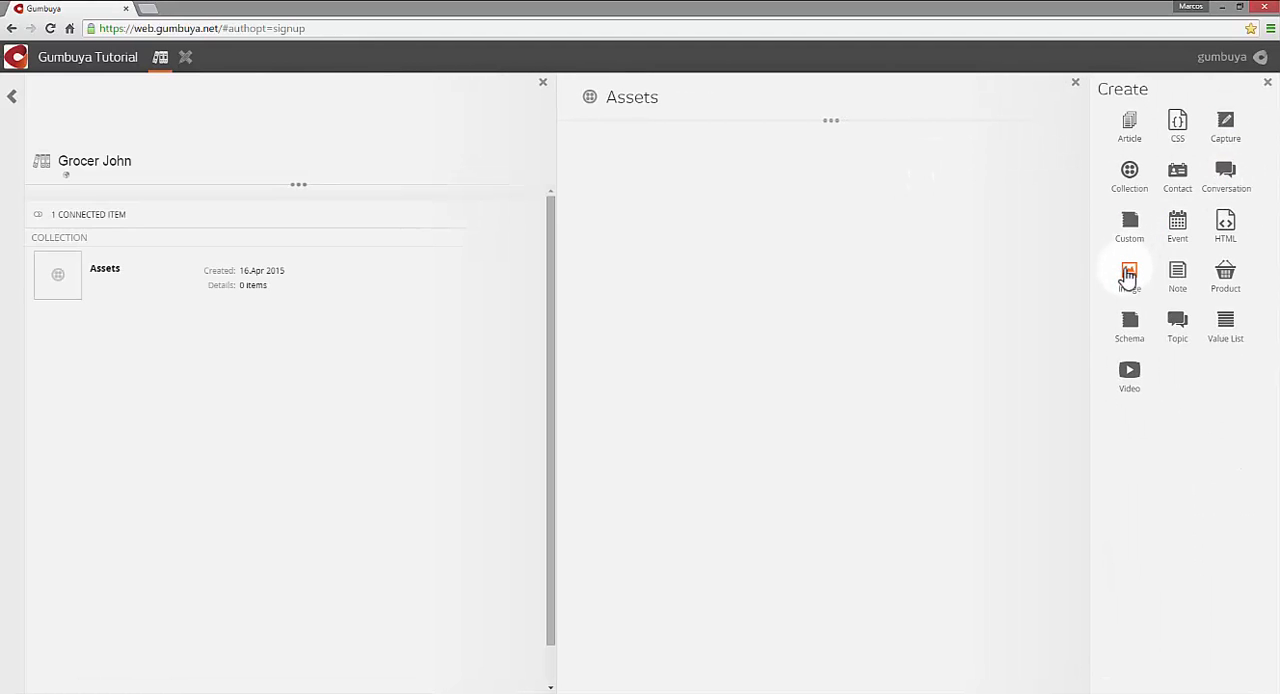
{"action": "left_click", "coordinate": [1128, 275]}
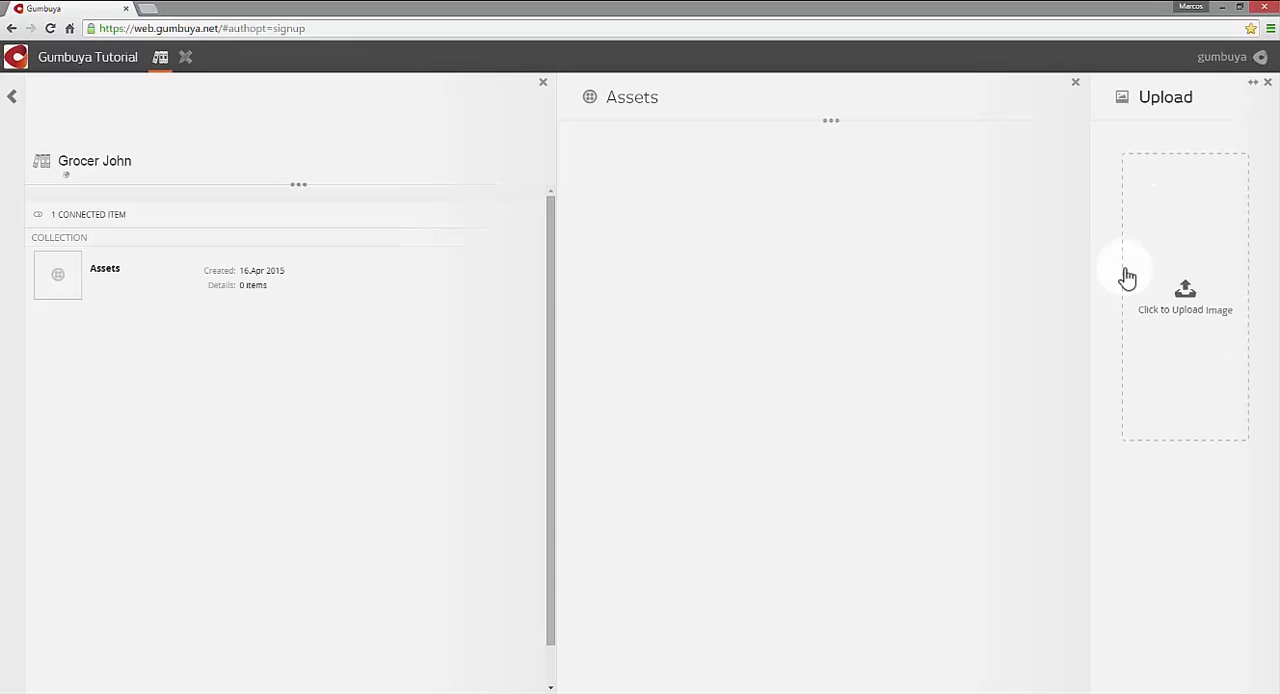
{"action": "left_click", "coordinate": [1038, 300]}
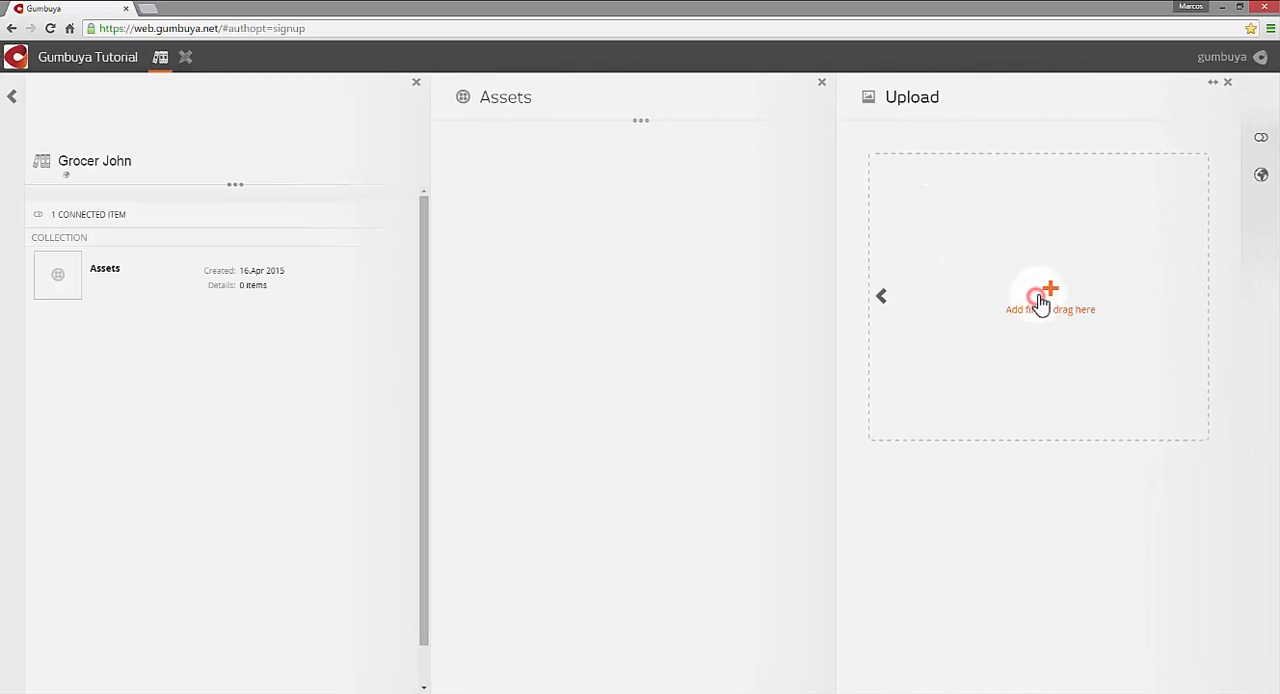
{"action": "left_click", "coordinate": [1049, 298]}
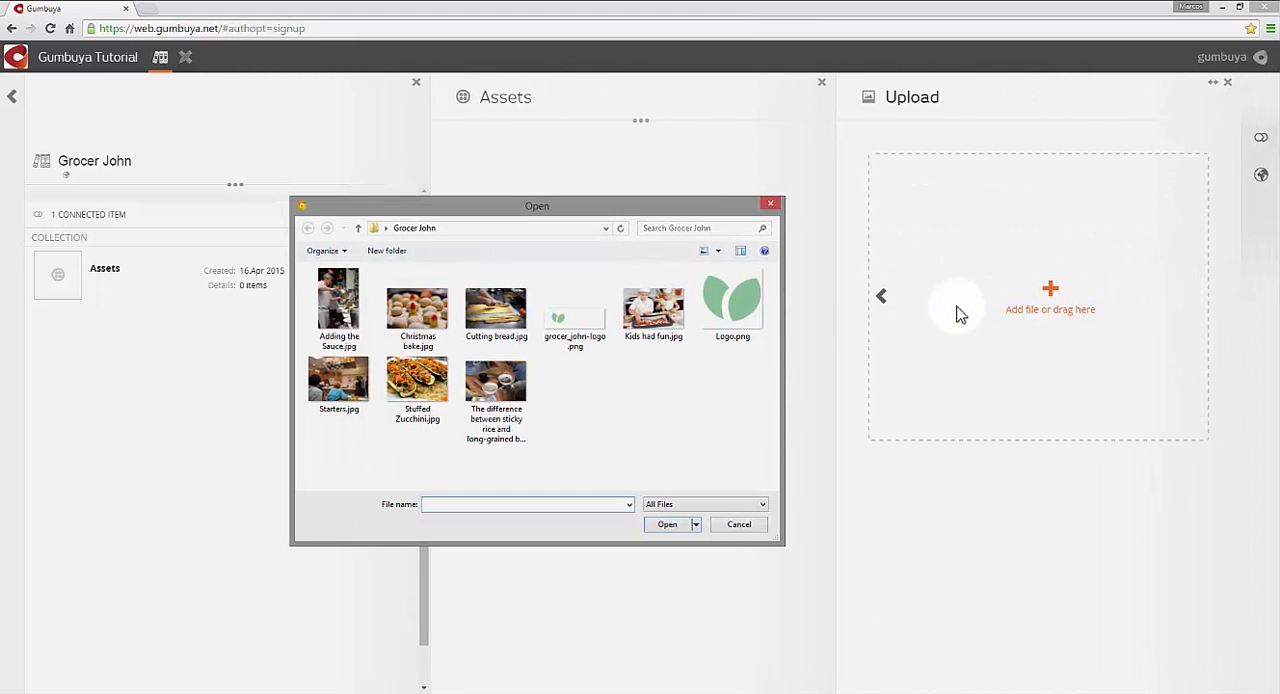
{"action": "left_click", "coordinate": [588, 318]}
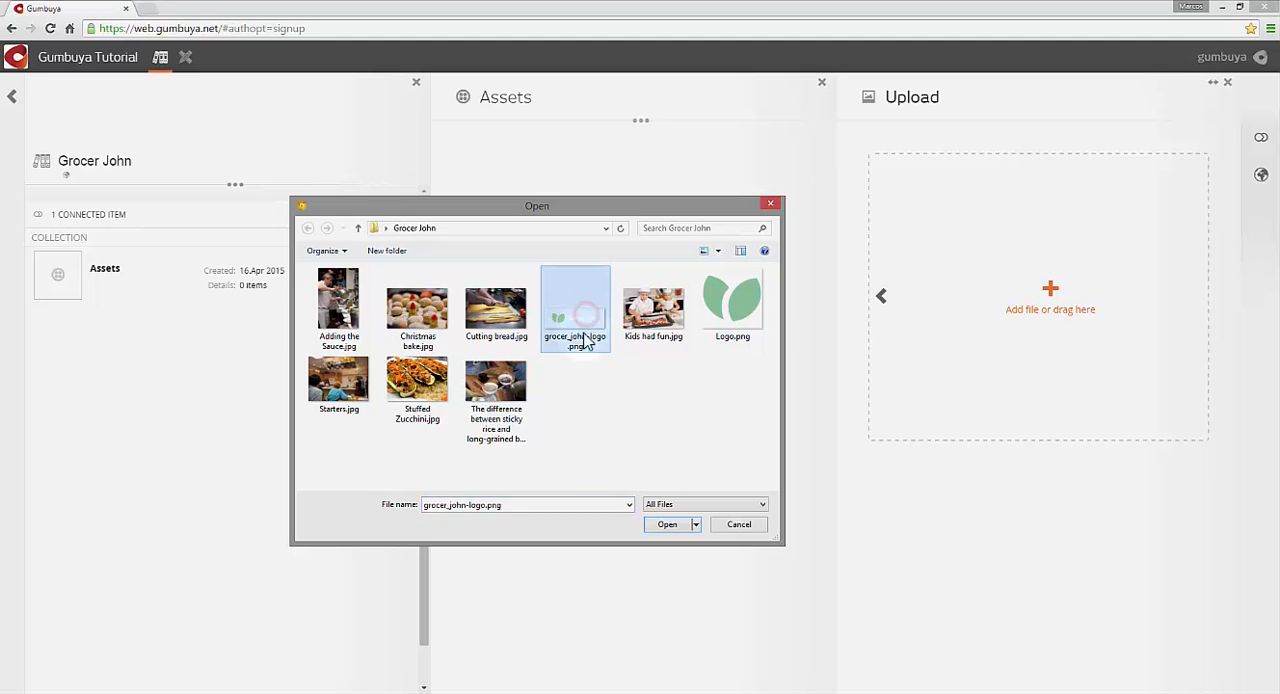
{"action": "left_click", "coordinate": [667, 525]}
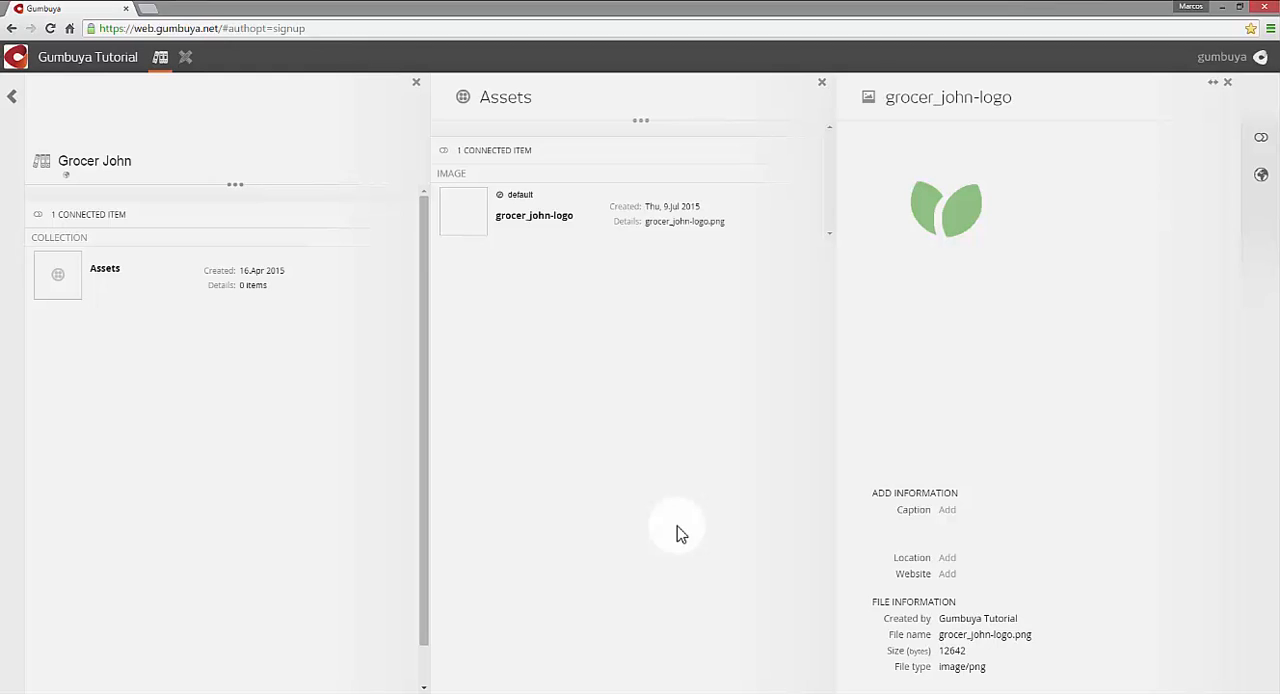
{"action": "left_click", "coordinate": [11, 104]}
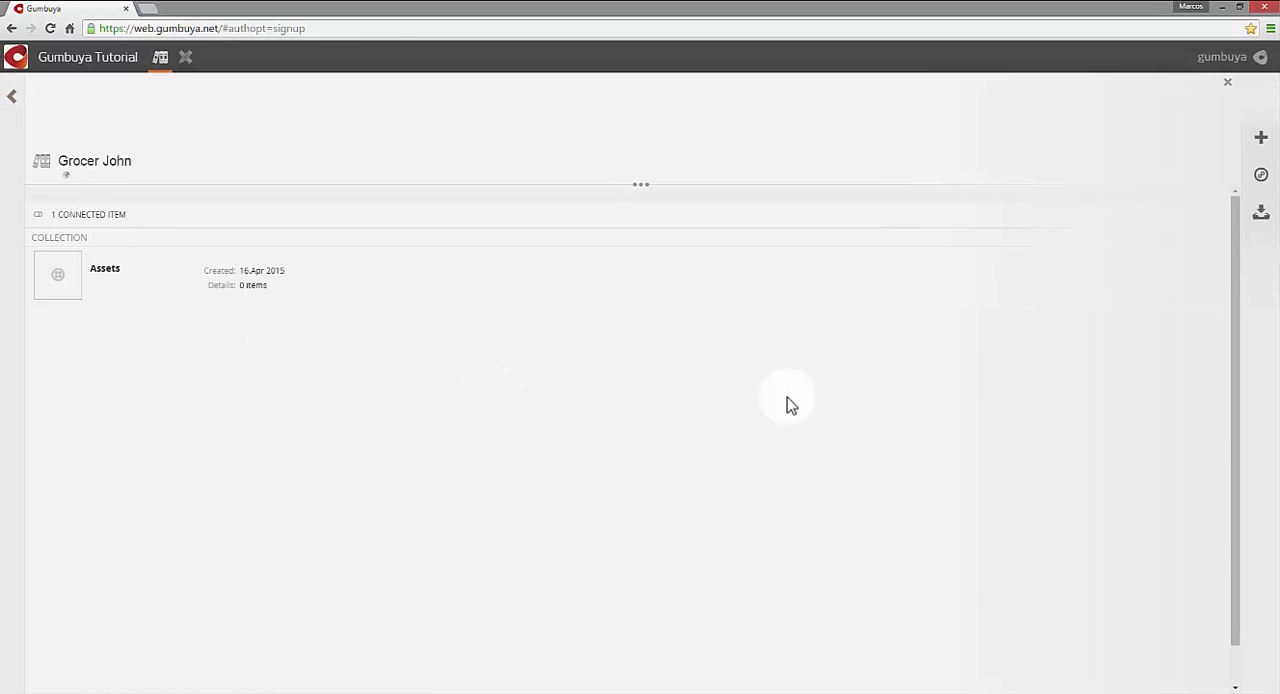
- Create a second collection from the All template in the Grocer John episode and name it "Photos"
{"action": "left_click", "coordinate": [1256, 140]}
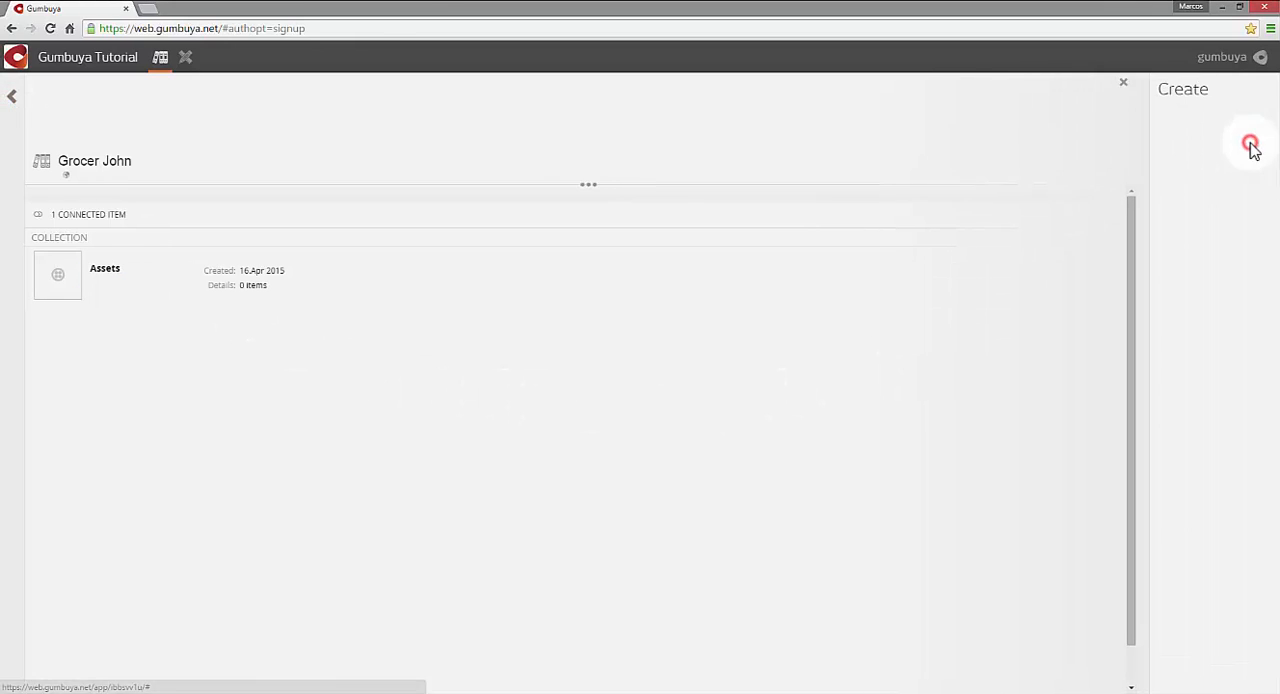
{"action": "left_click", "coordinate": [1131, 177]}
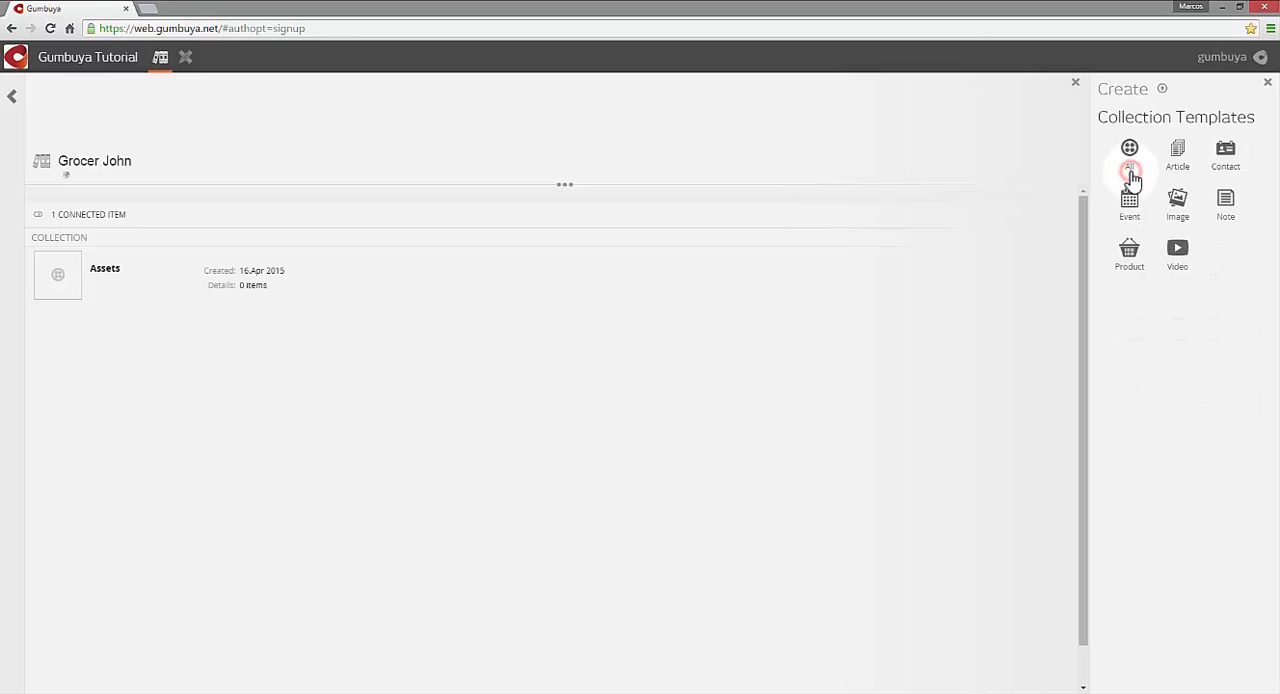
{"action": "left_click", "coordinate": [1131, 170]}
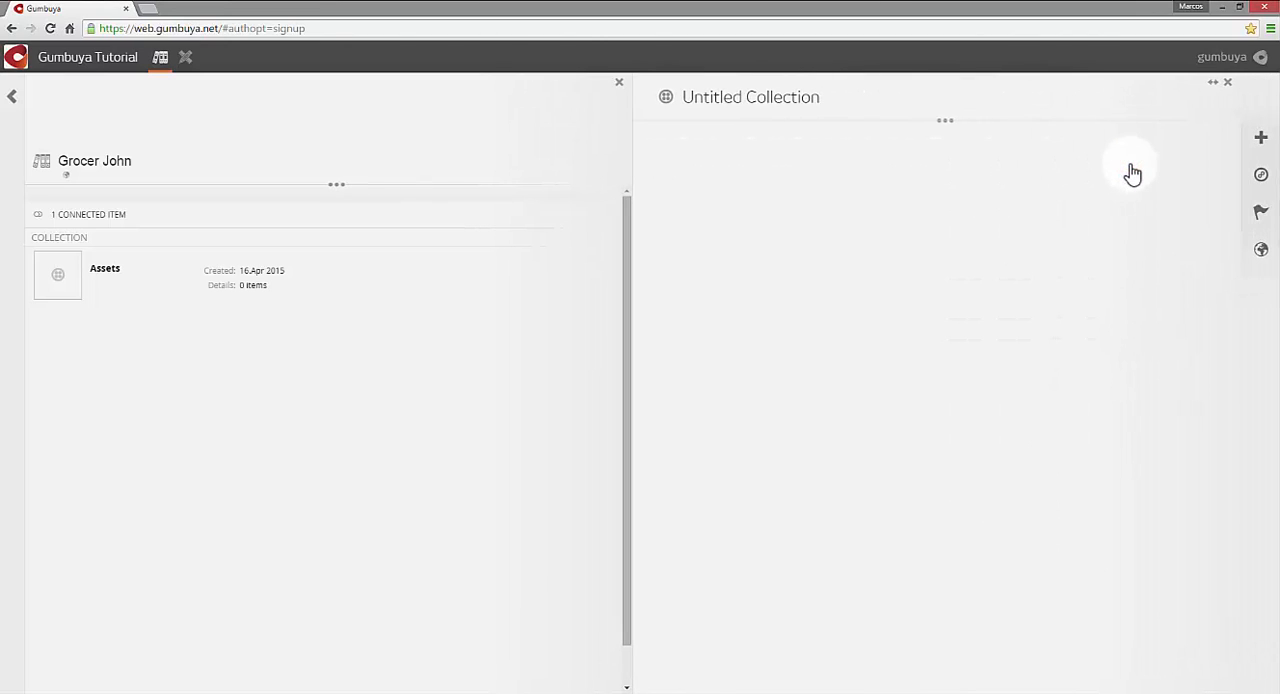
{"action": "left_click", "coordinate": [884, 112]}
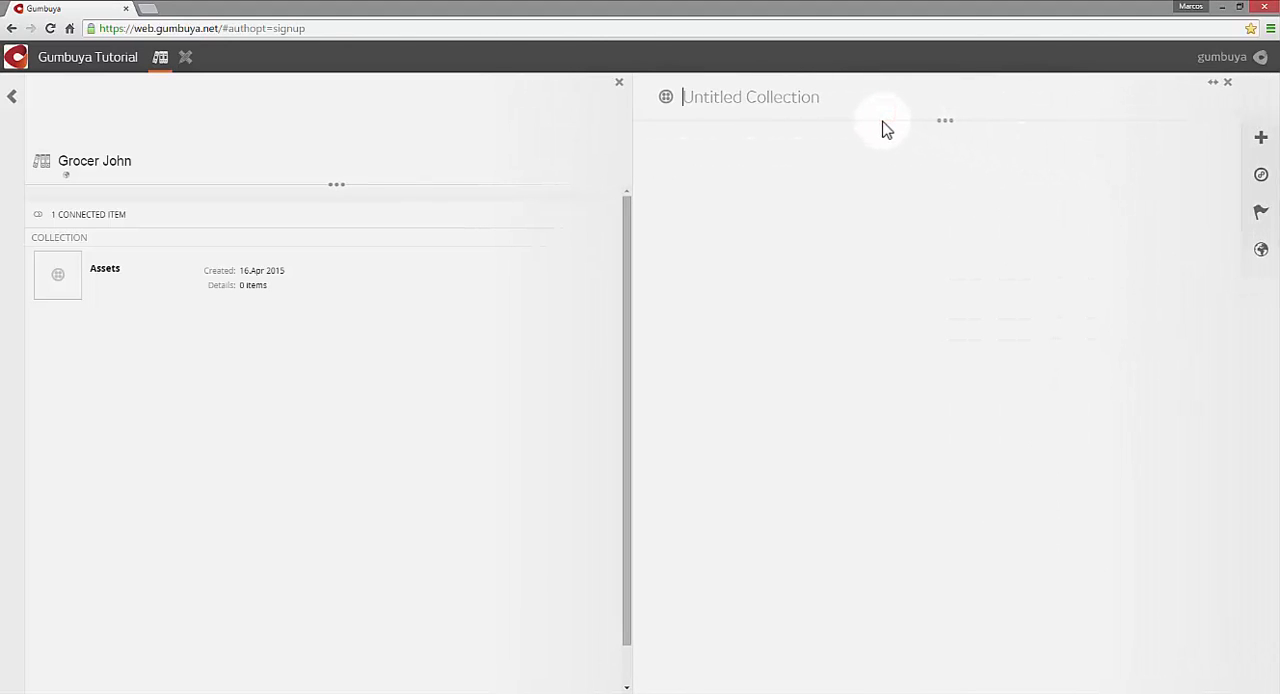
{"action": "type", "text": "Photos"}
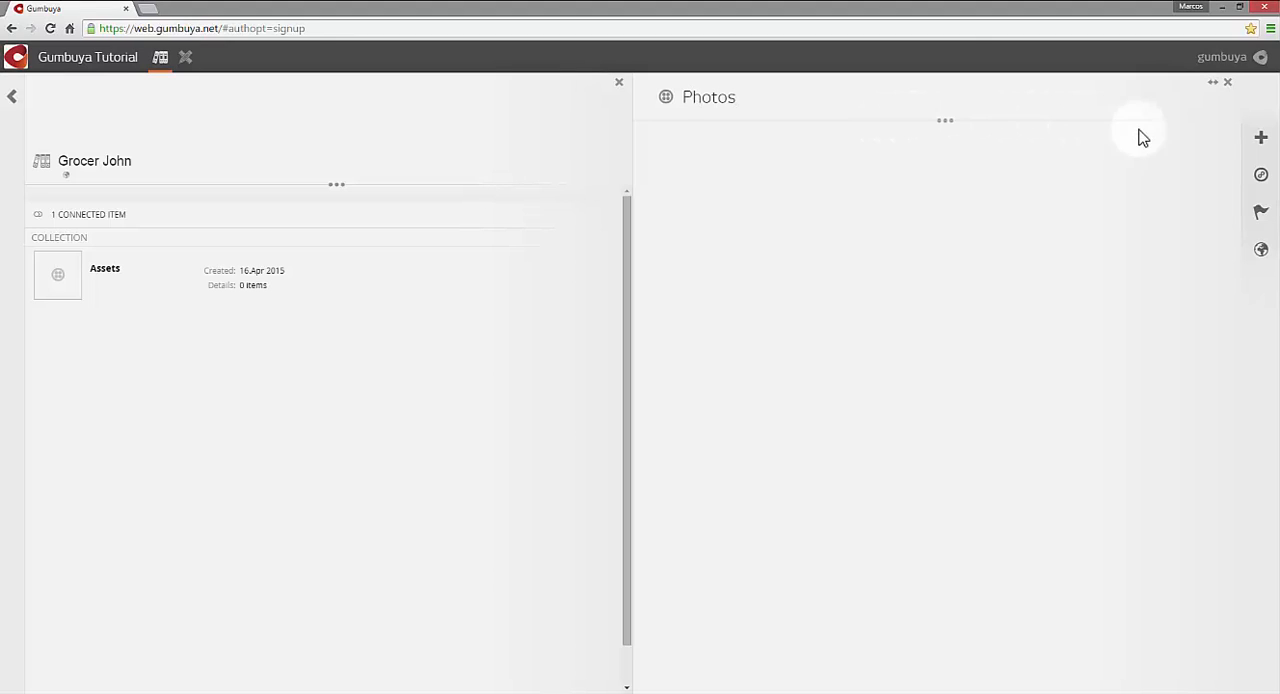
- Upload the image Christmas bake.jpg to the Photos collection and return to that collection
{"action": "left_click", "coordinate": [1258, 143]}
{"action": "left_click", "coordinate": [1129, 272]}
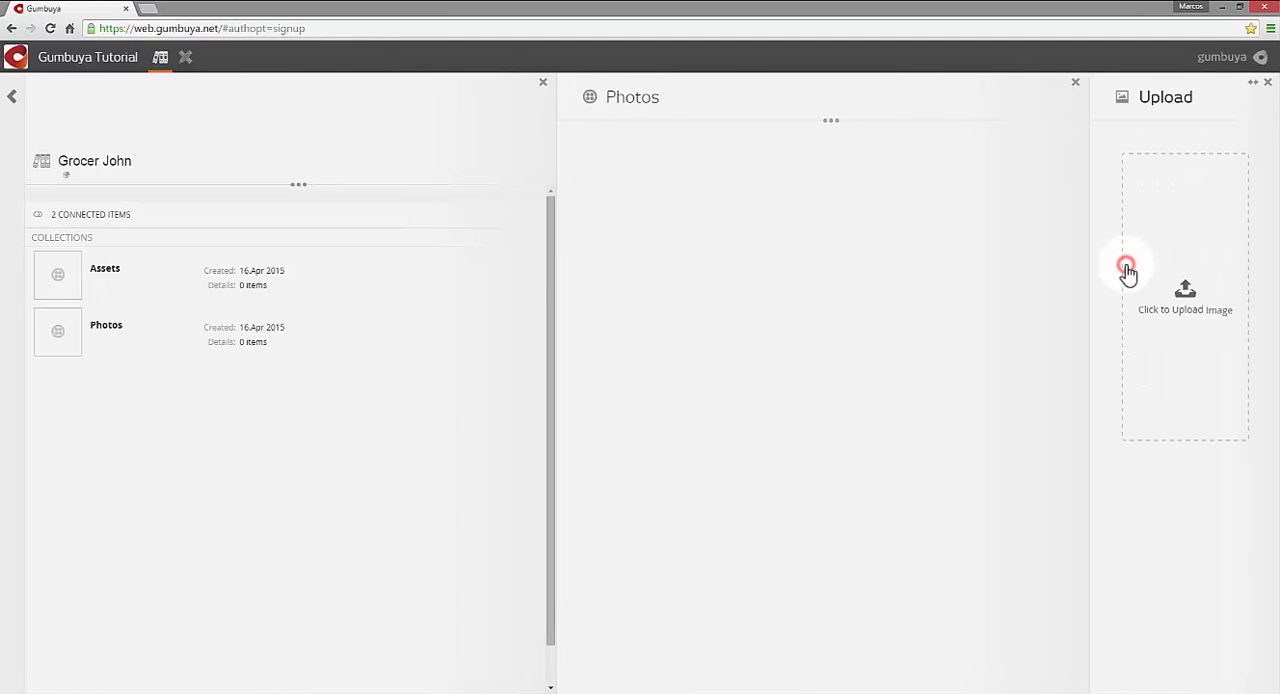
{"action": "left_click", "coordinate": [1049, 302]}
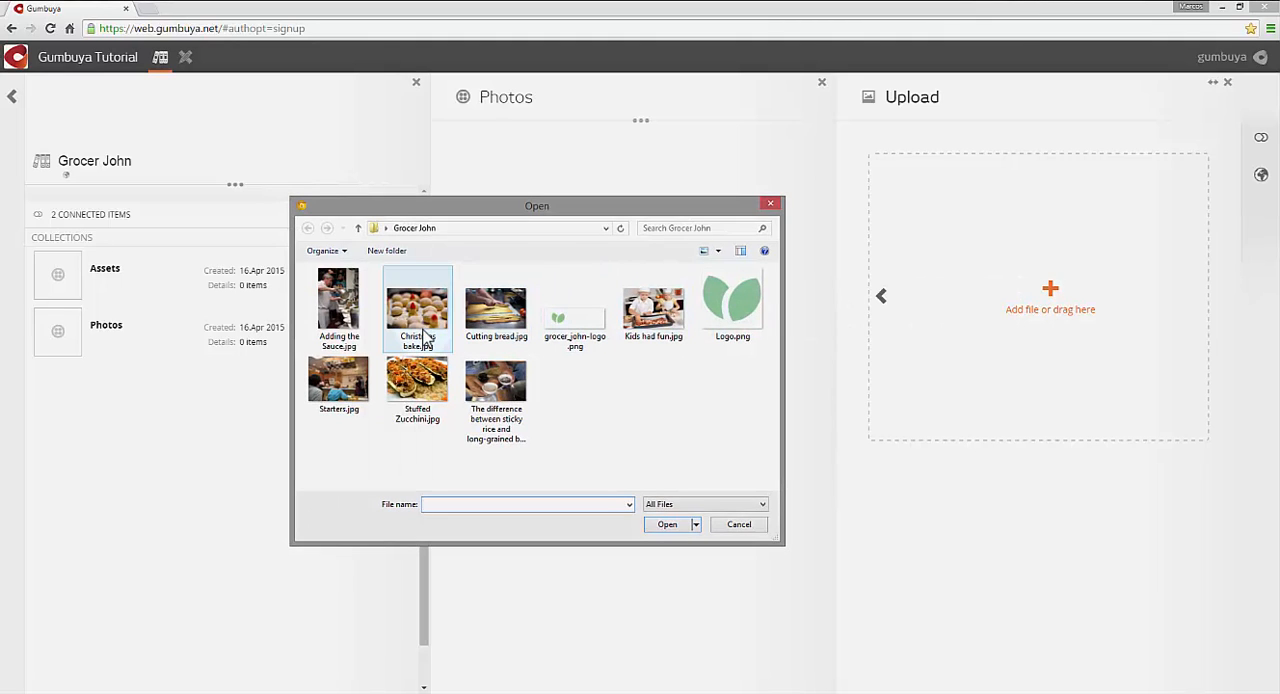
{"action": "left_click", "coordinate": [422, 338]}
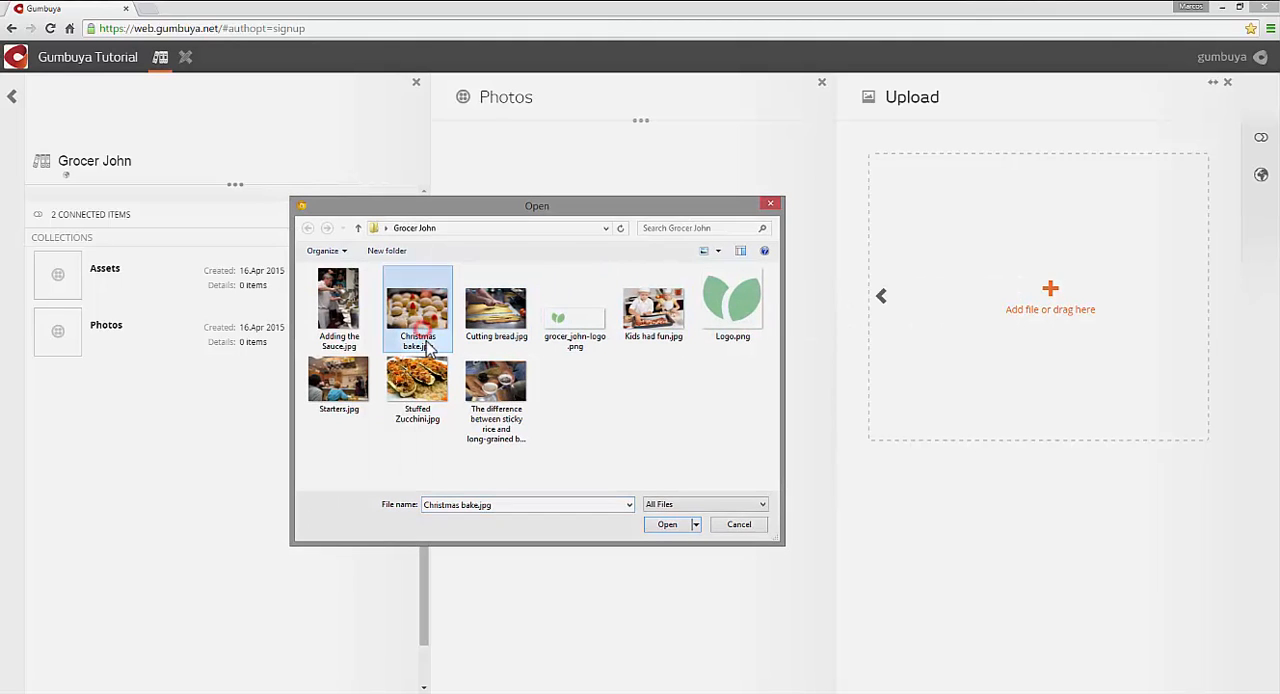
{"action": "left_click", "coordinate": [664, 525]}
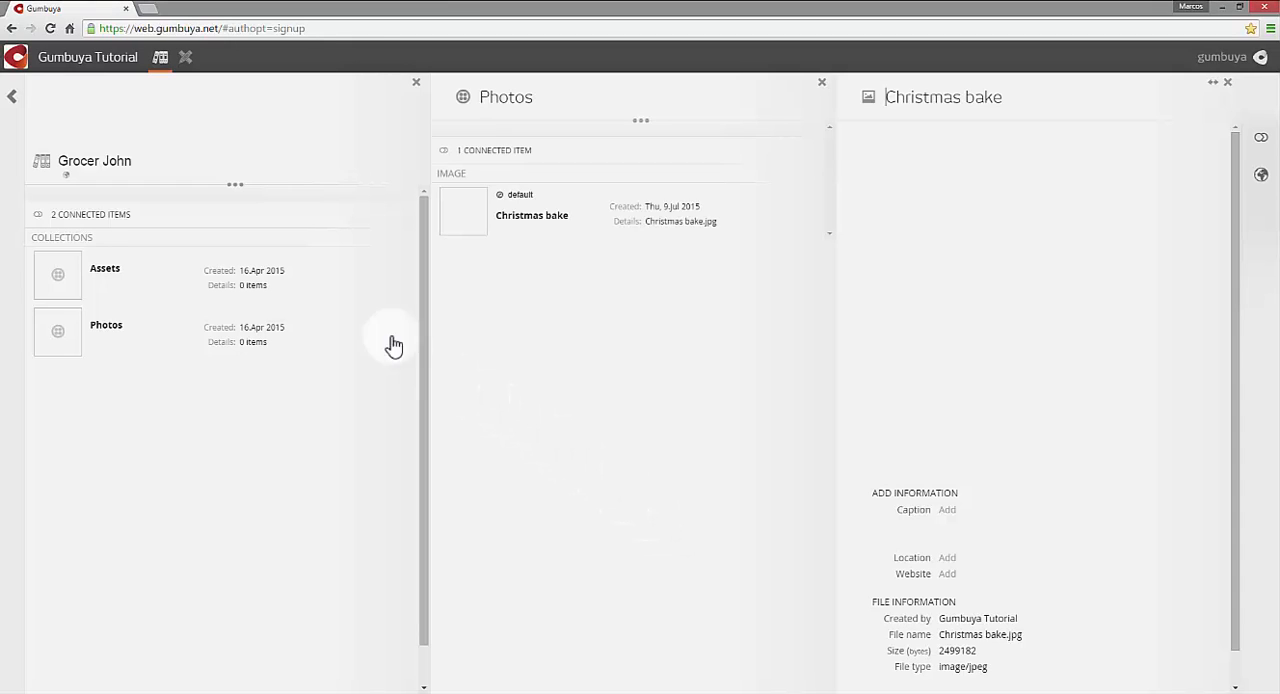
{"action": "left_click", "coordinate": [15, 101]}
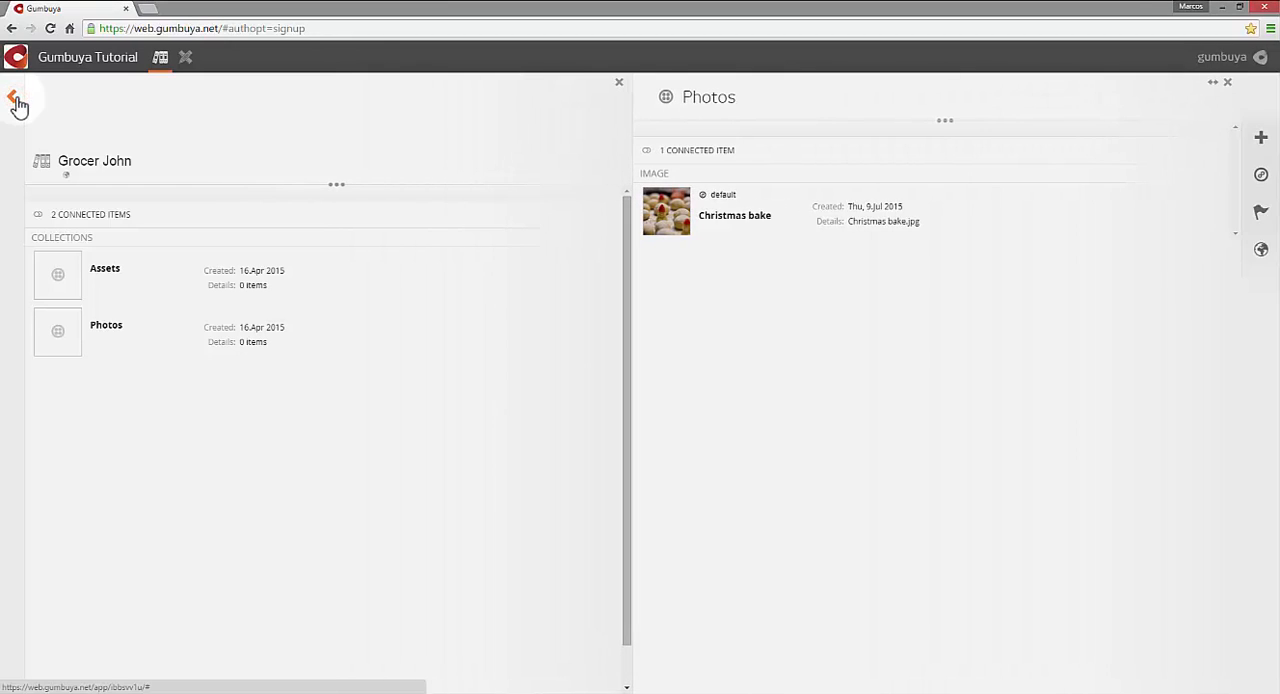
- Add the image Cutting bread.jpg to the Photos collection and go back to the collection
{"action": "left_click", "coordinate": [1260, 138]}
{"action": "left_click", "coordinate": [1126, 269]}
{"action": "left_click", "coordinate": [1054, 308]}
{"action": "left_click", "coordinate": [488, 311]}
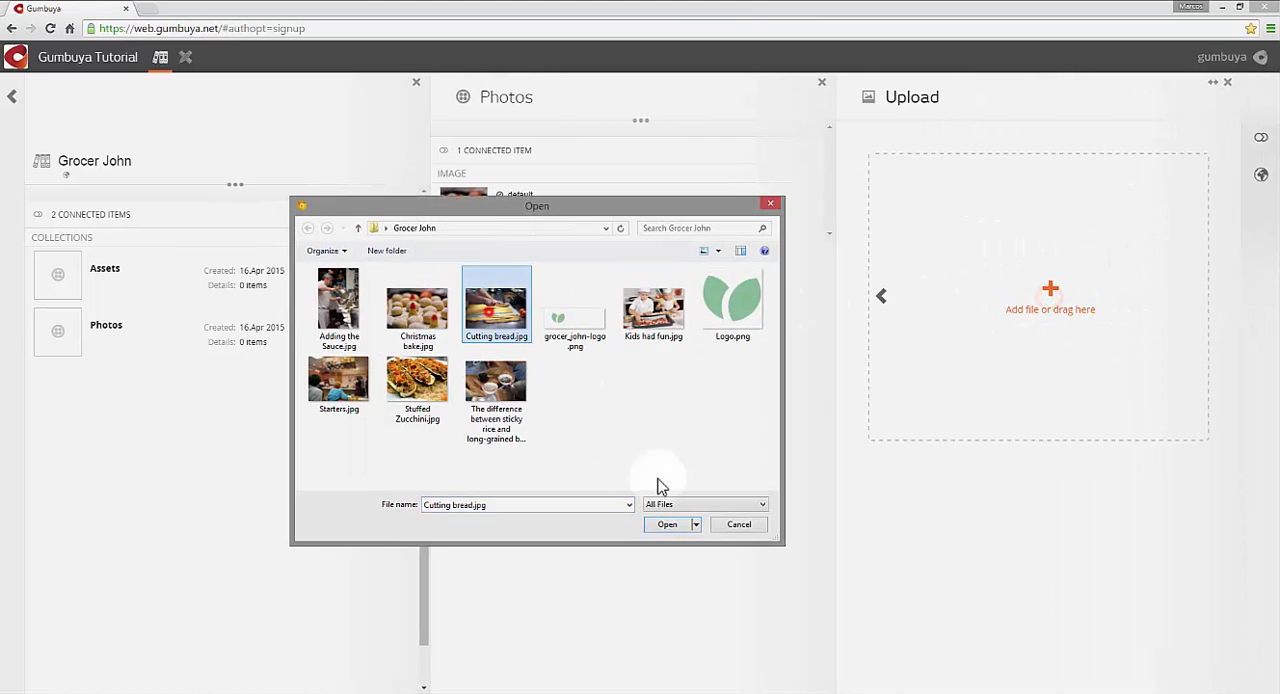
{"action": "left_click", "coordinate": [673, 522]}
{"action": "left_click", "coordinate": [12, 96]}
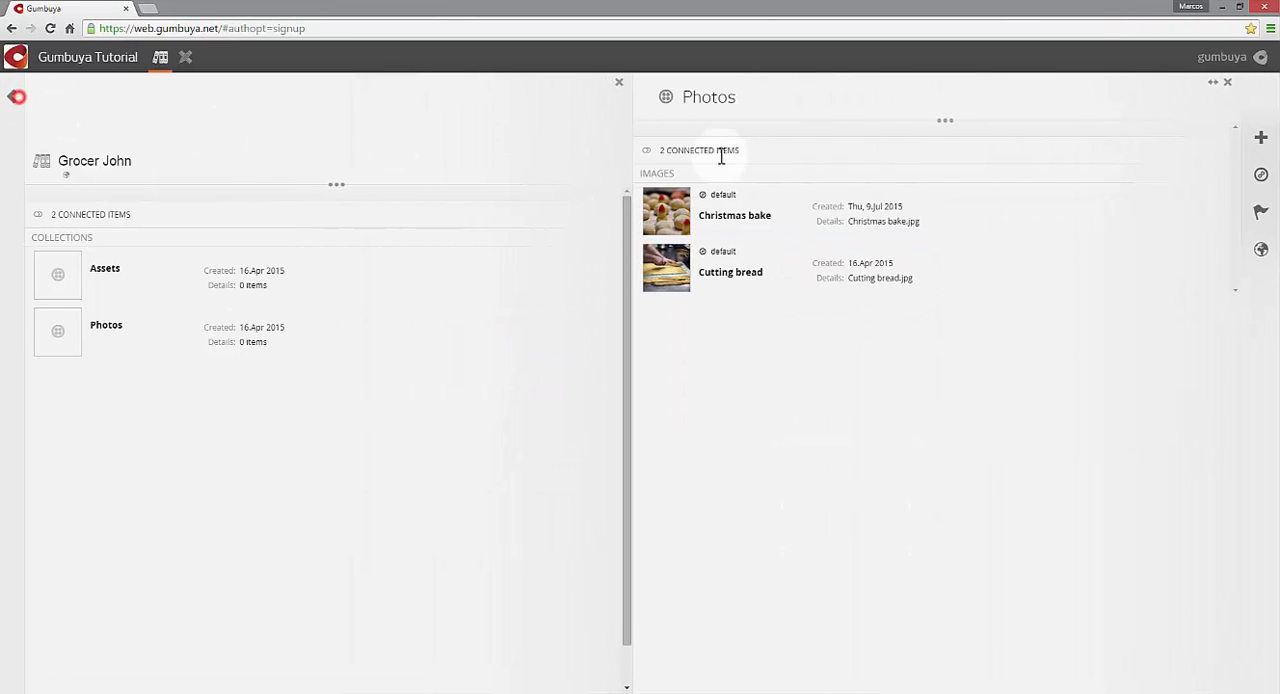
- Add the image Kids had fun.jpg to the Photos collection and go back to the collection
{"action": "left_click", "coordinate": [1262, 139]}
{"action": "left_click", "coordinate": [1126, 275]}
{"action": "left_click", "coordinate": [1049, 287]}
{"action": "left_click", "coordinate": [658, 310]}
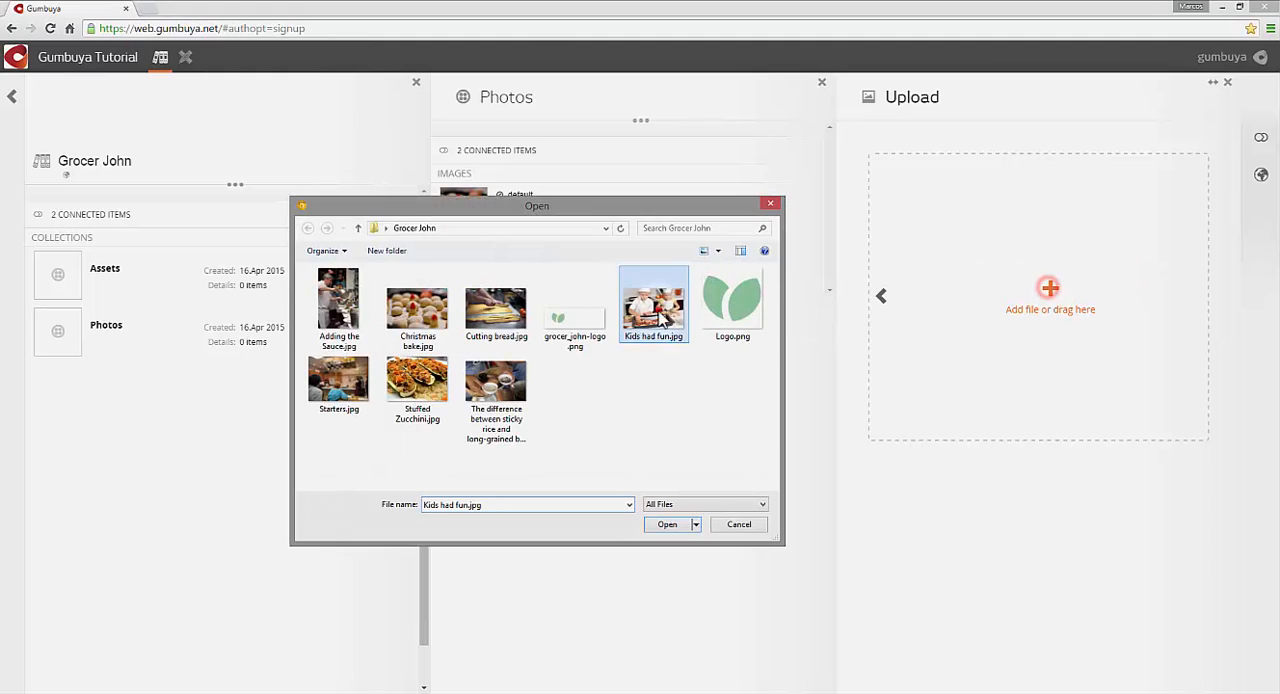
{"action": "left_click", "coordinate": [667, 522]}
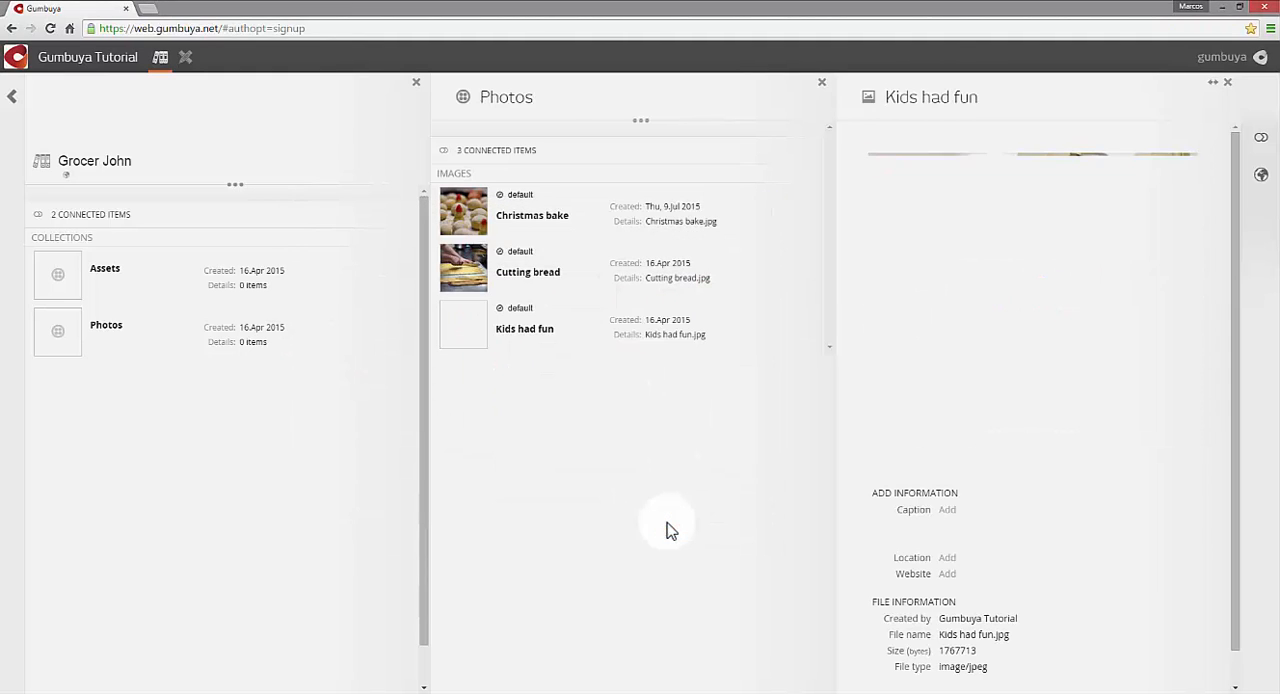
{"action": "left_click", "coordinate": [12, 96]}
- Add the image "The difference between sticky rice and long-grained basmati.jpg" to the Photos collection and go back to the collection
{"action": "left_click", "coordinate": [1262, 139]}
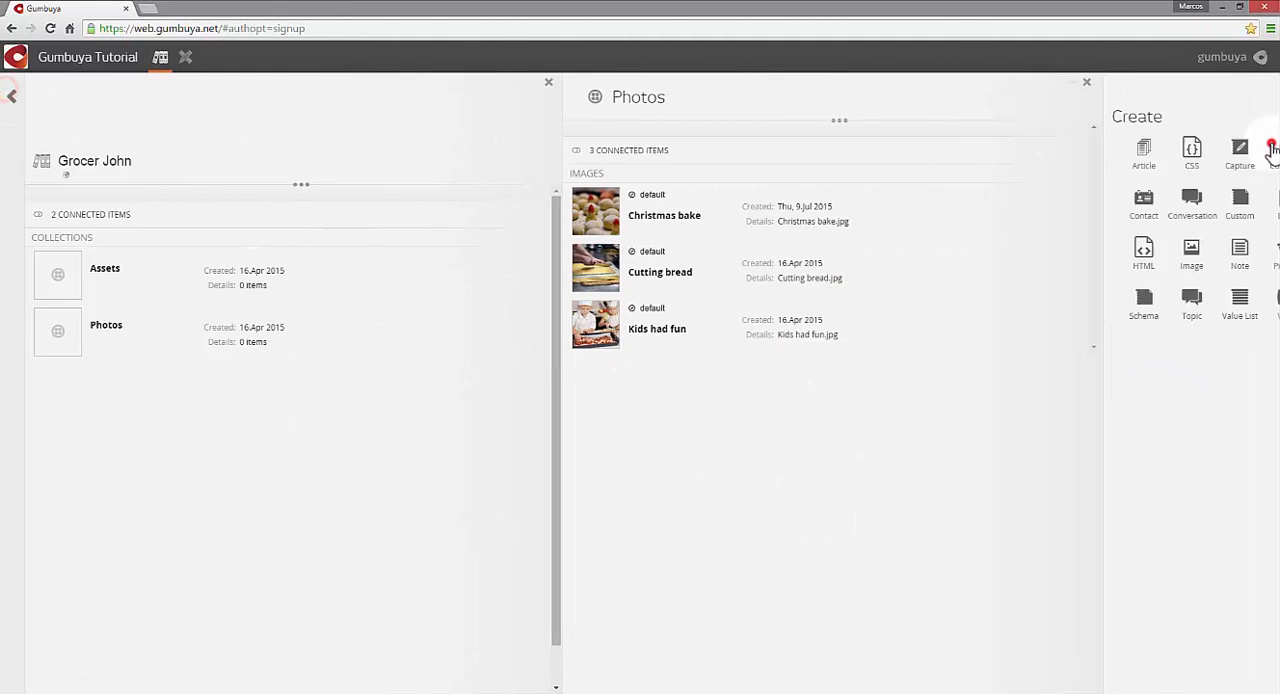
{"action": "left_click", "coordinate": [1128, 276]}
{"action": "left_click", "coordinate": [1025, 295]}
{"action": "left_click", "coordinate": [493, 400]}
{"action": "left_click", "coordinate": [664, 522]}
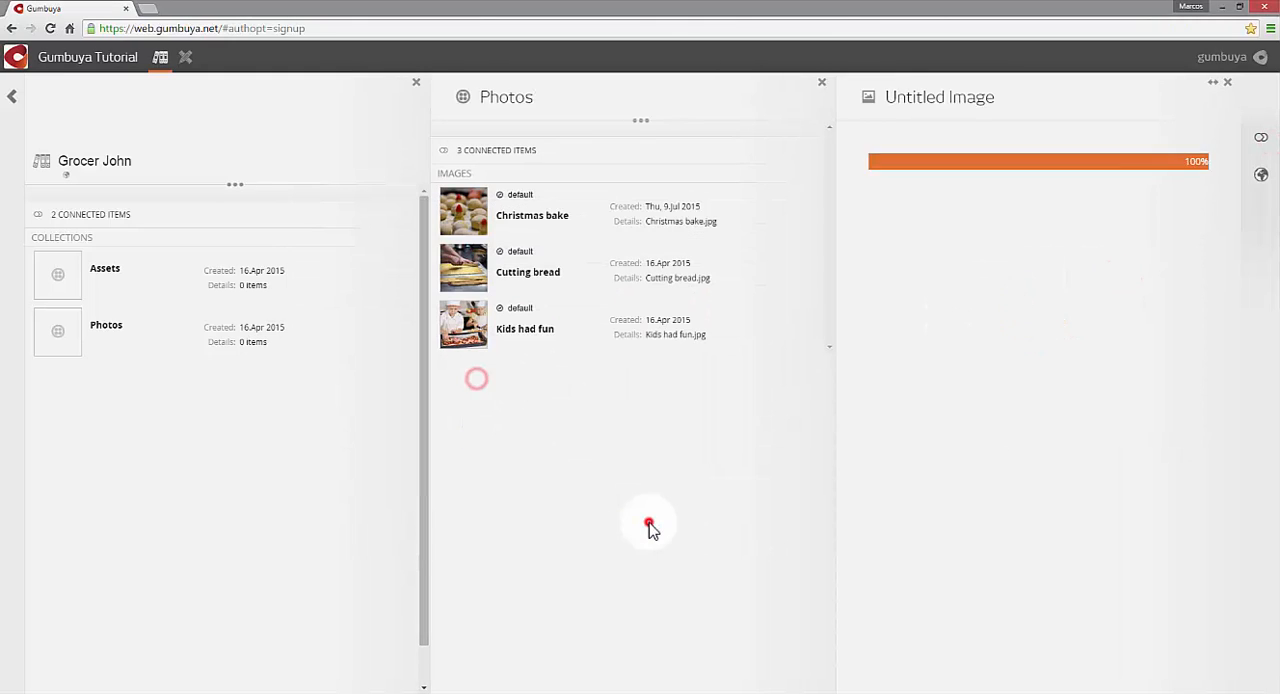
{"action": "left_click", "coordinate": [12, 96]}
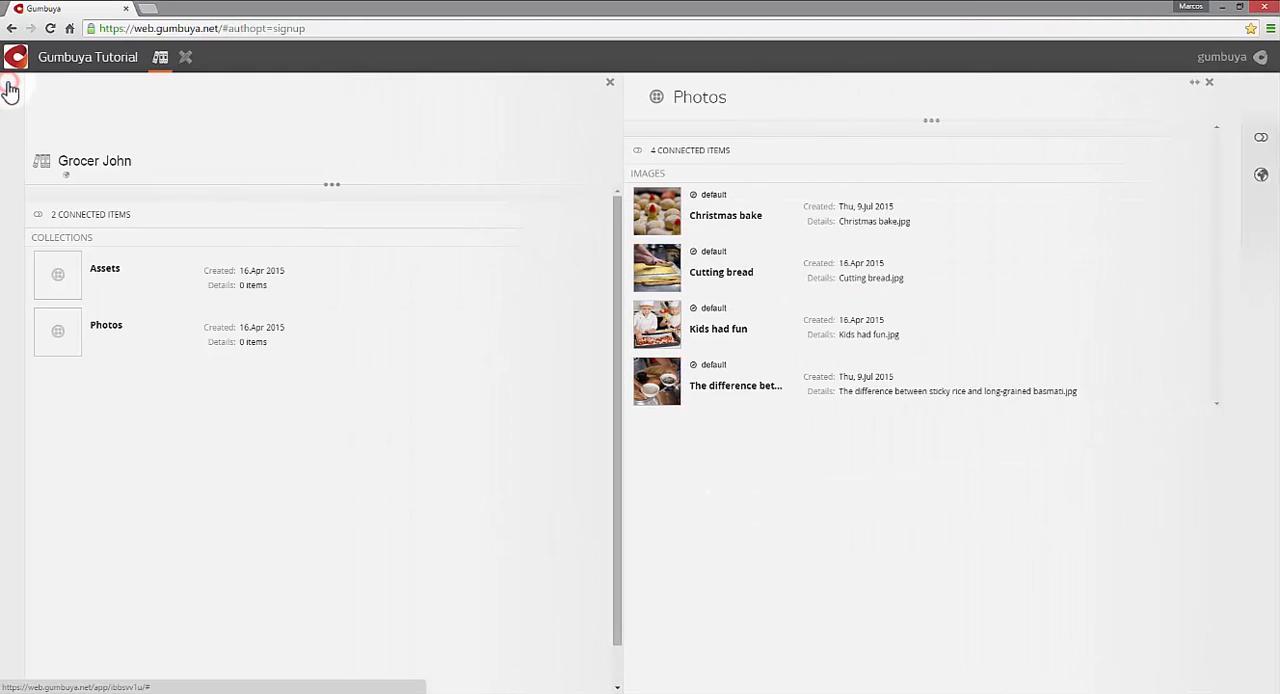
- Leave the Photos collection and the Grocer John episode, and switch to the Composer
{"action": "left_click", "coordinate": [12, 96]}
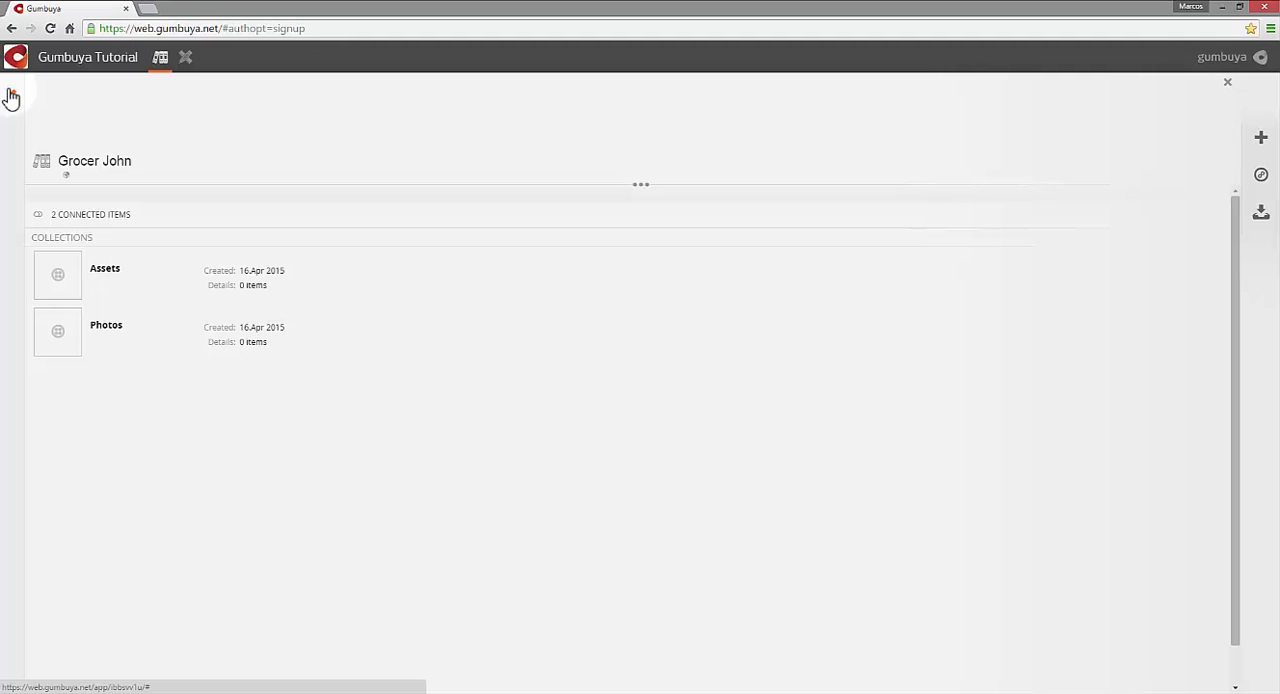
{"action": "left_click", "coordinate": [12, 96]}
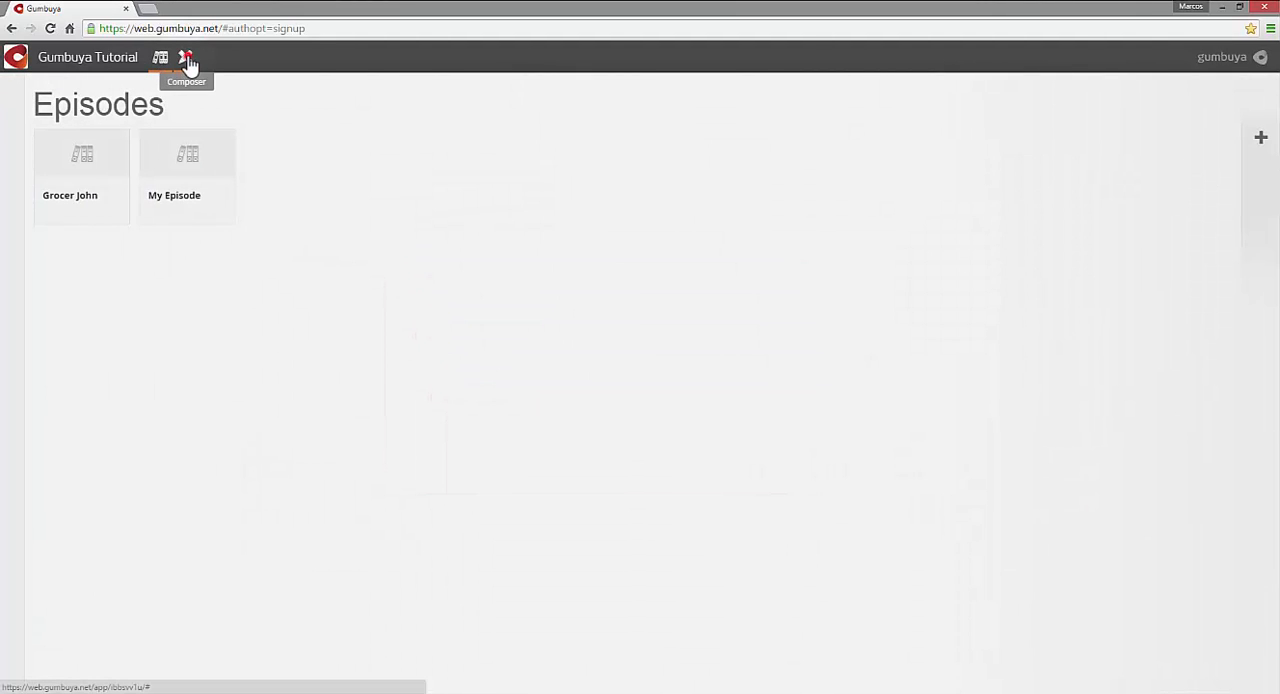
{"action": "left_click", "coordinate": [187, 59]}
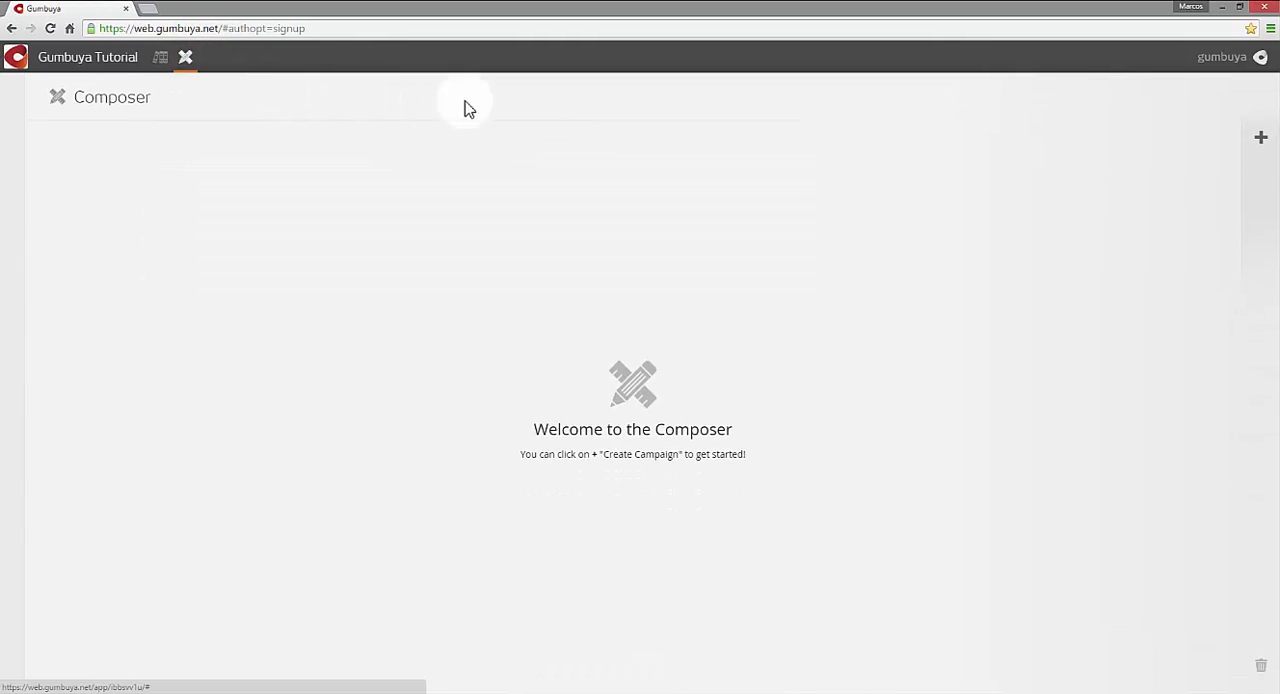
- Create a new campaign named Grocer John and save it
{"action": "left_click", "coordinate": [1259, 140]}
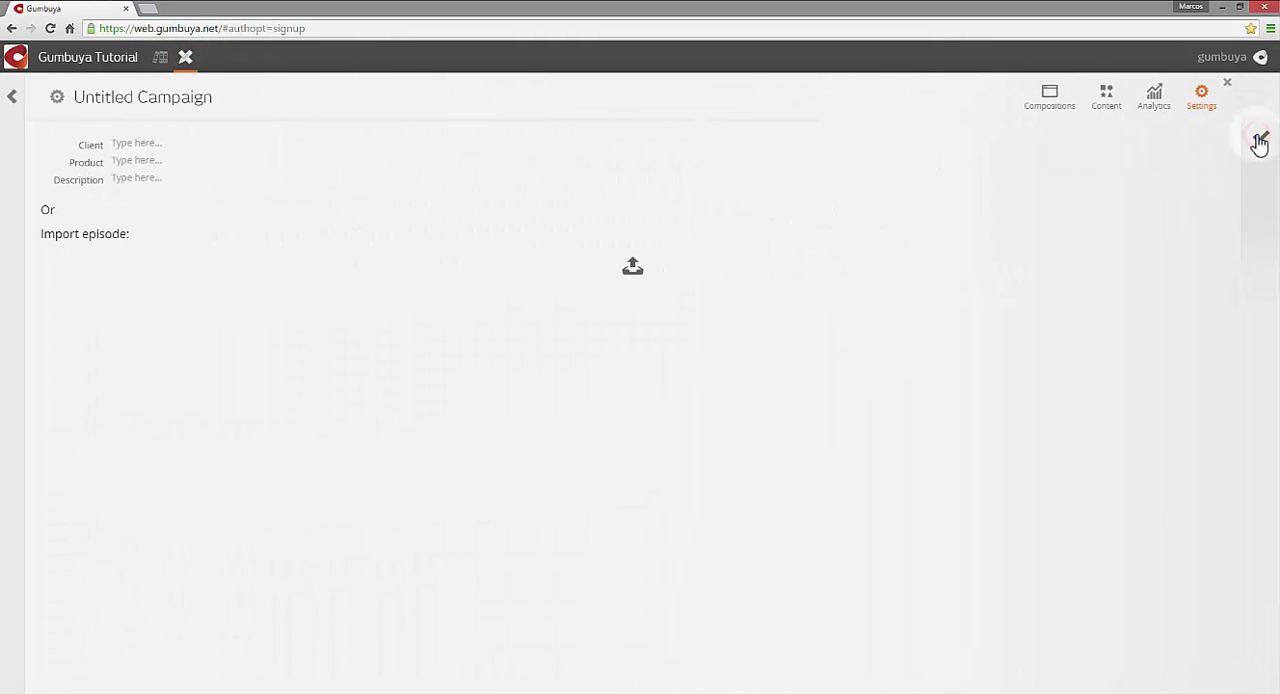
{"action": "left_click", "coordinate": [194, 108]}
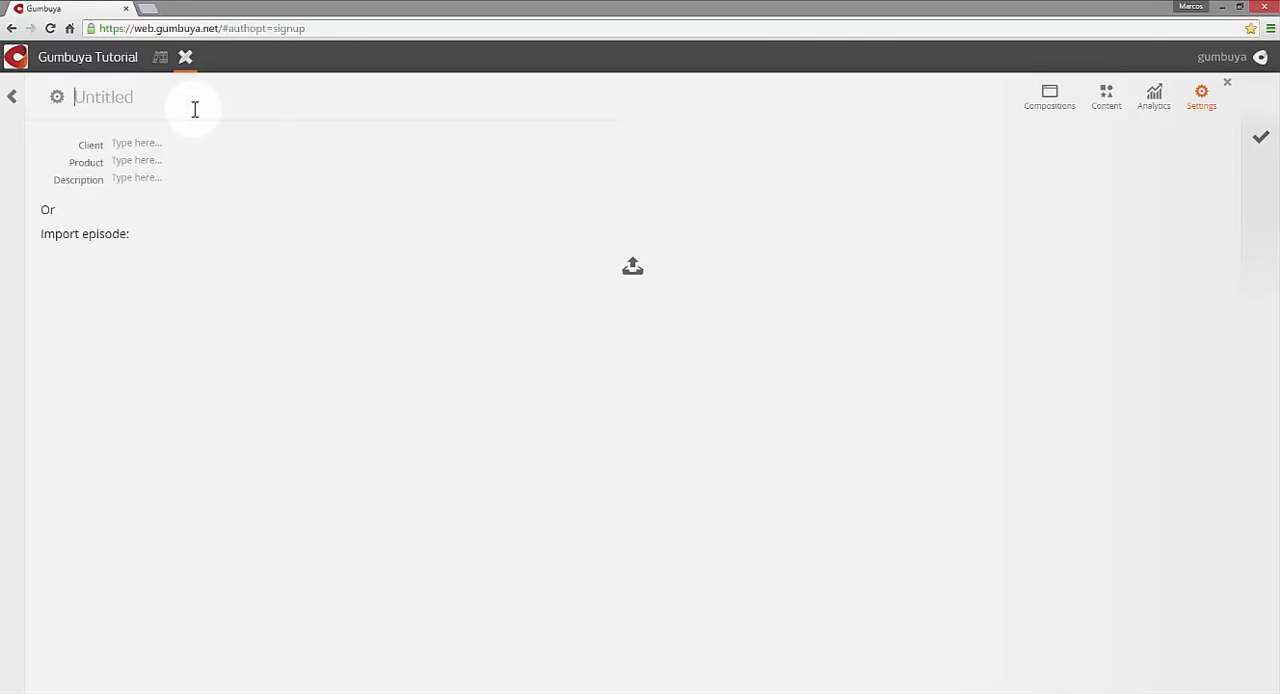
{"action": "type", "text": "Grocer John"}
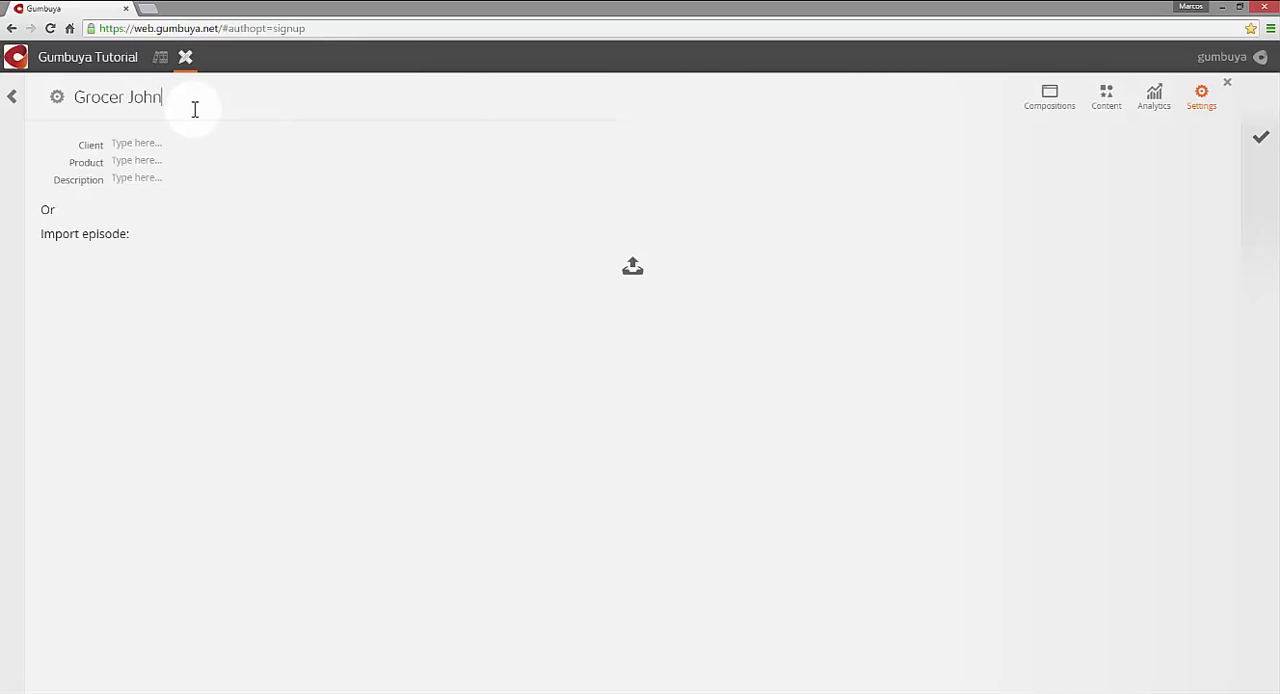
{"action": "left_click", "coordinate": [1261, 141]}
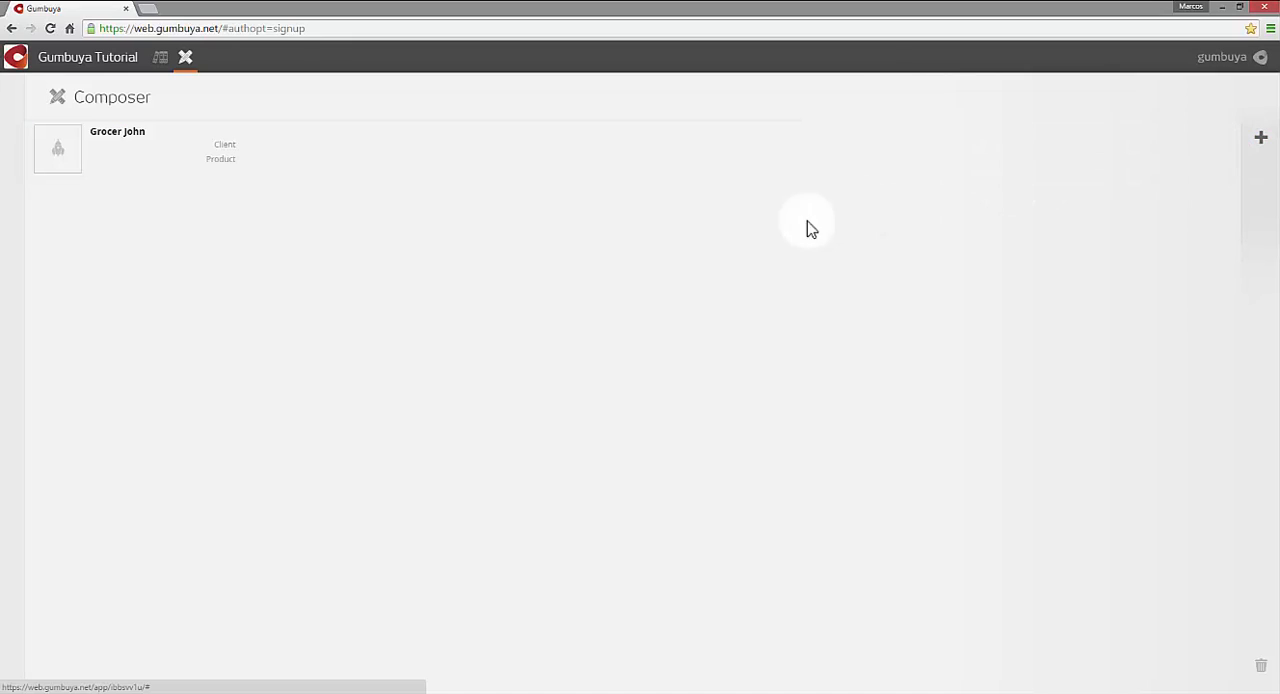
- Create a composition in the Grocer John campaign from the Elastic web page template and name it Grid
{"action": "left_click", "coordinate": [61, 154]}
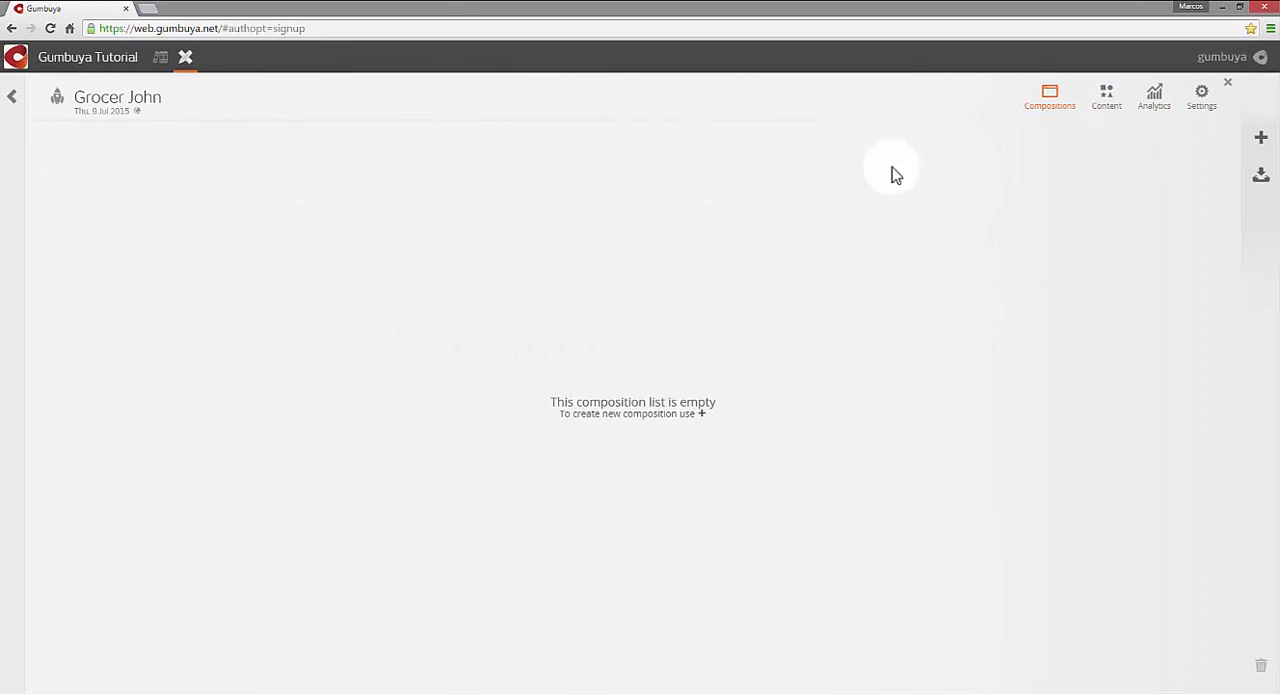
{"action": "left_click", "coordinate": [1264, 143]}
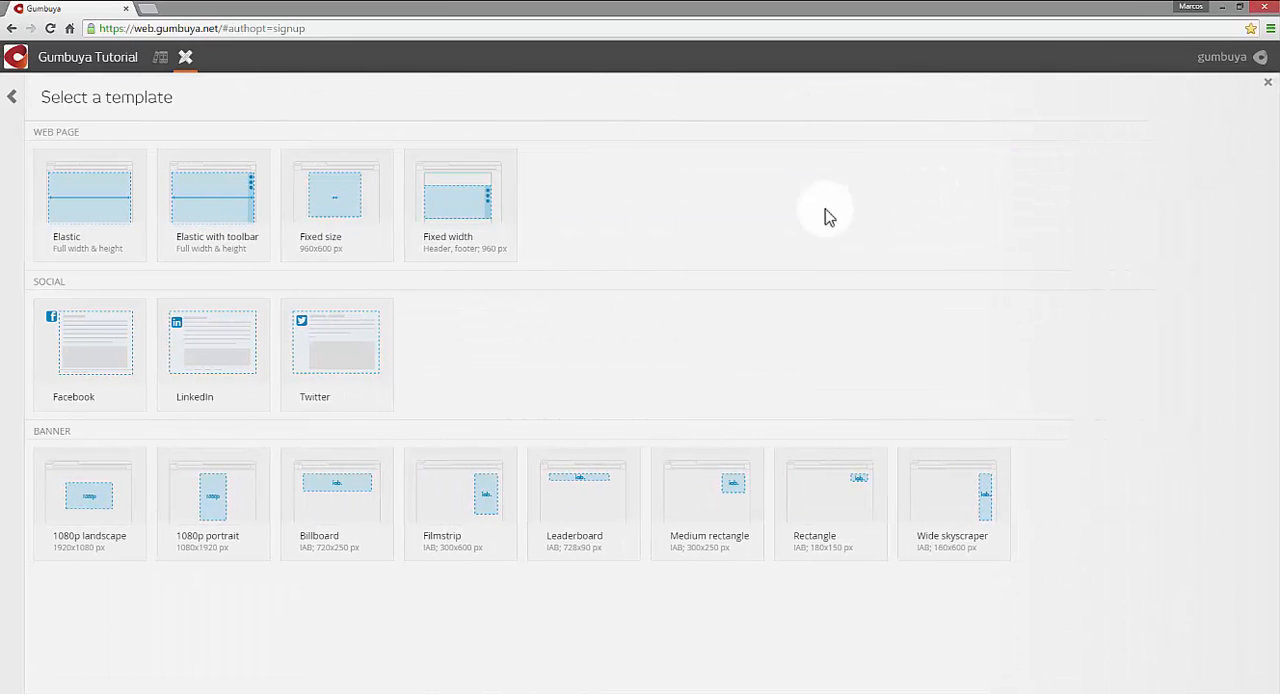
{"action": "left_click", "coordinate": [69, 215]}
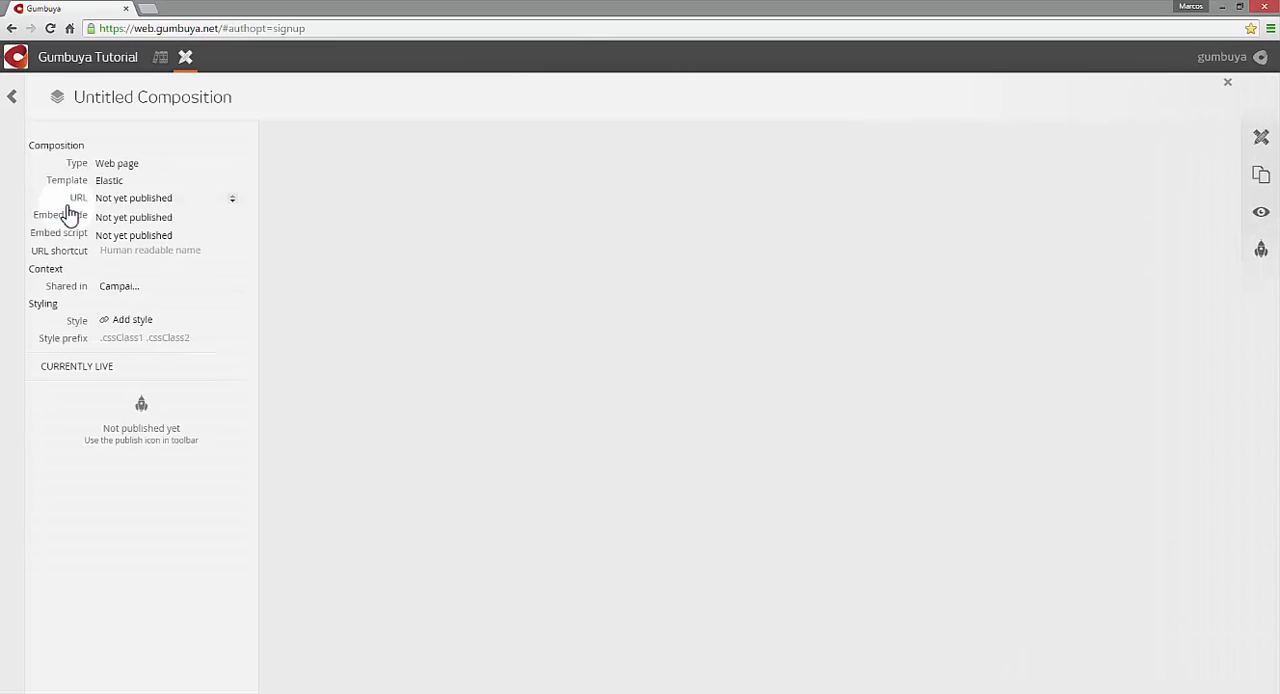
{"action": "left_click", "coordinate": [89, 99]}
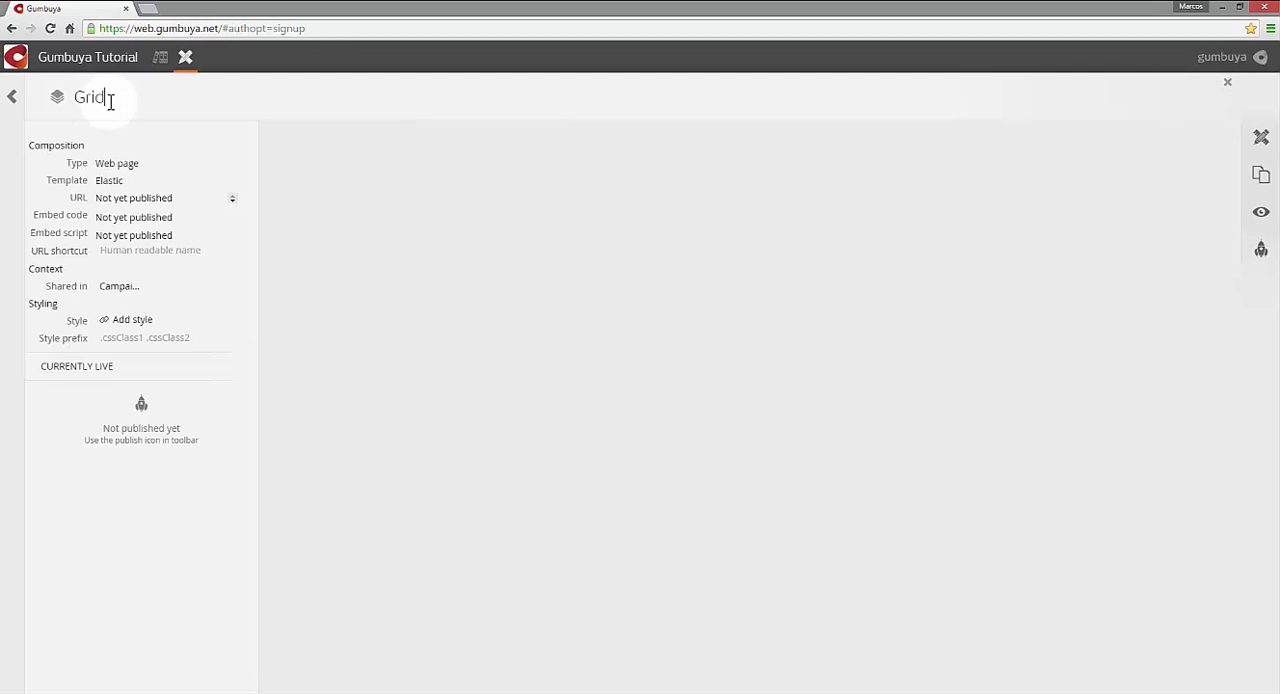
- Open the Grid composition for layout editing, add a Row stack to the page, and place a Single cell in its first row
{"action": "left_click", "coordinate": [1256, 143]}
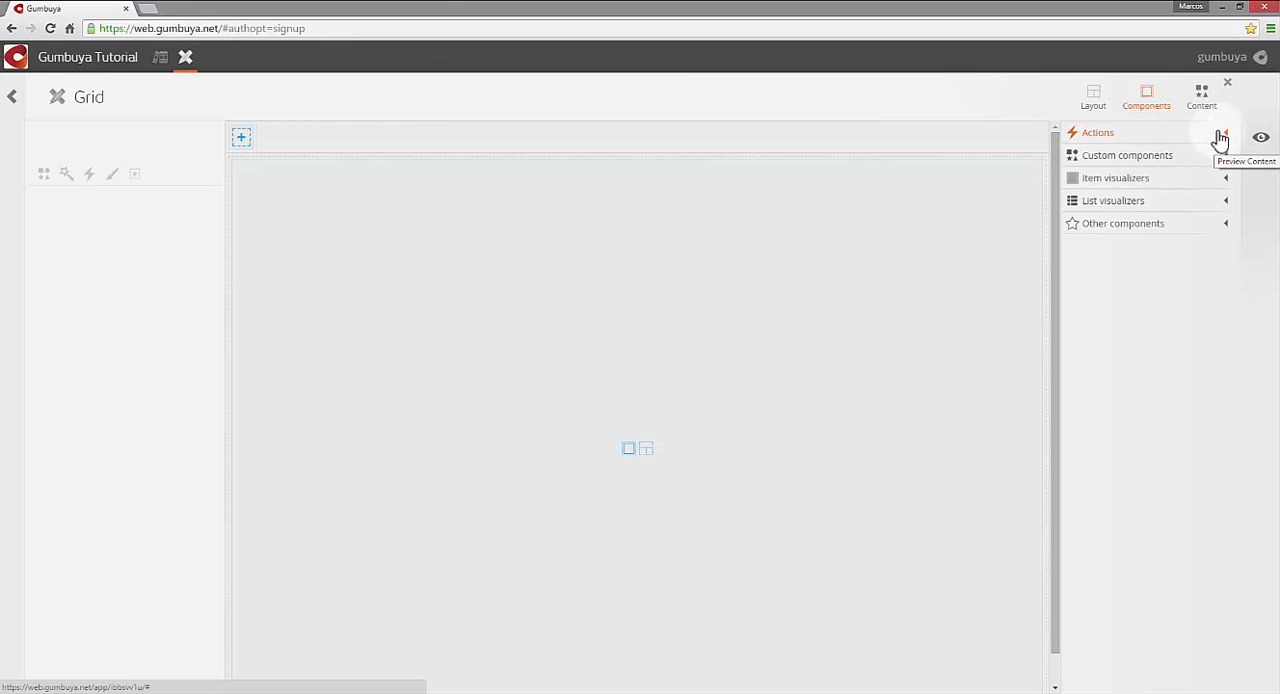
{"action": "left_click", "coordinate": [1094, 100]}
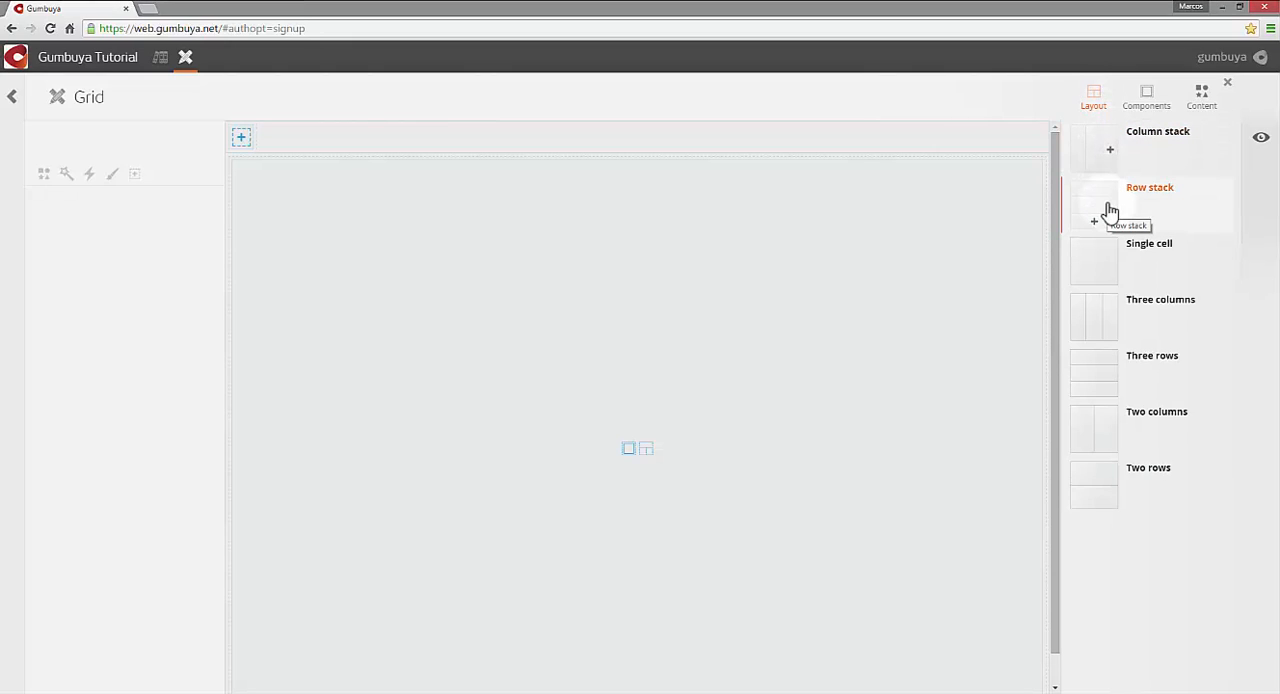
{"action": "left_click_drag", "start_coordinate": [1108, 207], "coordinate": [655, 245]}
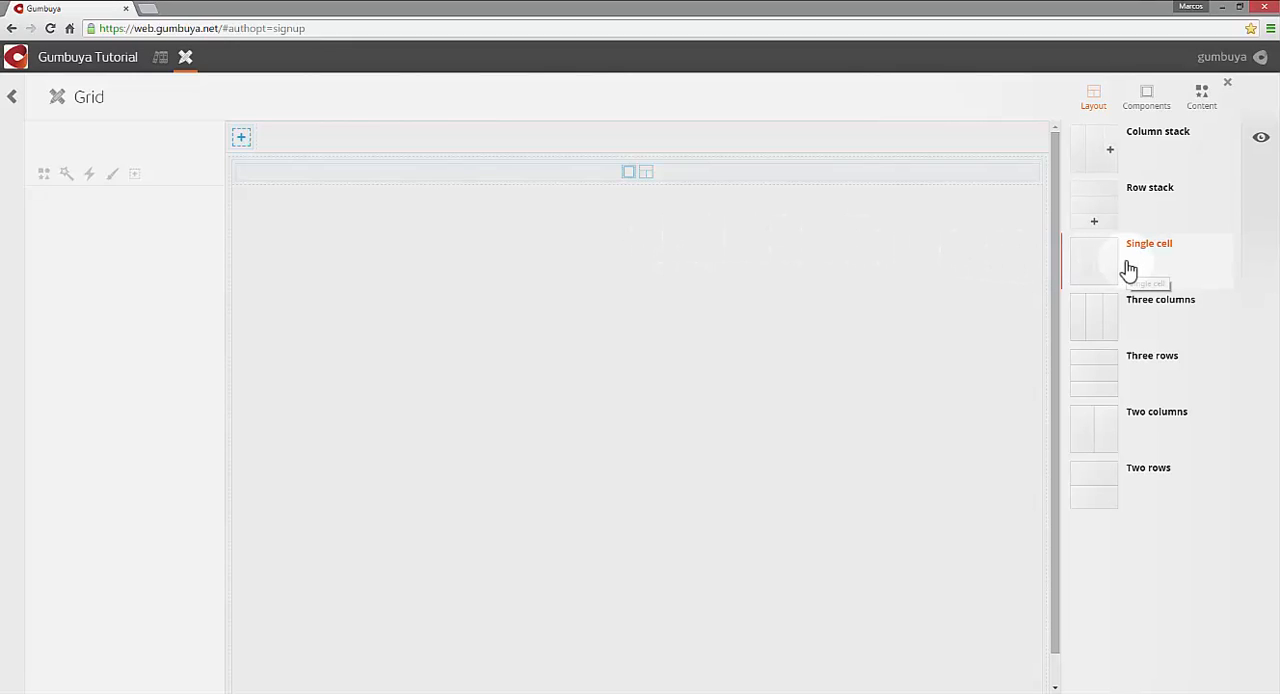
{"action": "mouse_move", "coordinate": [1127, 265]}
{"action": "left_mouse_down"}
{"action": "mouse_move", "coordinate": [1001, 225]}
{"action": "mouse_move", "coordinate": [938, 171]}
{"action": "left_mouse_up"}
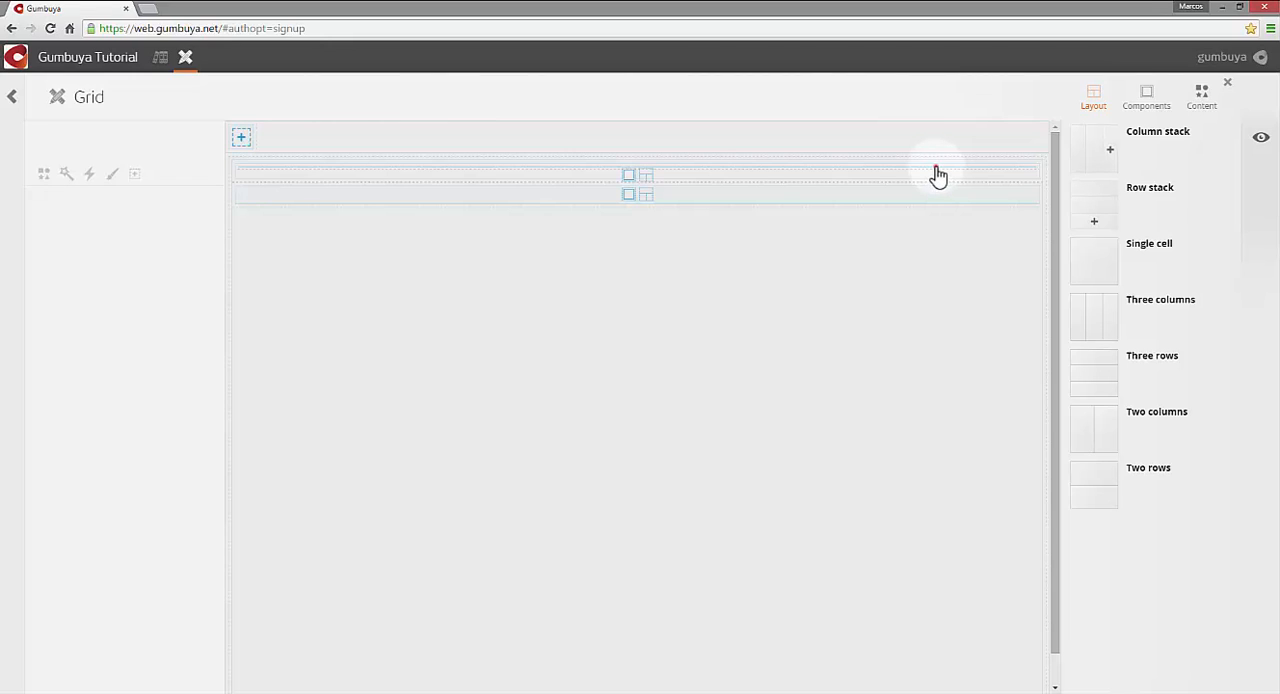
- Set the height of the Single cell in the first row to 60px
{"action": "left_click", "coordinate": [938, 171]}
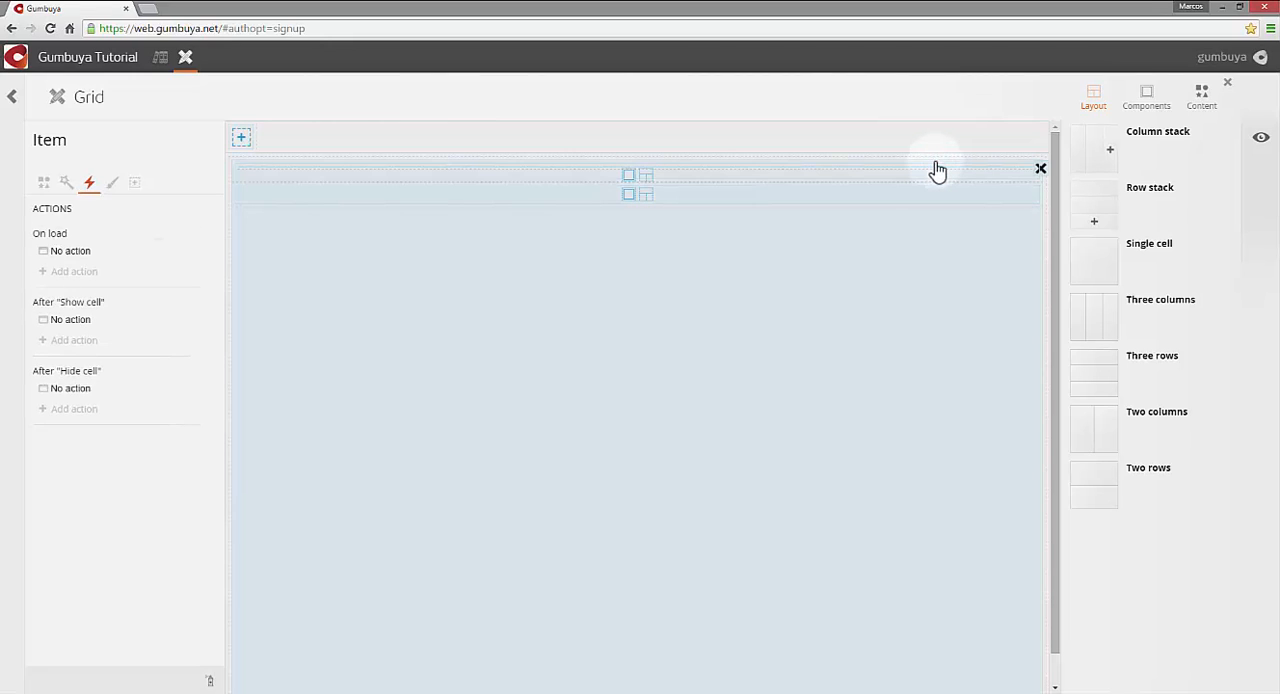
{"action": "left_click", "coordinate": [940, 172]}
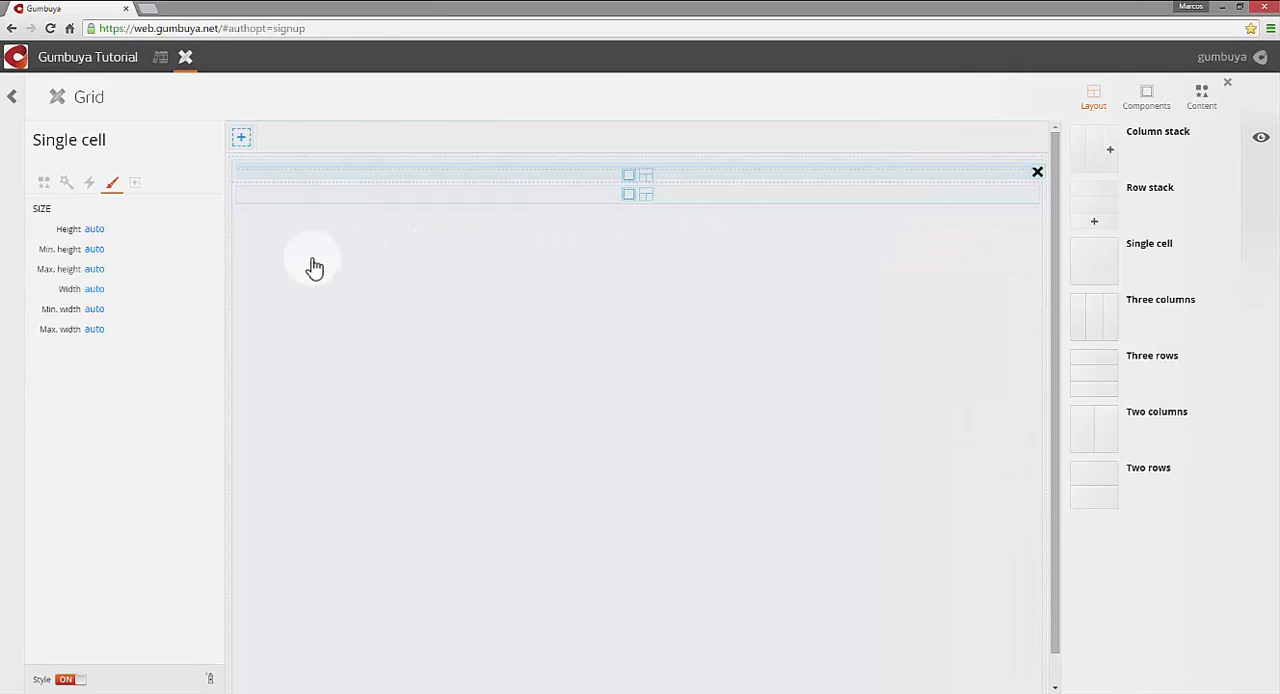
{"action": "left_click", "coordinate": [113, 238]}
{"action": "type", "text": "60px"}
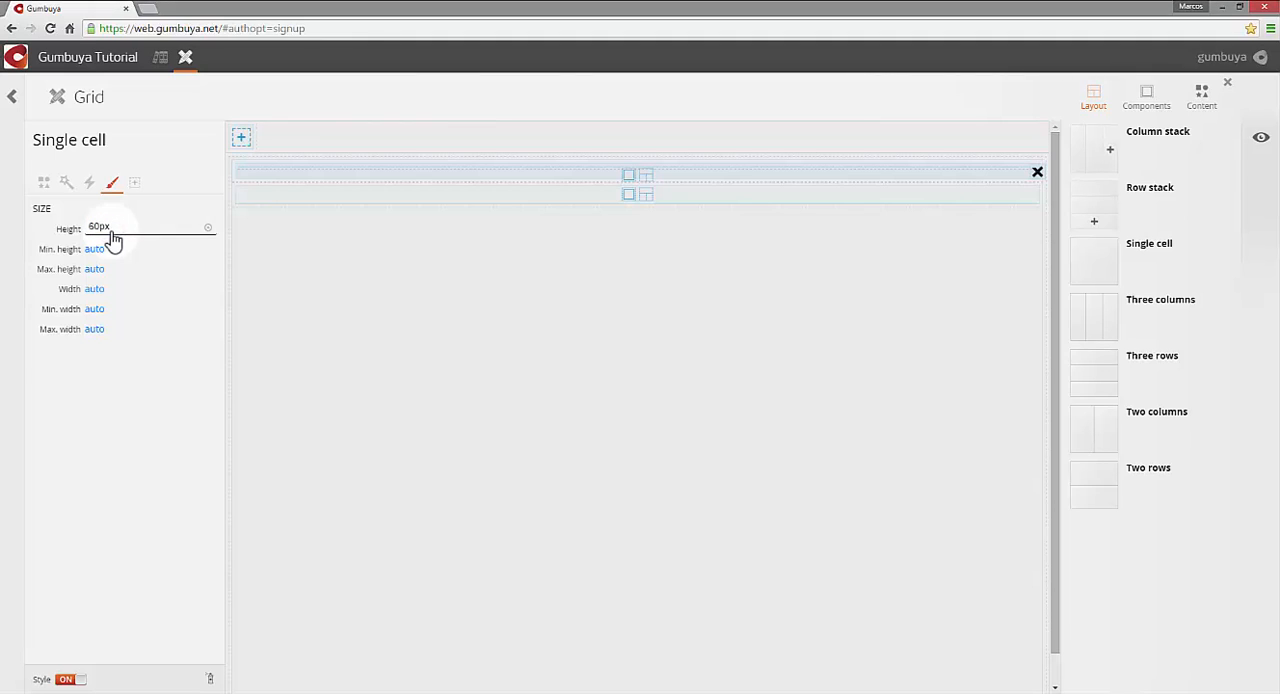
{"action": "key", "text": "Return"}
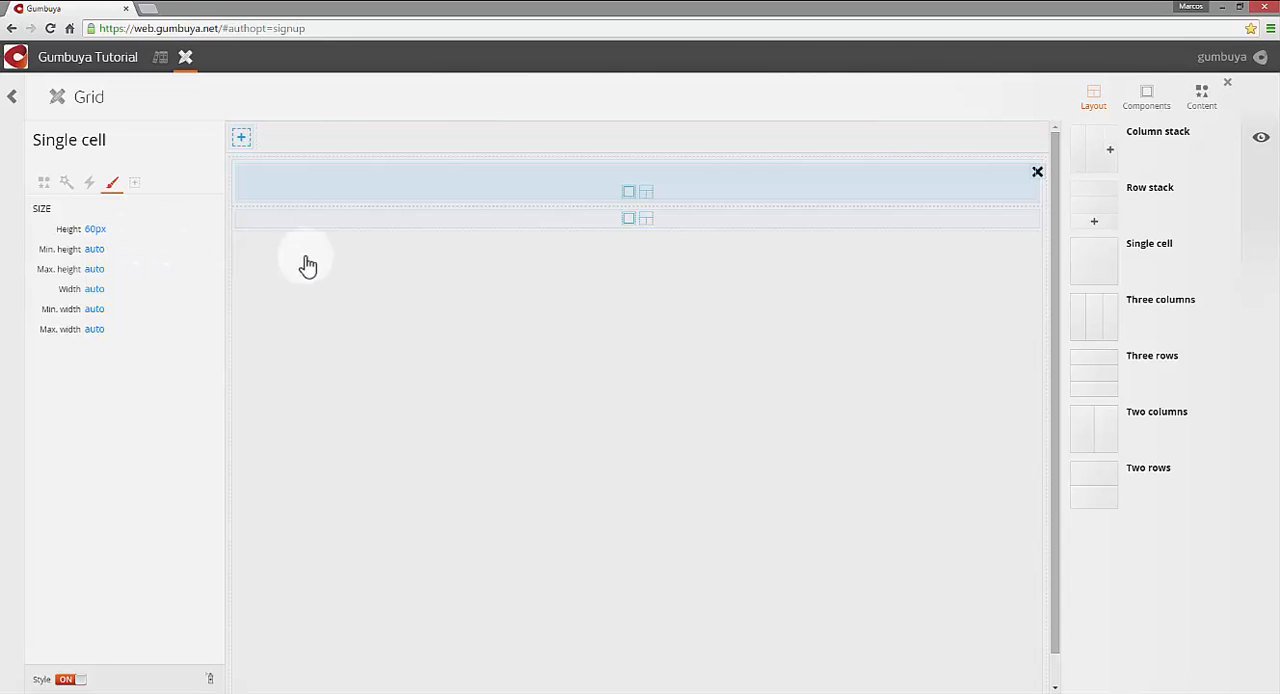
- Place an Image item visualizer in the 60px cell and select it
{"action": "left_click", "coordinate": [1160, 111]}
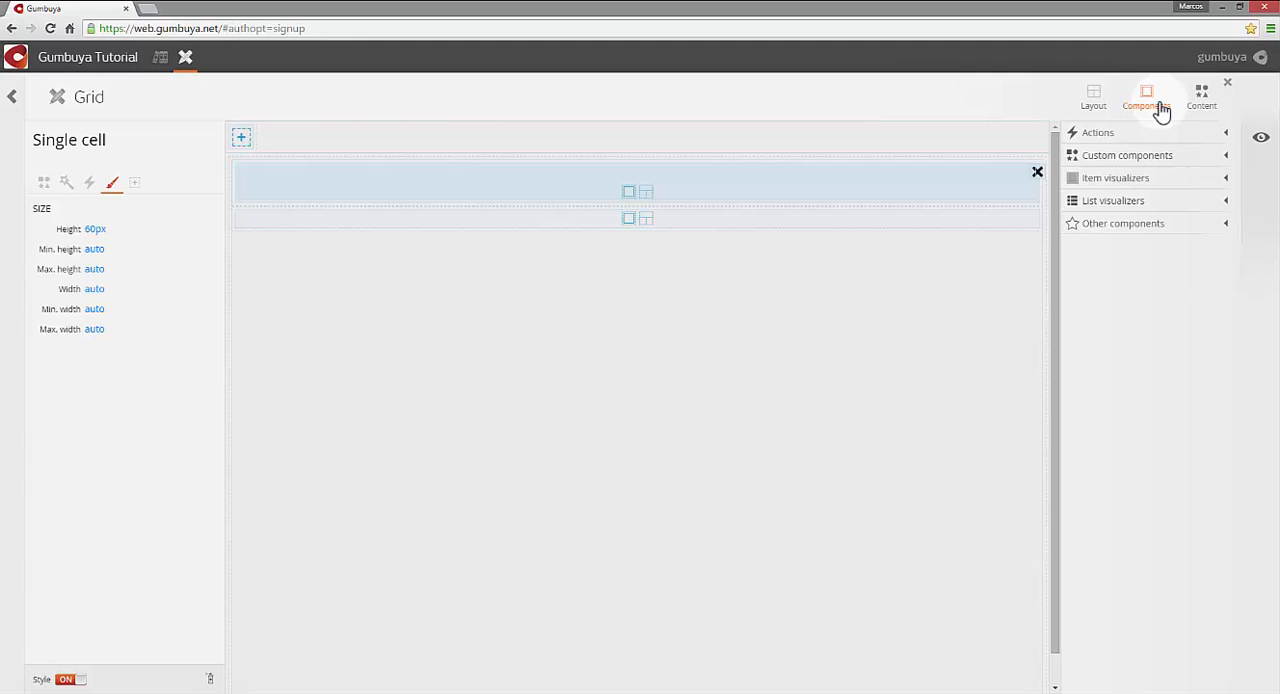
{"action": "left_click", "coordinate": [1177, 181]}
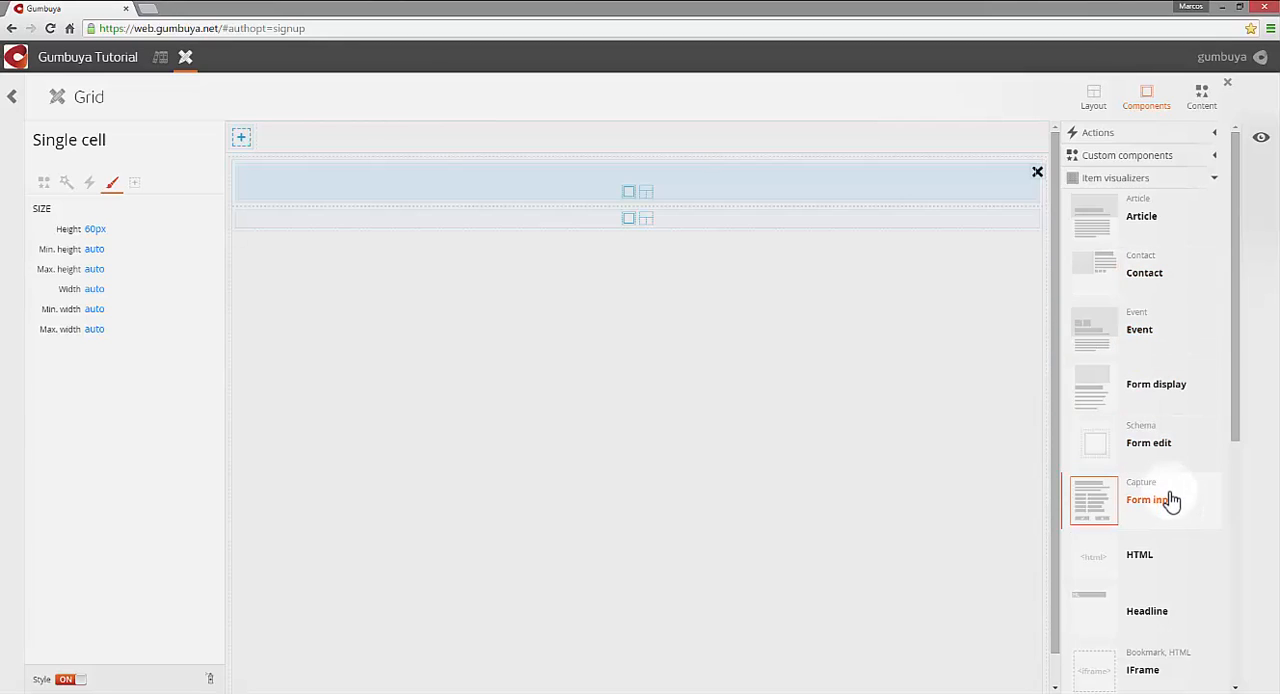
{"action": "scroll", "coordinate": [1171, 510], "scroll_direction": "down", "scroll_amount": 2}
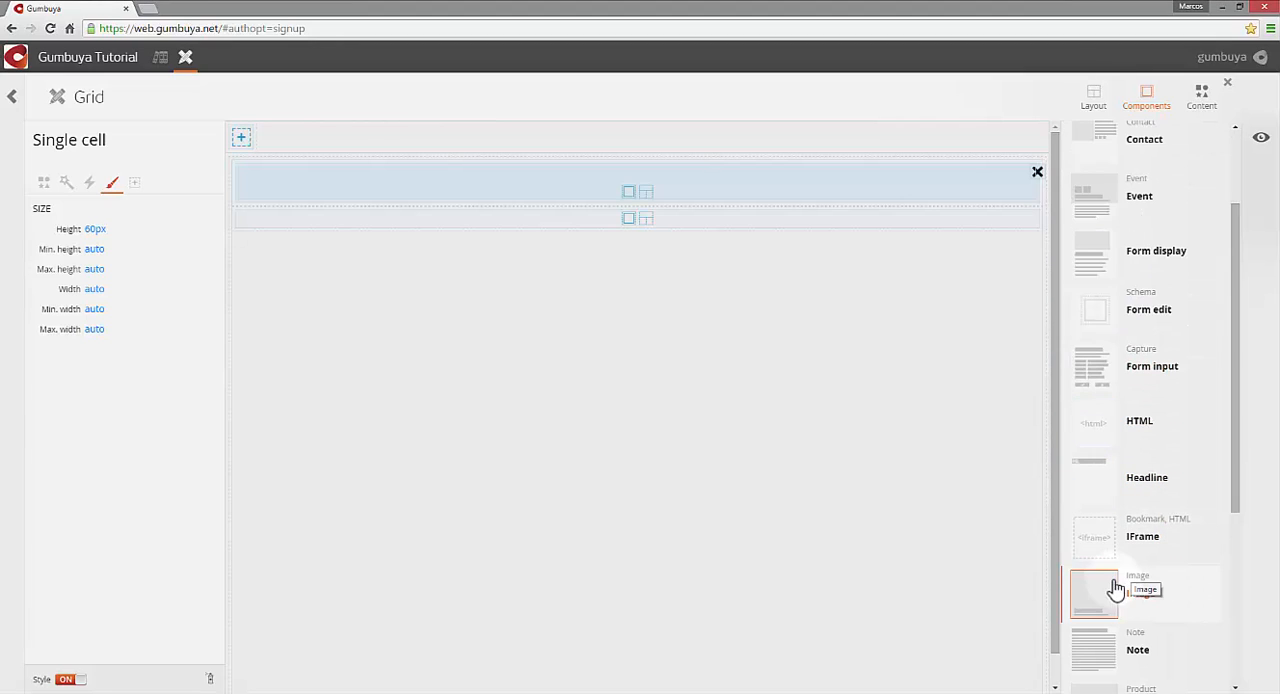
{"action": "left_click_drag", "start_coordinate": [1107, 598], "coordinate": [814, 184]}
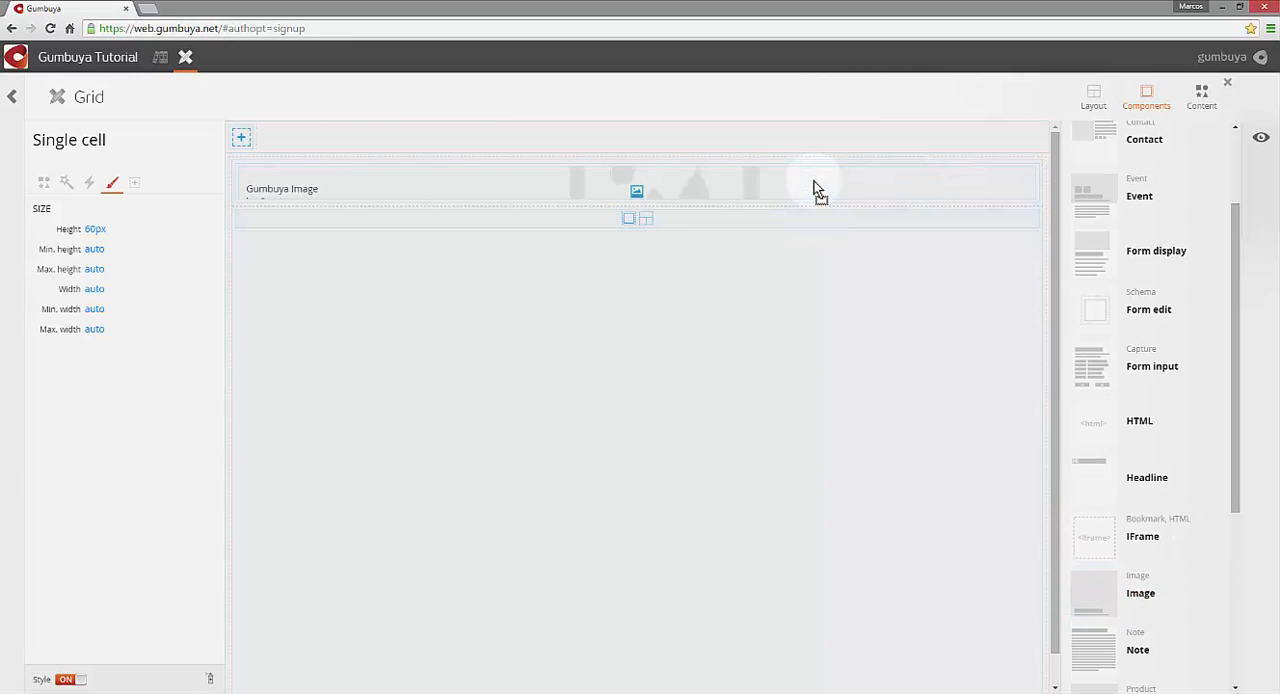
{"action": "left_click", "coordinate": [815, 188]}
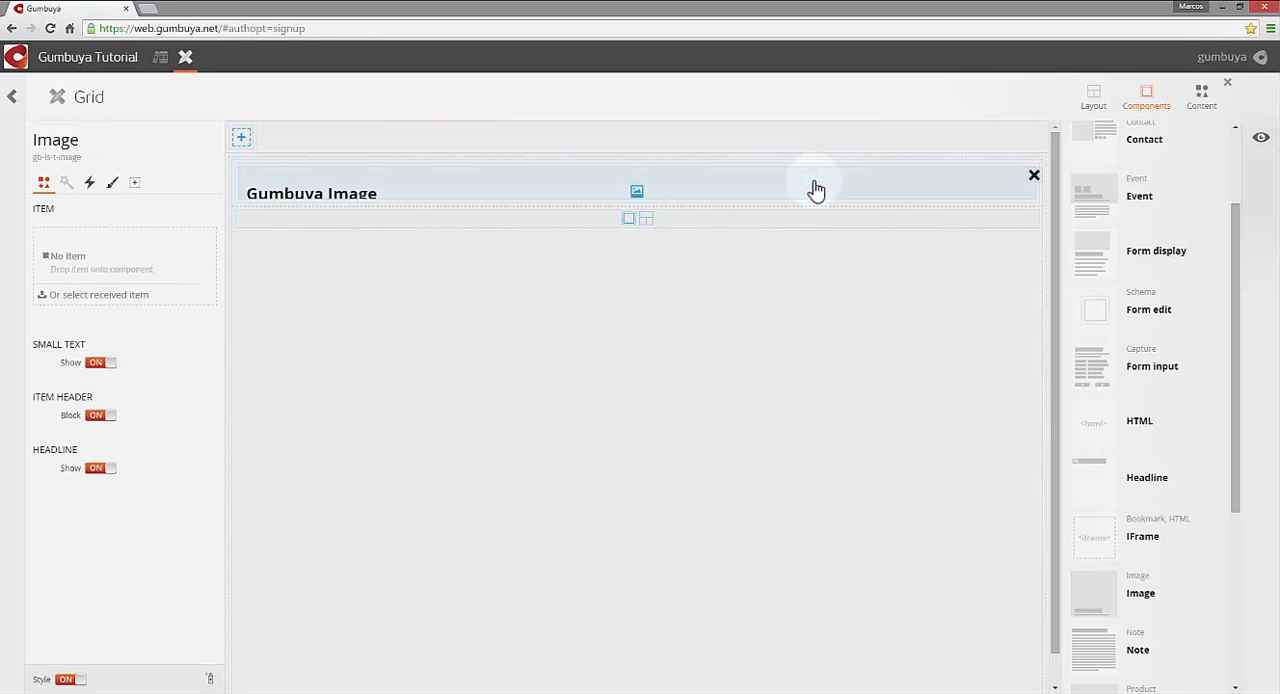
- Place a Tiled list visualizer in the empty row below the Image component
{"action": "left_click", "coordinate": [1235, 318]}
{"action": "left_click_drag", "start_coordinate": [1235, 318], "coordinate": [1232, 513]}
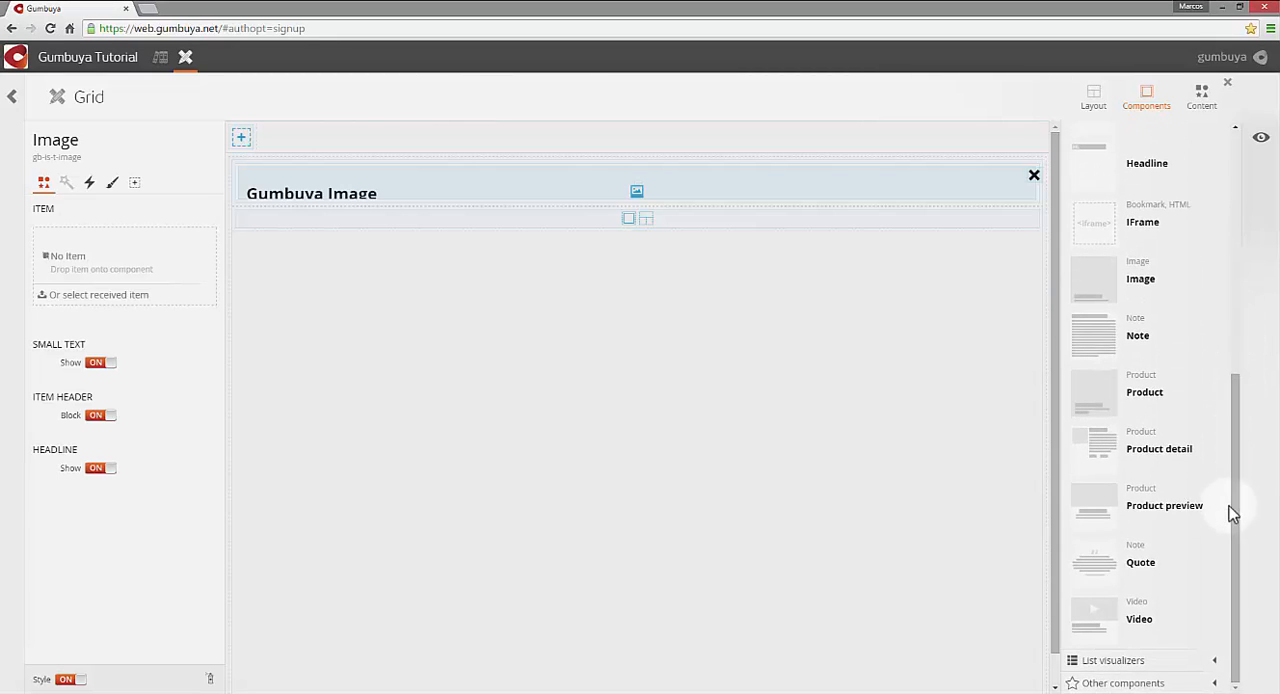
{"action": "left_click", "coordinate": [1124, 662]}
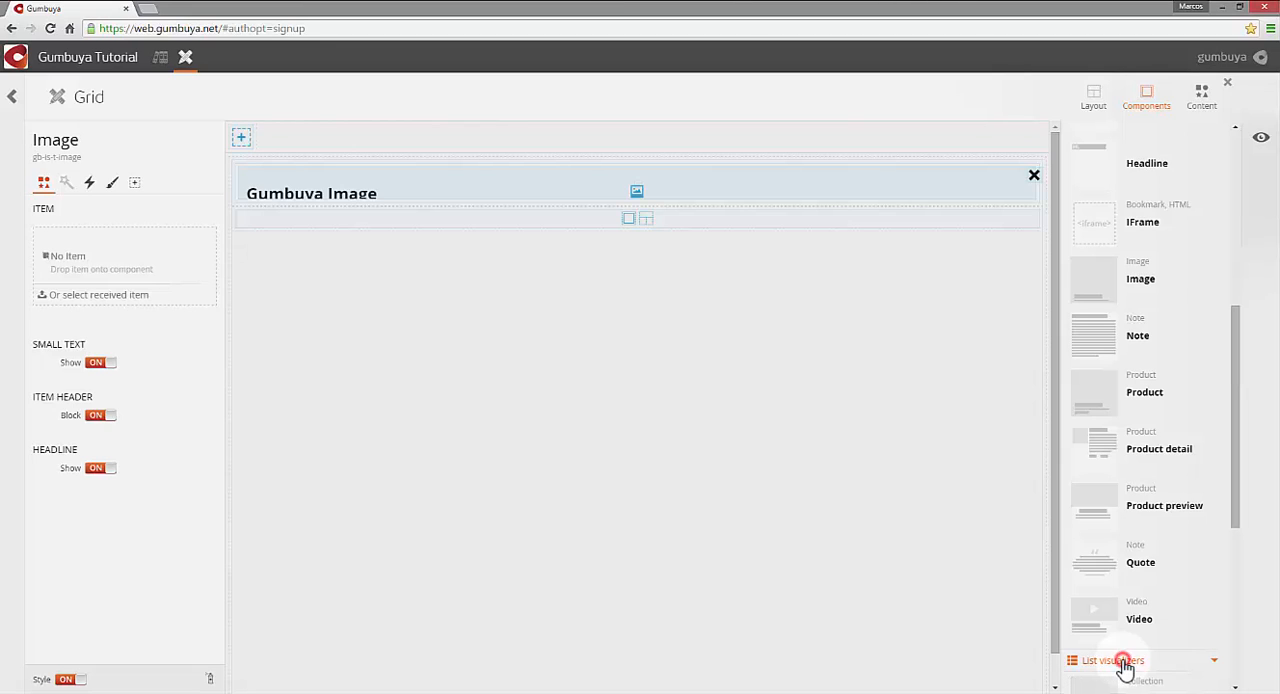
{"action": "left_click", "coordinate": [1235, 520]}
{"action": "left_click_drag", "start_coordinate": [1239, 532], "coordinate": [1238, 686]}
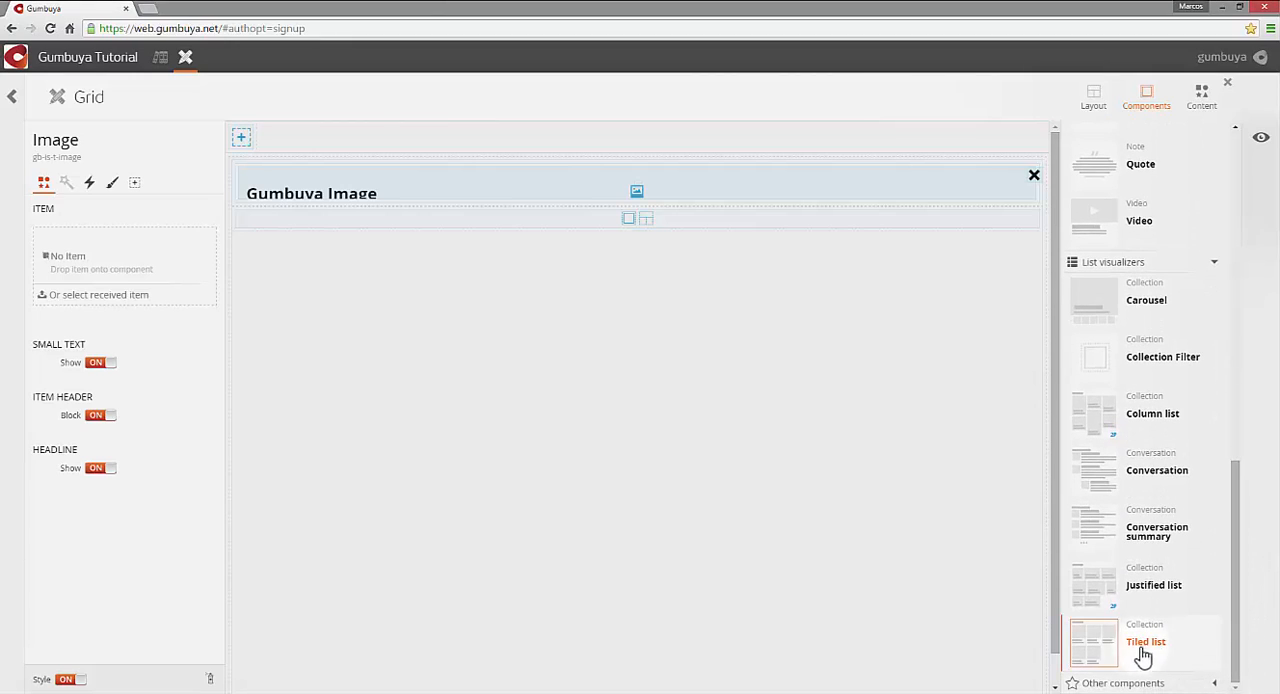
{"action": "left_click_drag", "start_coordinate": [1097, 652], "coordinate": [760, 218]}
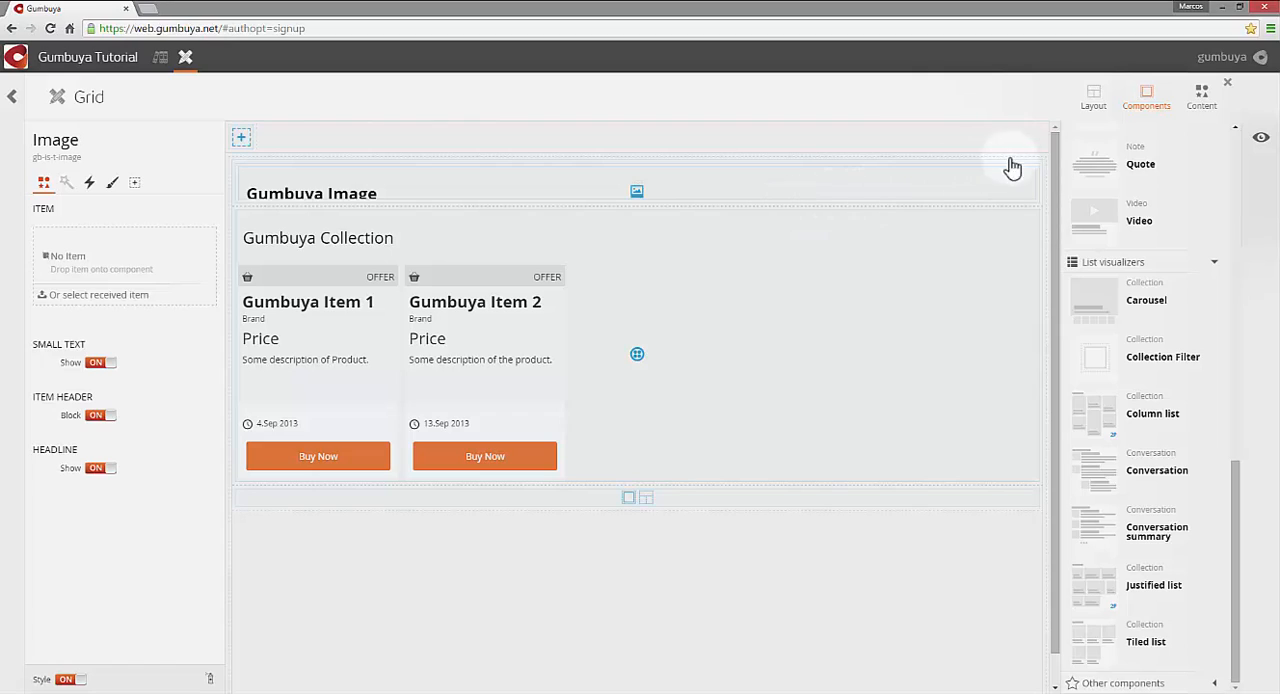
- Connect the grocer_john-logo image from the Grocer John episode's Assets collection to the Grid composition as content
{"action": "left_click", "coordinate": [1199, 112]}
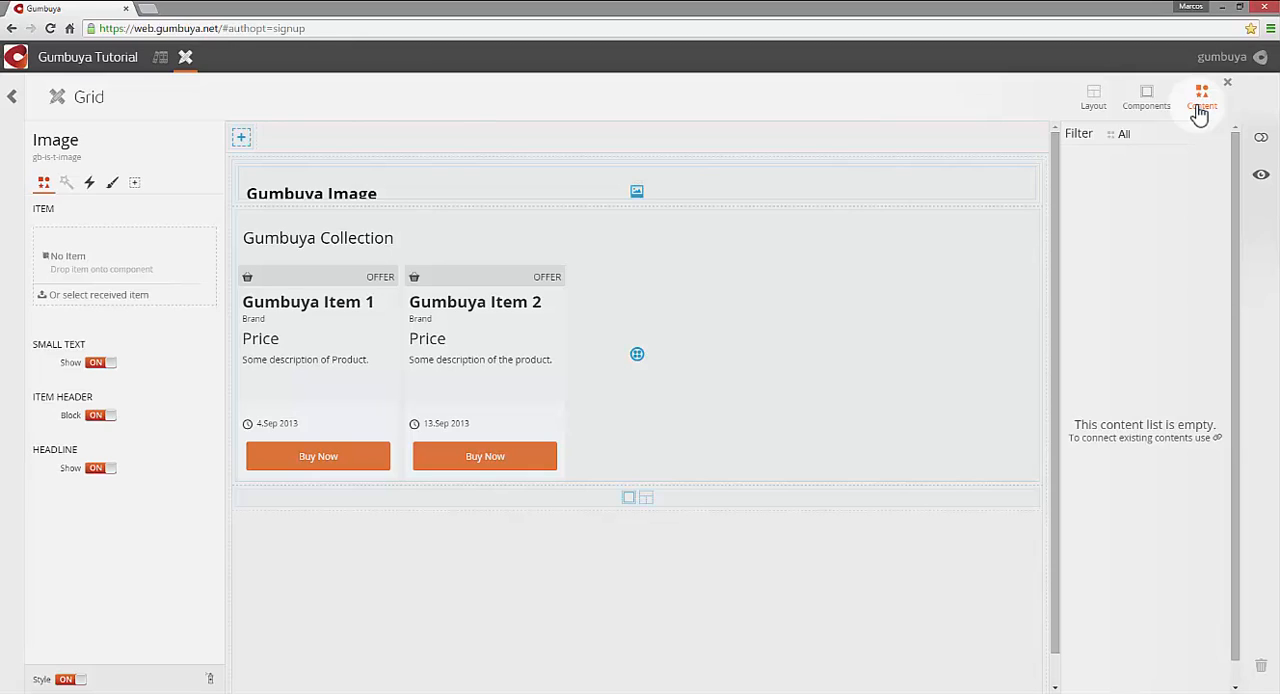
{"action": "left_click", "coordinate": [1262, 141]}
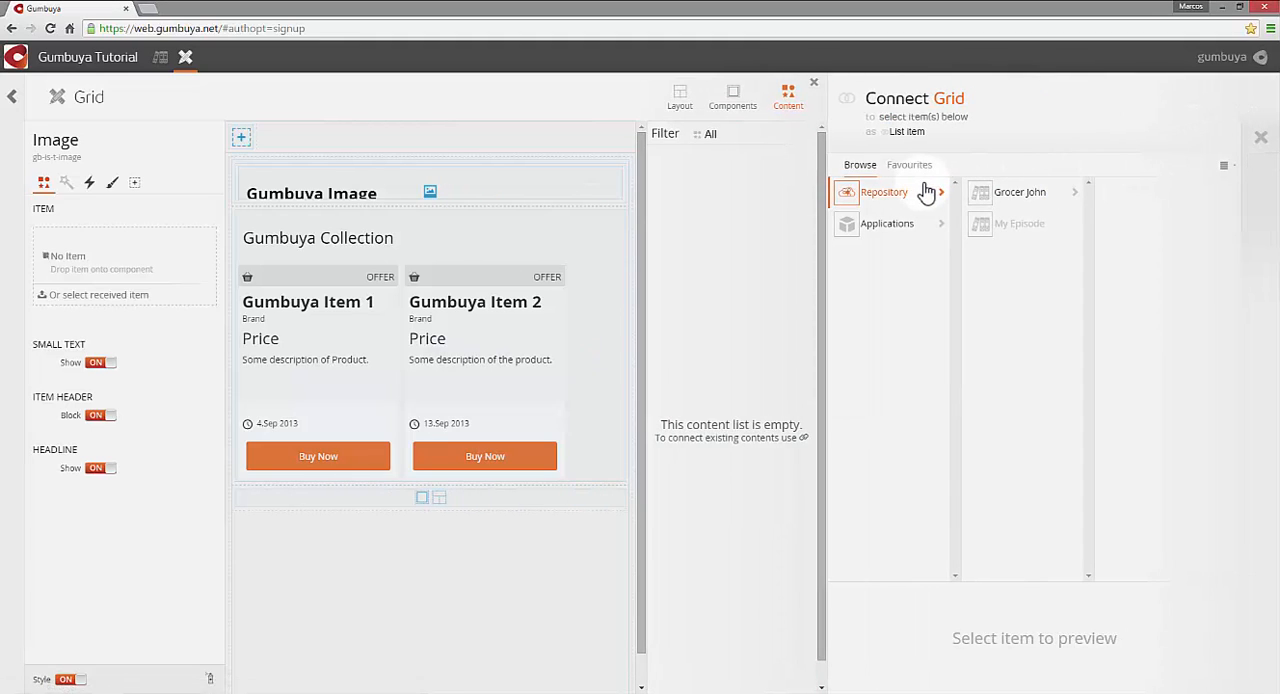
{"action": "left_click", "coordinate": [1014, 200]}
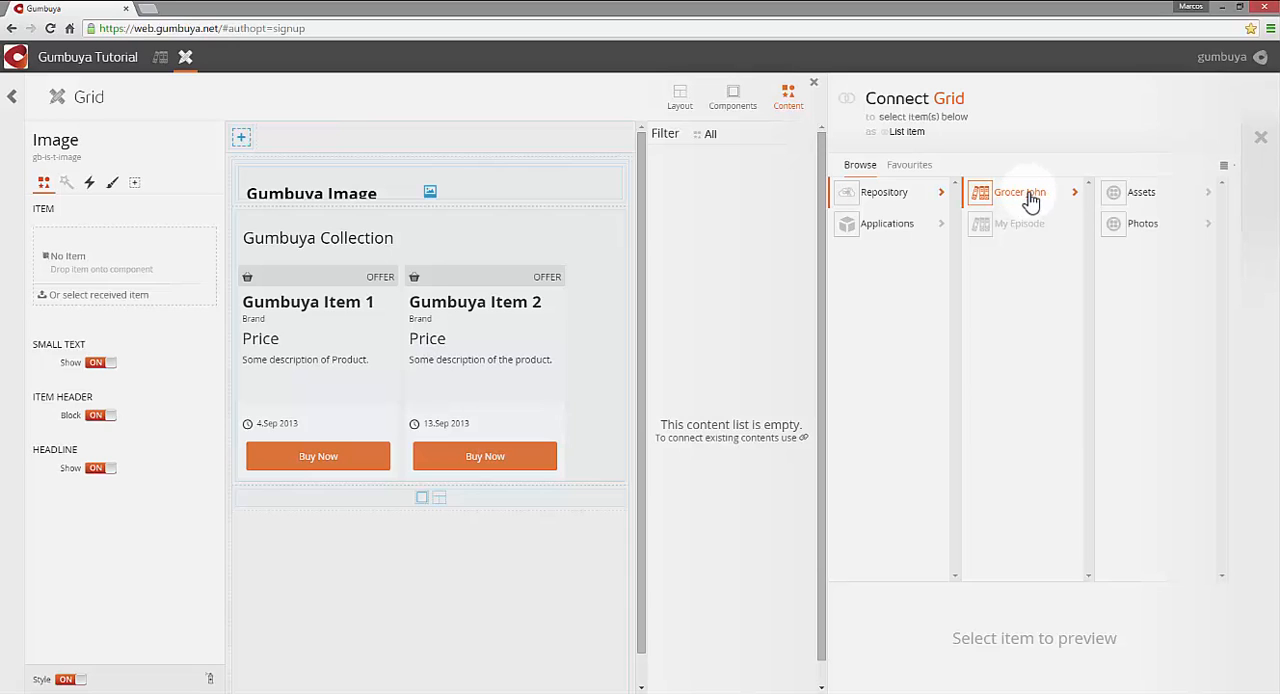
{"action": "left_click", "coordinate": [1143, 196]}
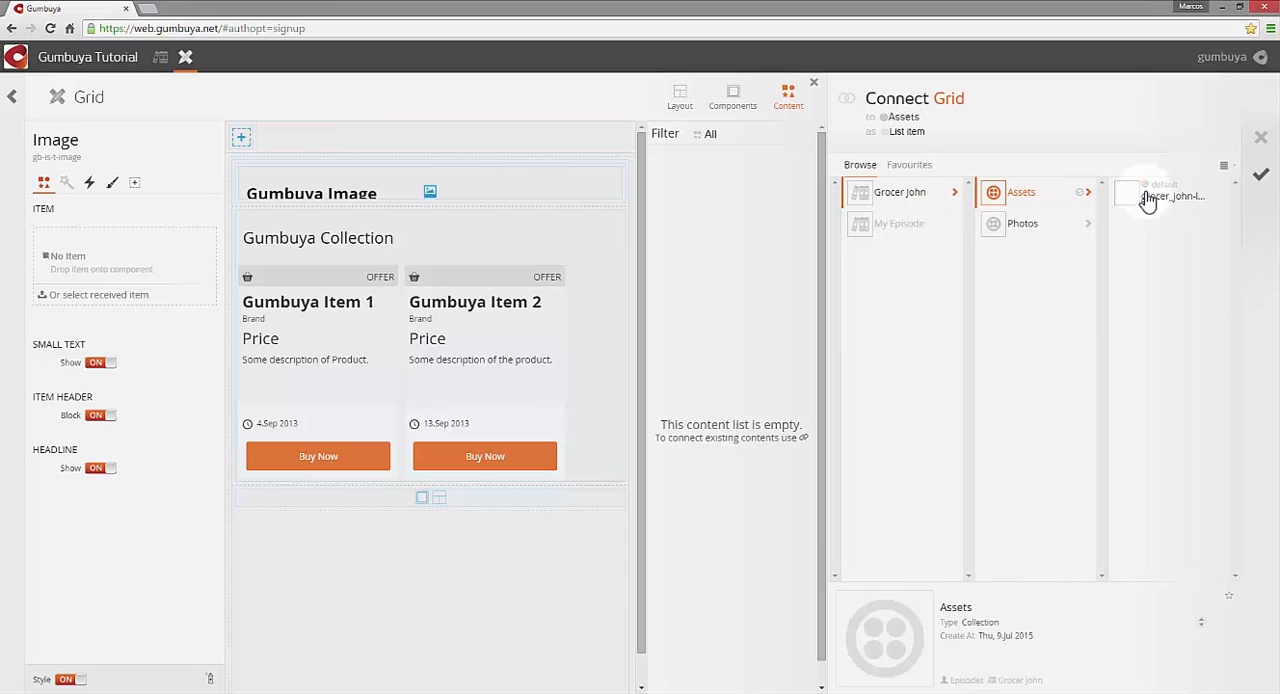
{"action": "left_click", "coordinate": [1222, 196]}
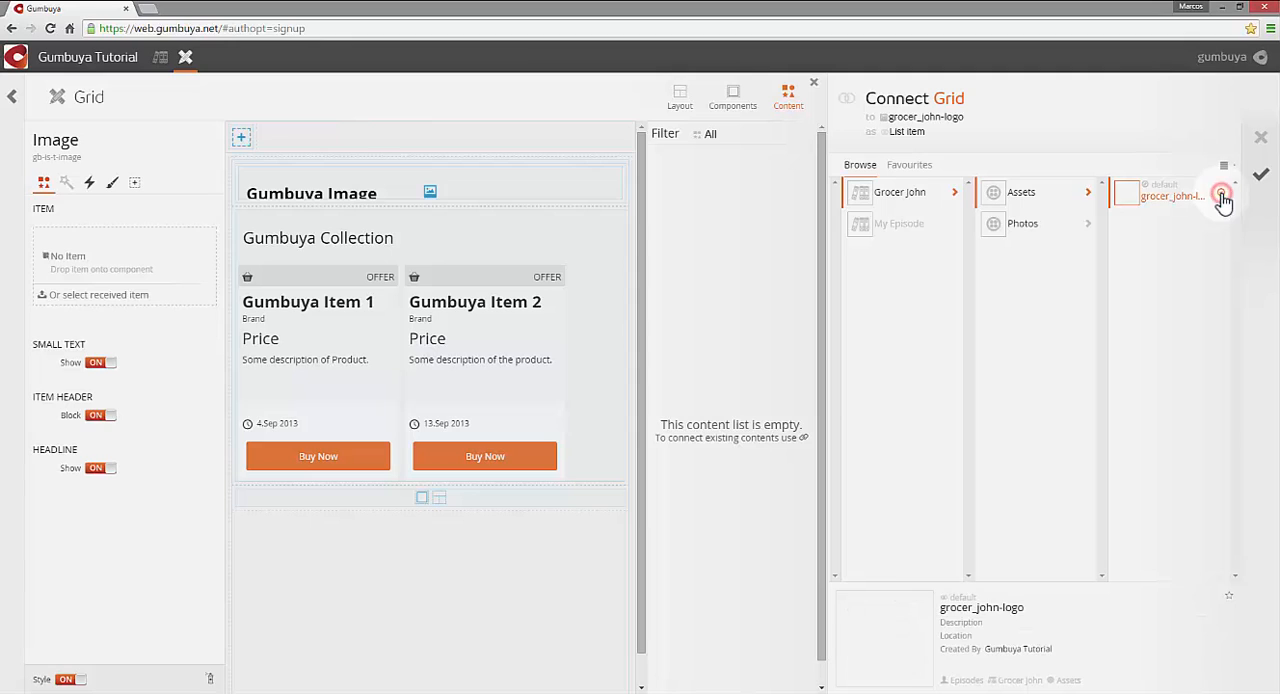
{"action": "left_click", "coordinate": [1257, 181]}
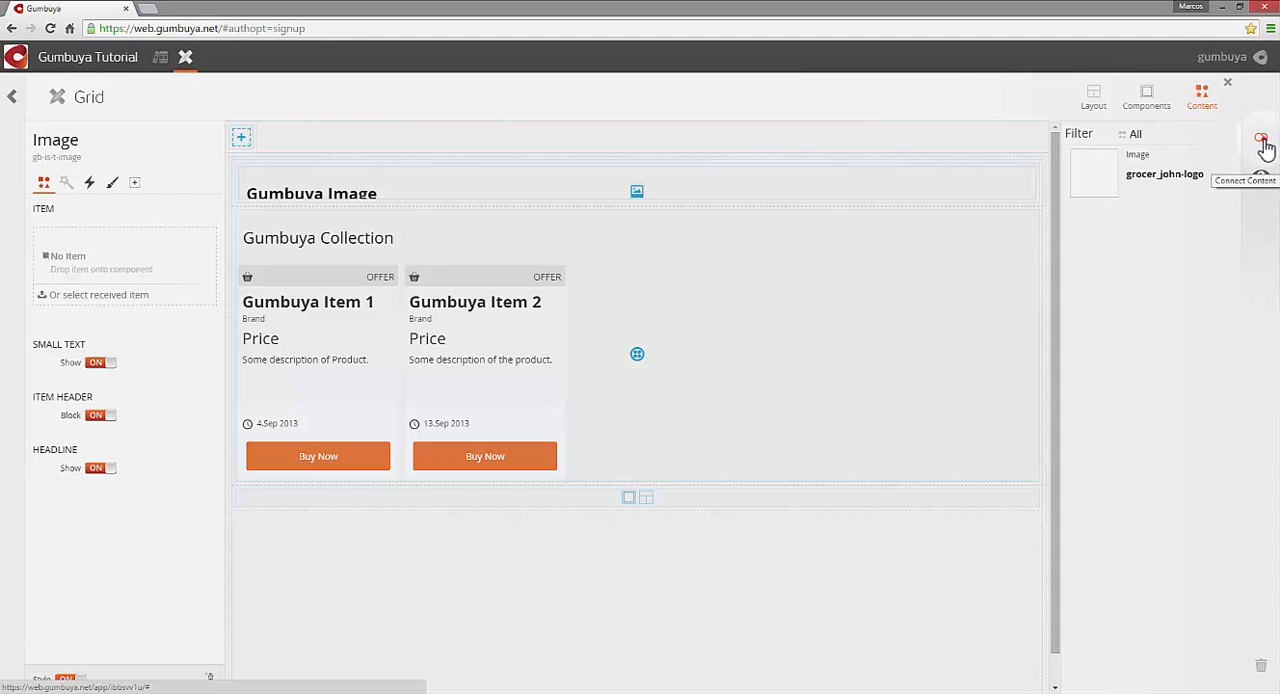
- Connect the Photos collection from the Grocer John episode to the Grid composition as content
{"action": "left_click", "coordinate": [1262, 141]}
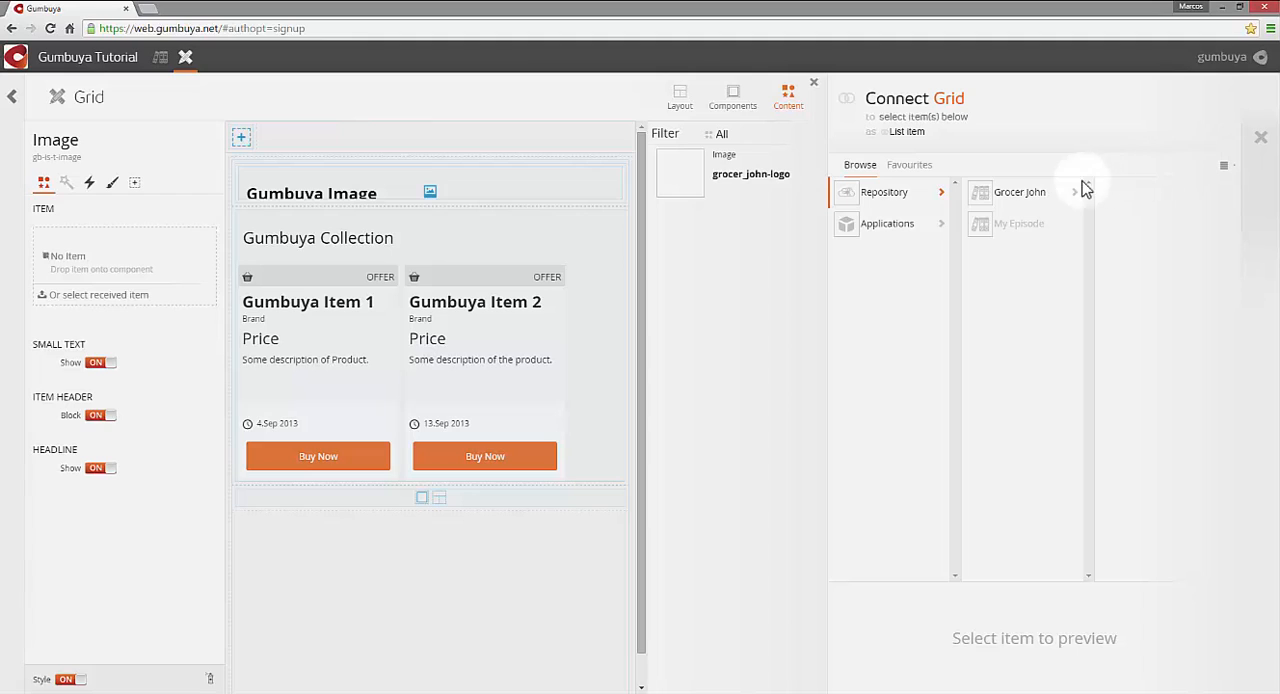
{"action": "left_click", "coordinate": [1044, 198]}
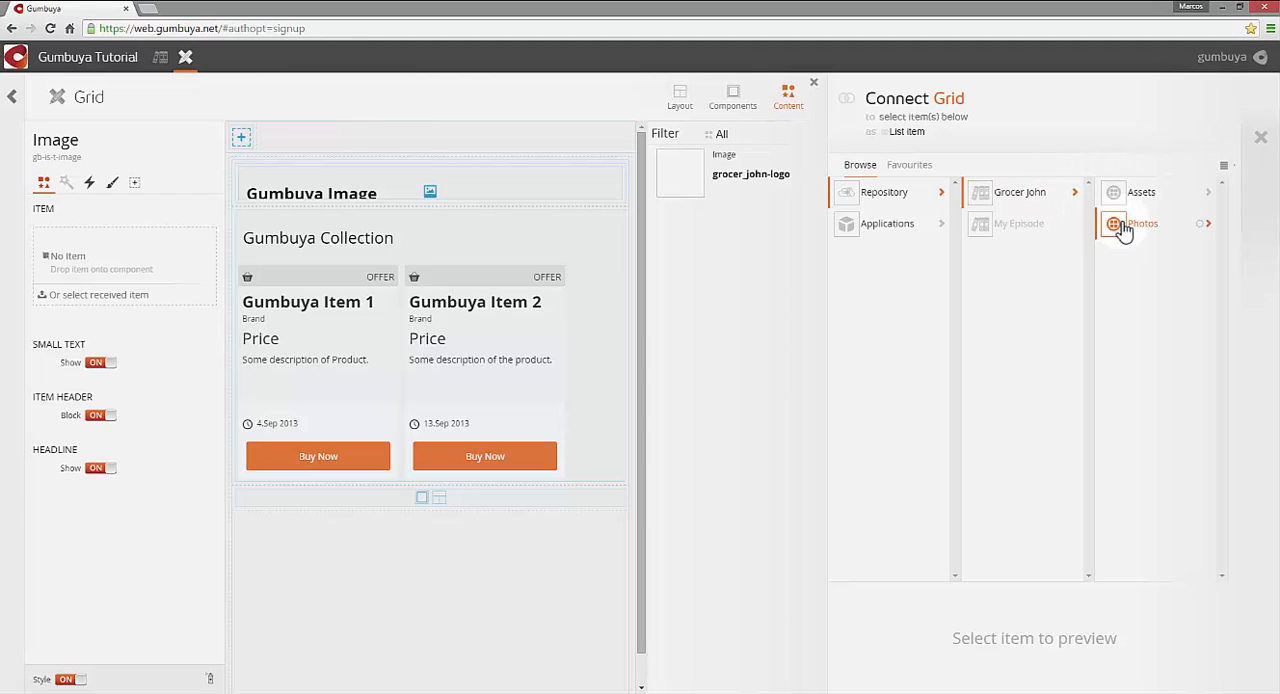
{"action": "left_click", "coordinate": [1200, 225]}
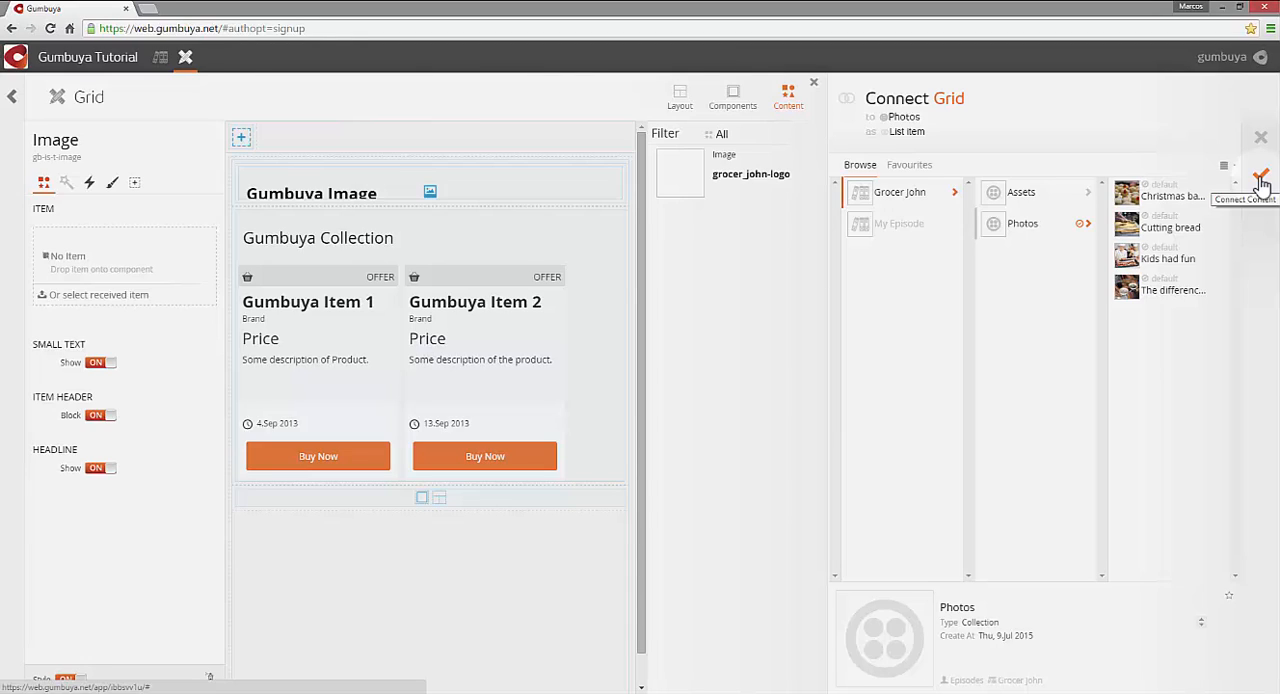
{"action": "left_click", "coordinate": [1261, 178]}
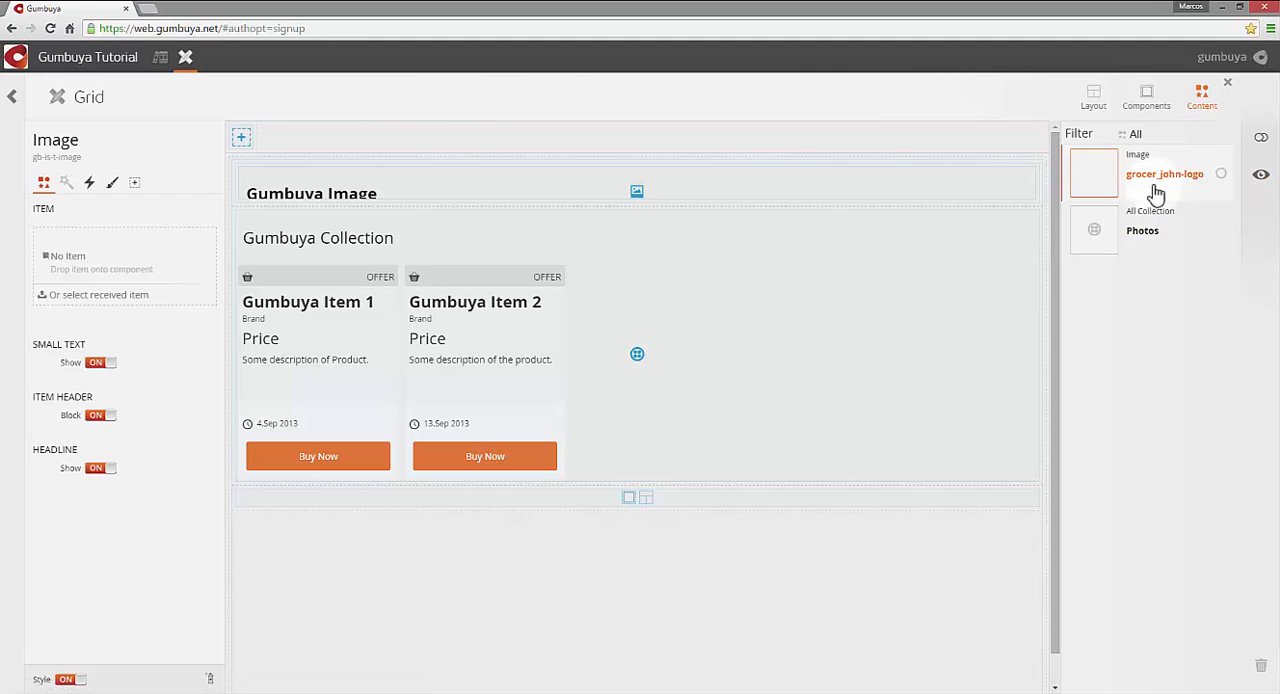
- Assign the connected grocer_john-logo image to the Image component in the first row
{"action": "left_click_drag", "start_coordinate": [1150, 187], "coordinate": [967, 188]}
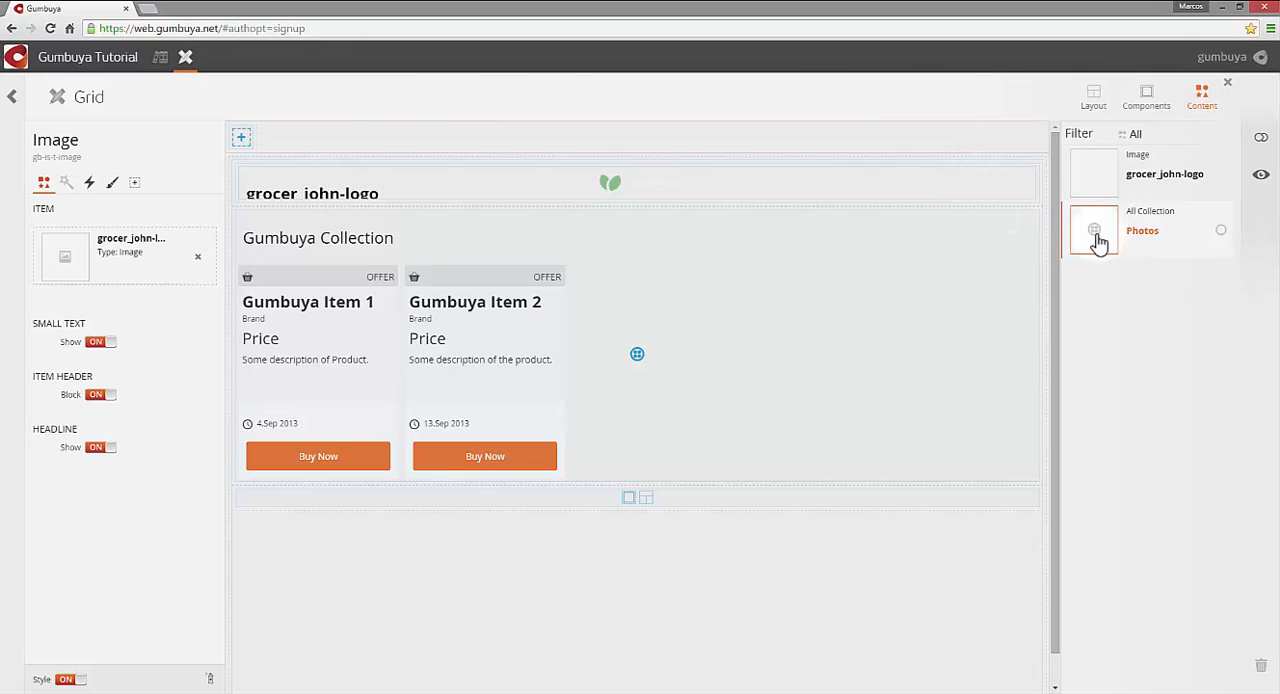
- Assign the connected Photos collection to the Tiled List component below the logo
{"action": "left_click_drag", "start_coordinate": [1098, 240], "coordinate": [836, 289]}
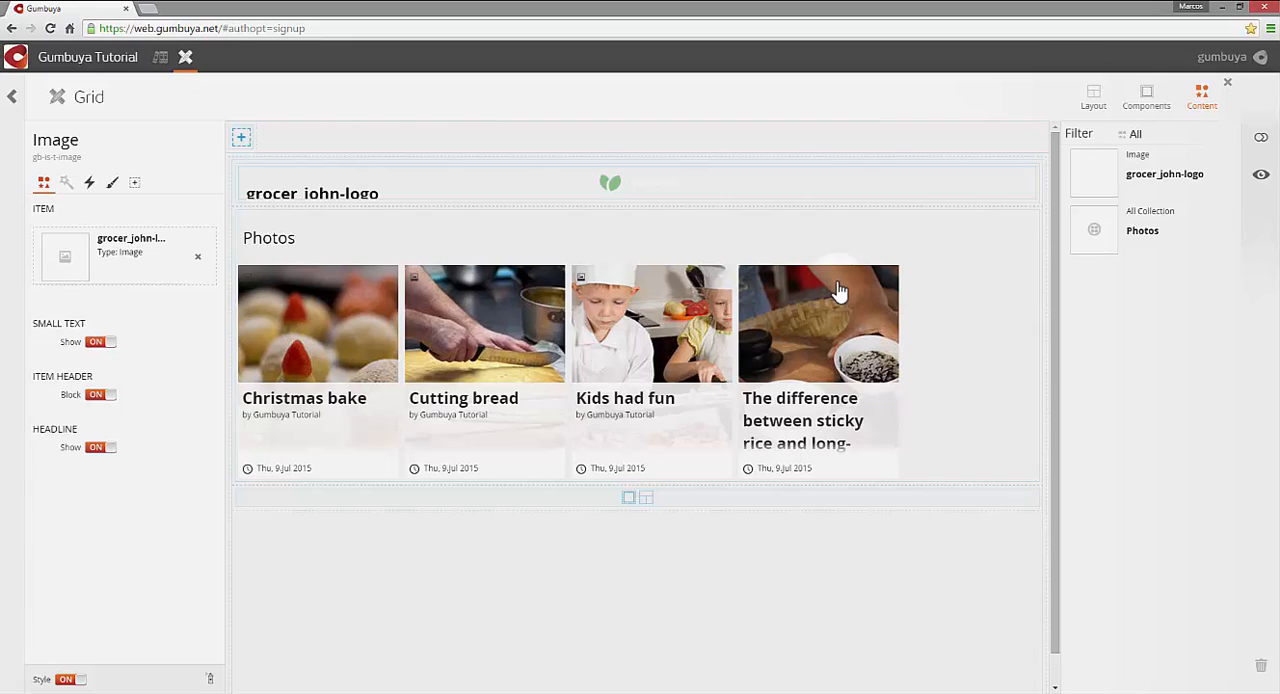
- Turn off the small text, item header block and headline of the logo's Image component
{"action": "left_click", "coordinate": [612, 187]}
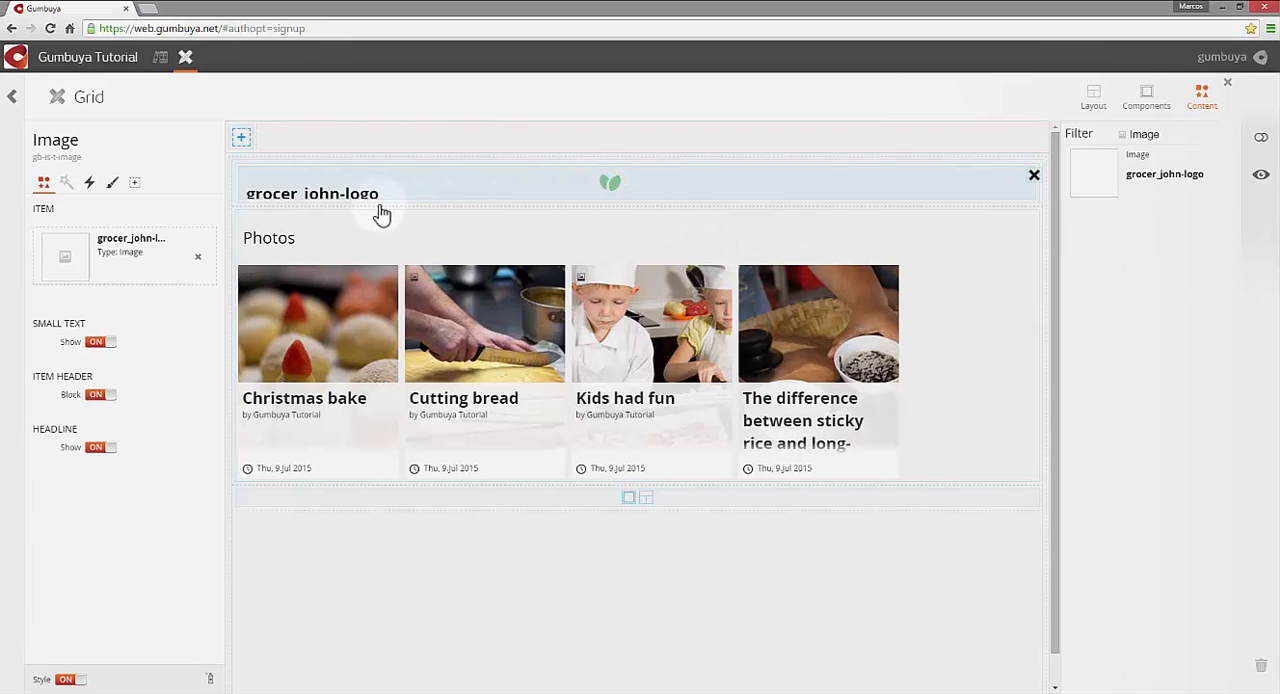
{"action": "left_click", "coordinate": [45, 190]}
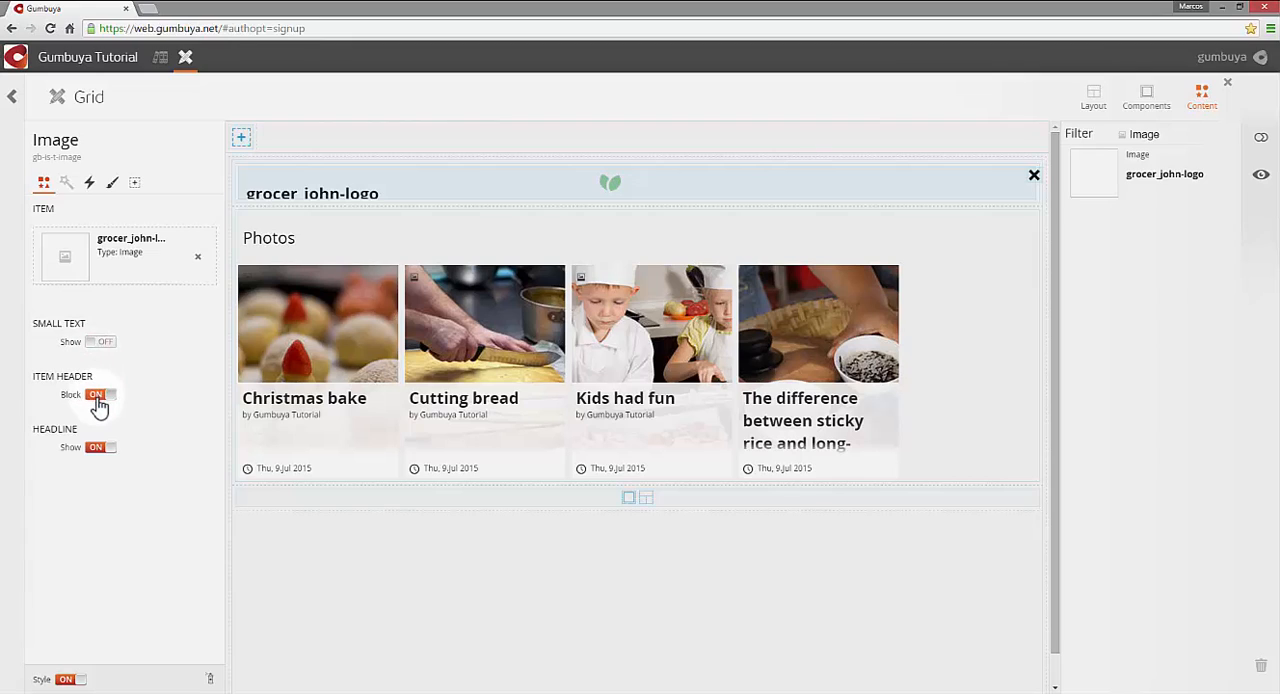
{"action": "left_click", "coordinate": [92, 449]}
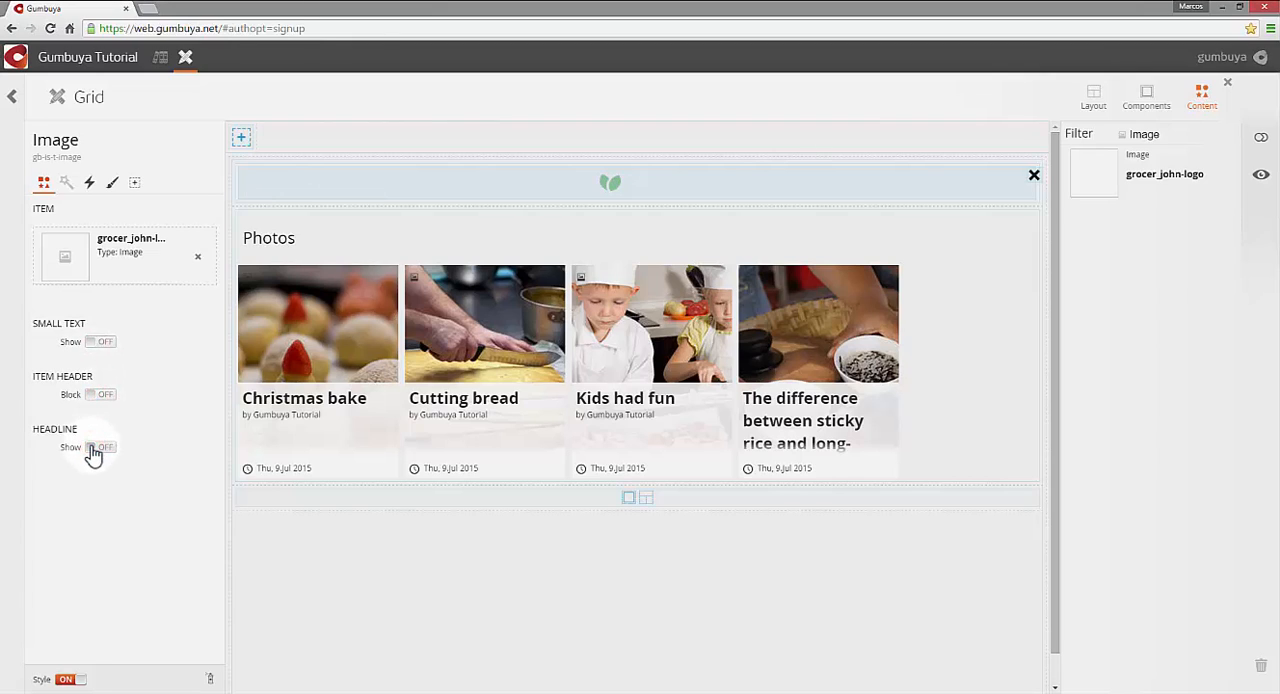
- Style the logo's Image component with the image position Left and the component background color #2E3D4C
{"action": "left_click", "coordinate": [112, 186]}
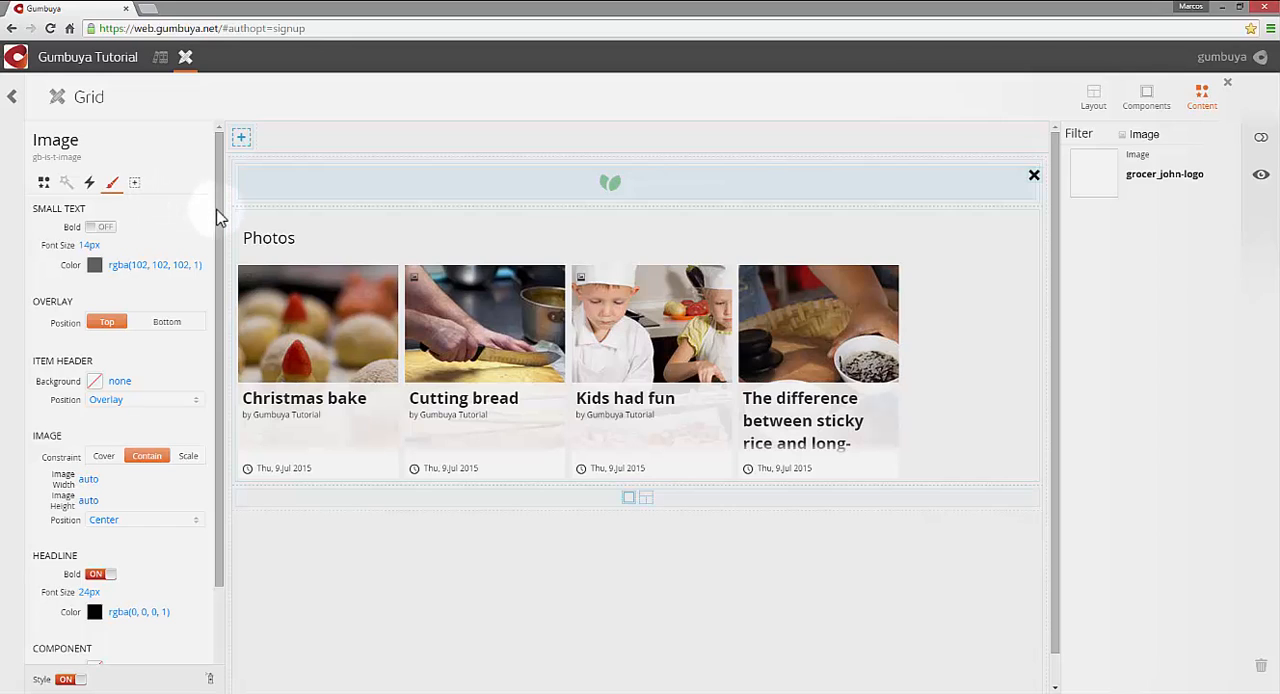
{"action": "left_click_drag", "start_coordinate": [220, 212], "coordinate": [215, 374]}
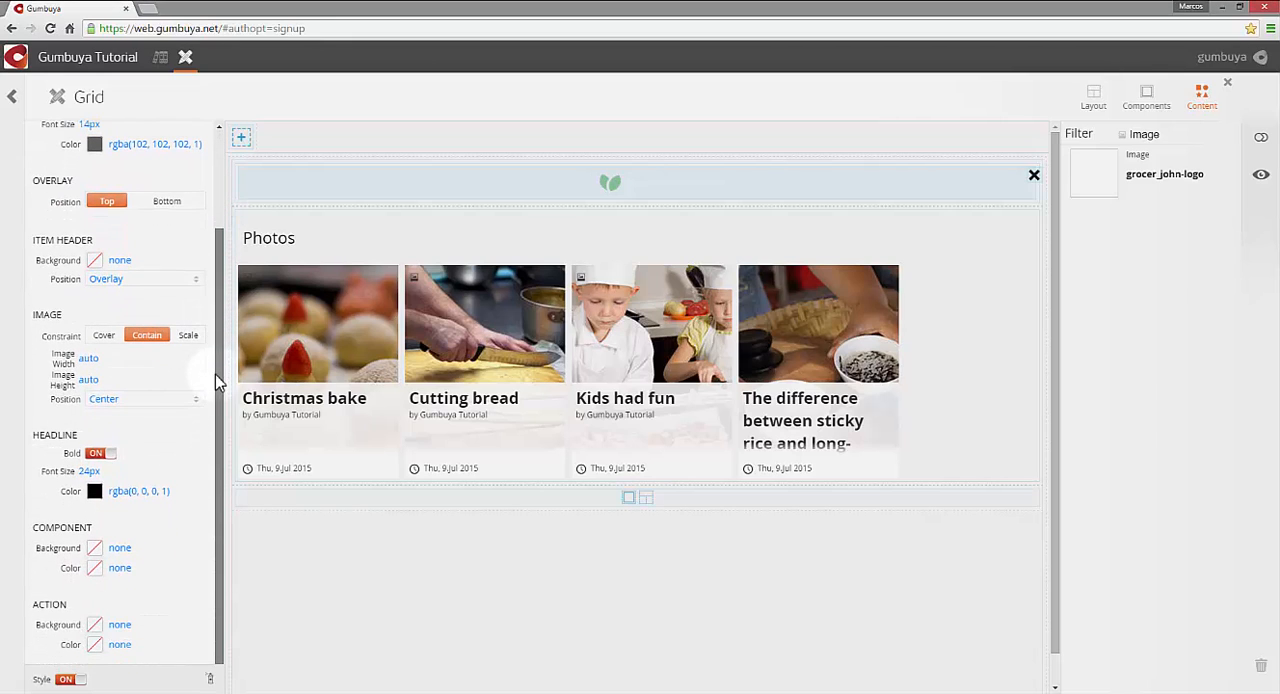
{"action": "left_click", "coordinate": [131, 399]}
{"action": "left_click", "coordinate": [150, 398]}
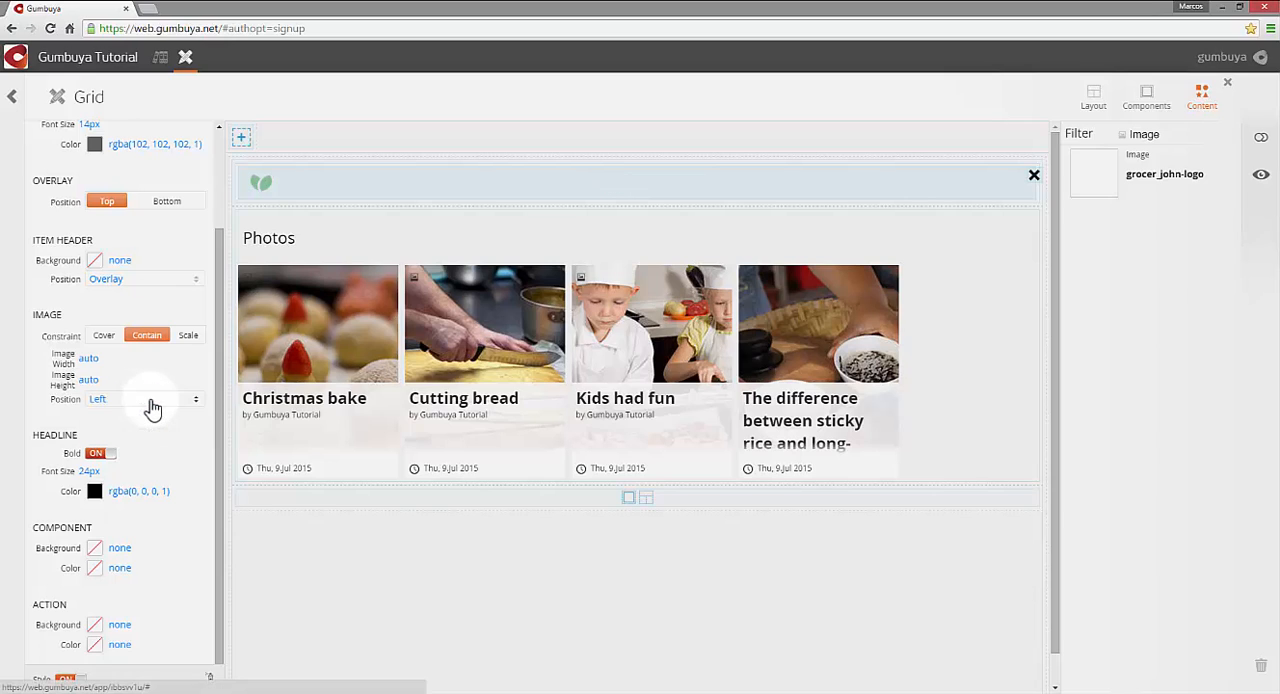
{"action": "left_click", "coordinate": [119, 550]}
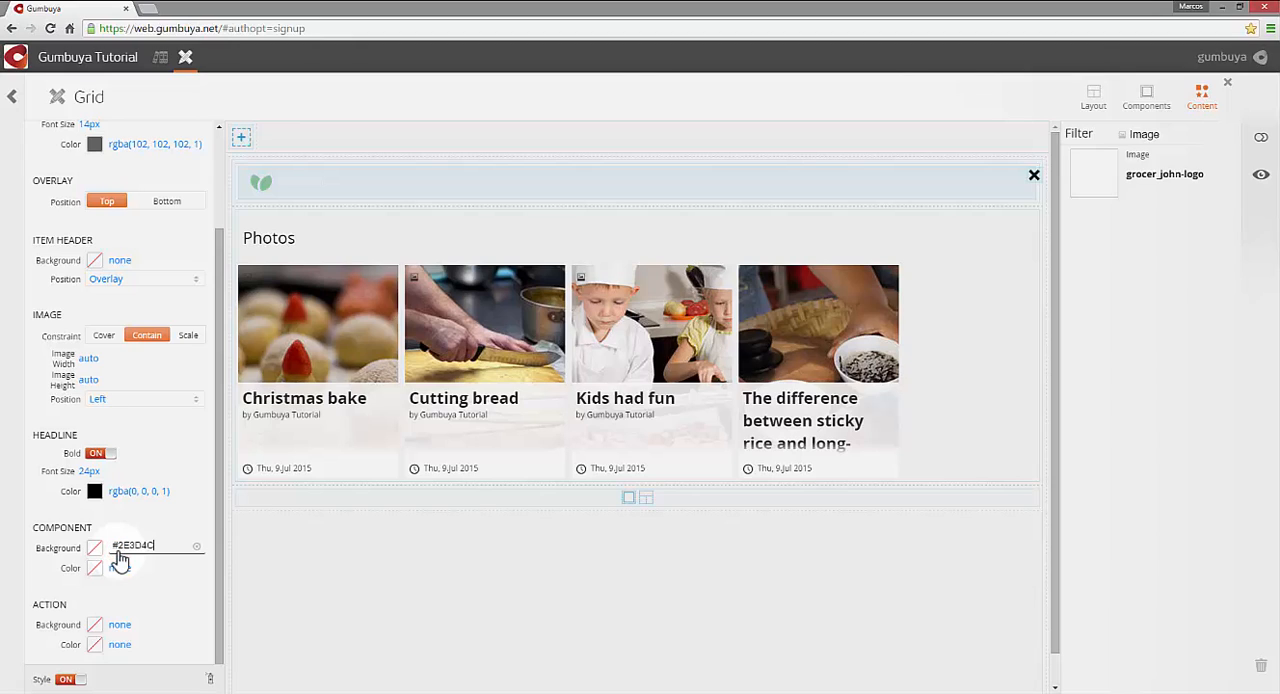
{"action": "key", "text": "Tab"}
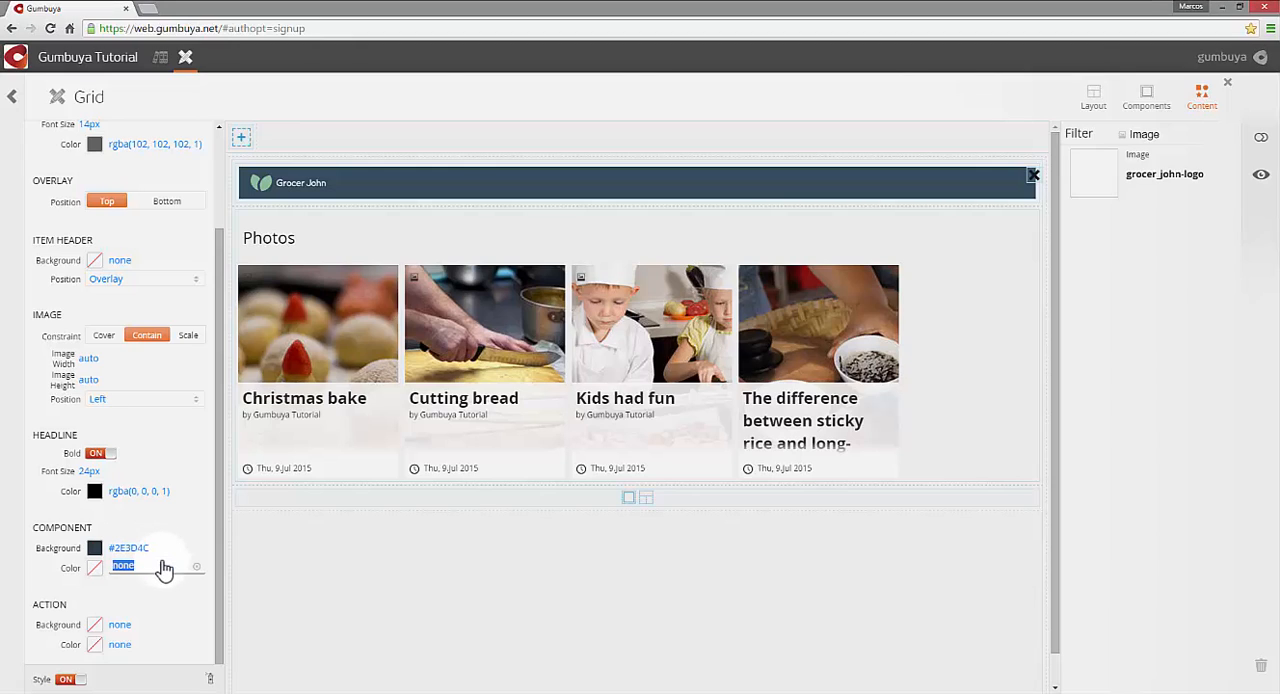
- Hide the title of the Tiled List component that holds the Photos collection
{"action": "left_click", "coordinate": [325, 317]}
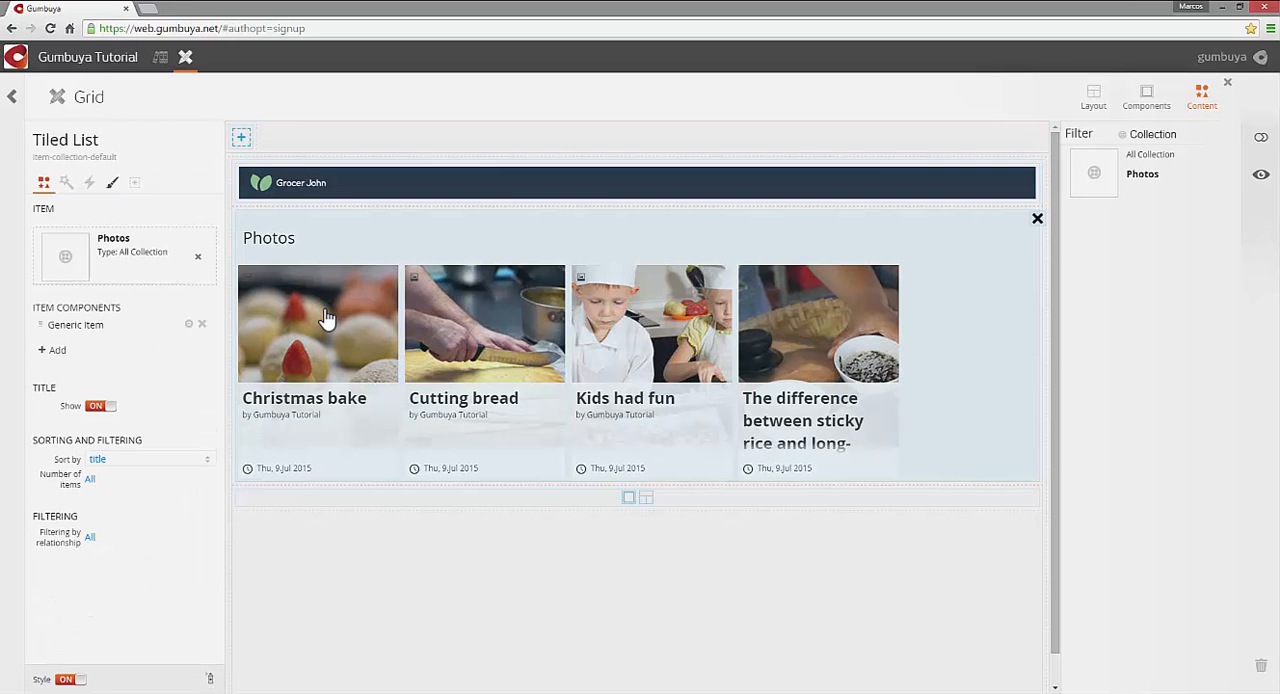
{"action": "left_click", "coordinate": [40, 184]}
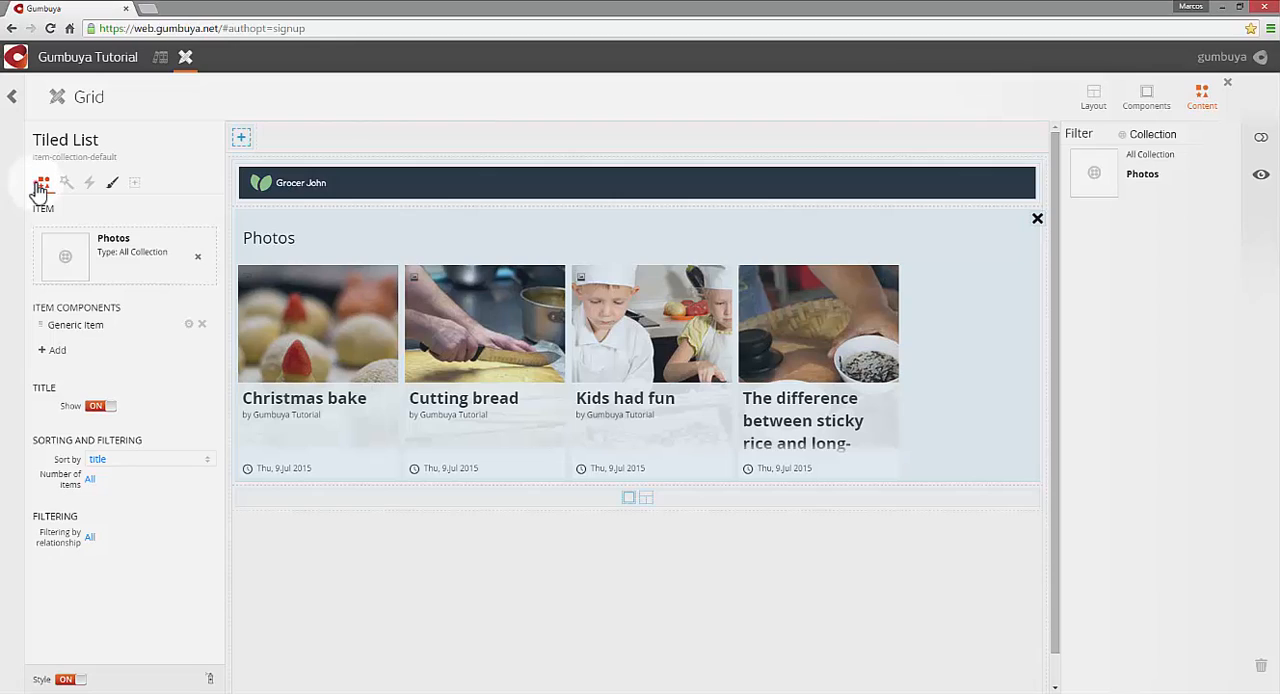
{"action": "left_click", "coordinate": [96, 407]}
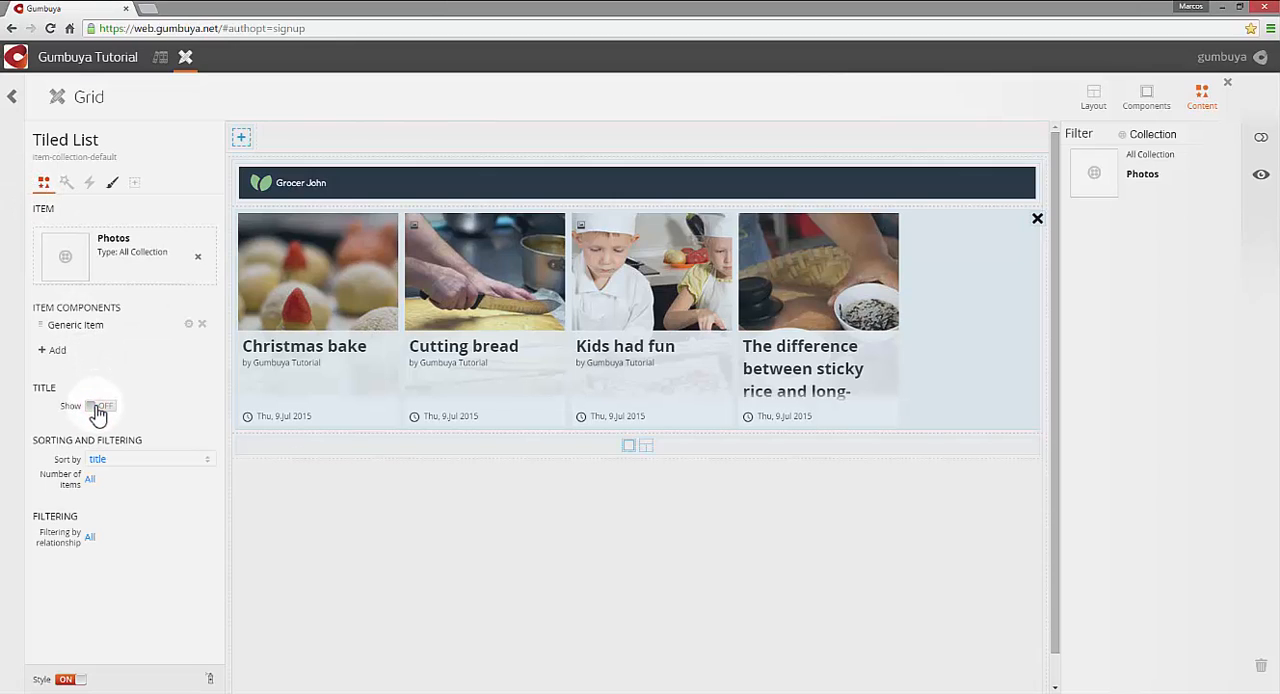
- Hide every visible field except Title in the Tiled List's Generic Item and turn on its Slide Animation
{"action": "left_click", "coordinate": [186, 327]}
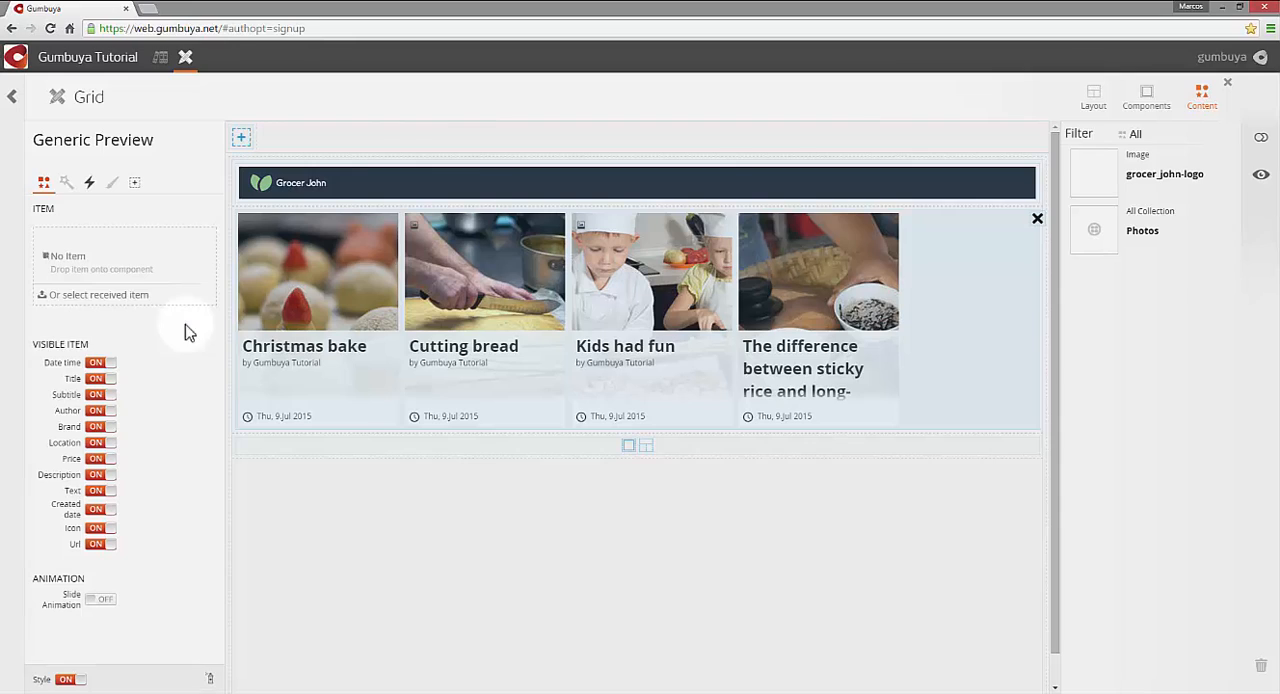
{"action": "left_click", "coordinate": [96, 394]}
{"action": "left_click", "coordinate": [93, 411]}
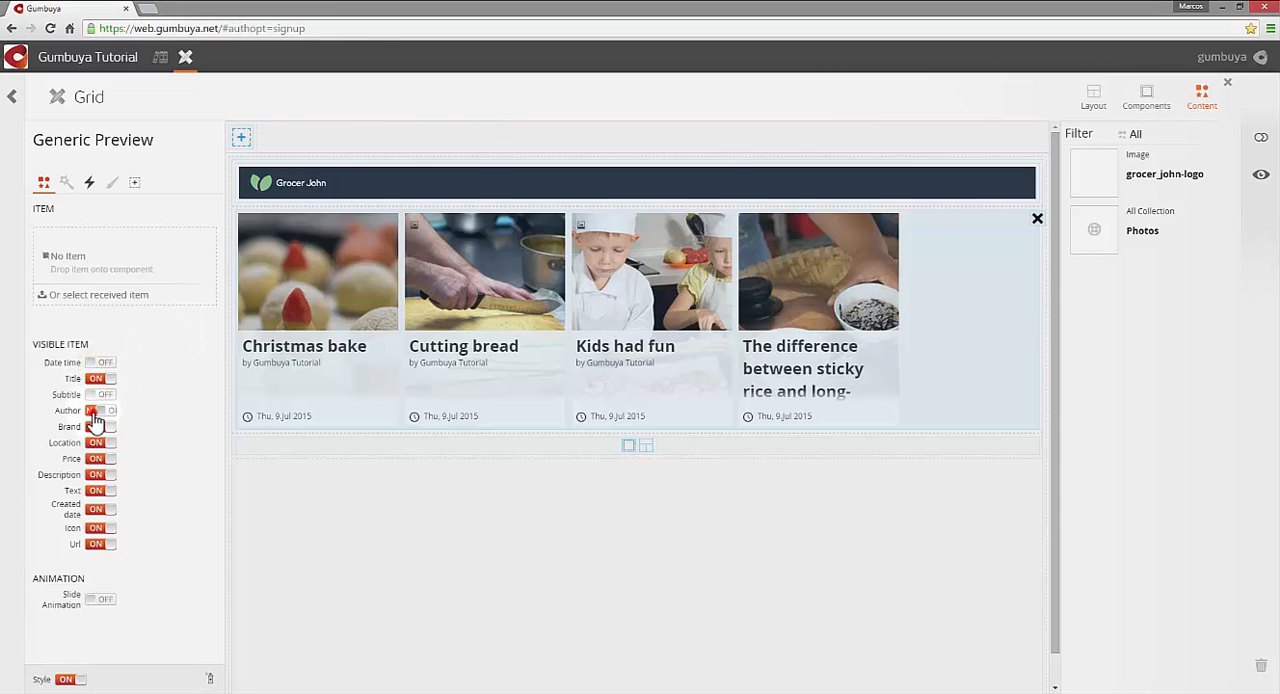
{"action": "left_click", "coordinate": [95, 427]}
{"action": "left_click", "coordinate": [95, 443]}
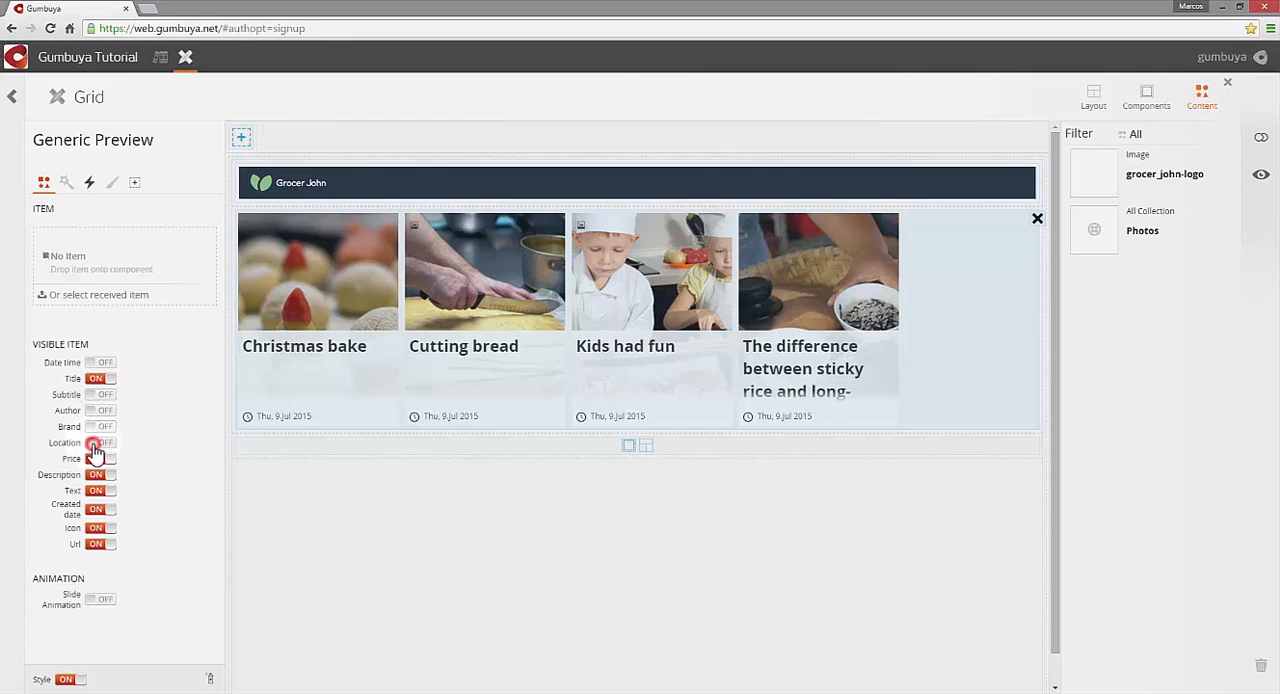
{"action": "left_click", "coordinate": [94, 459]}
{"action": "left_click", "coordinate": [94, 475]}
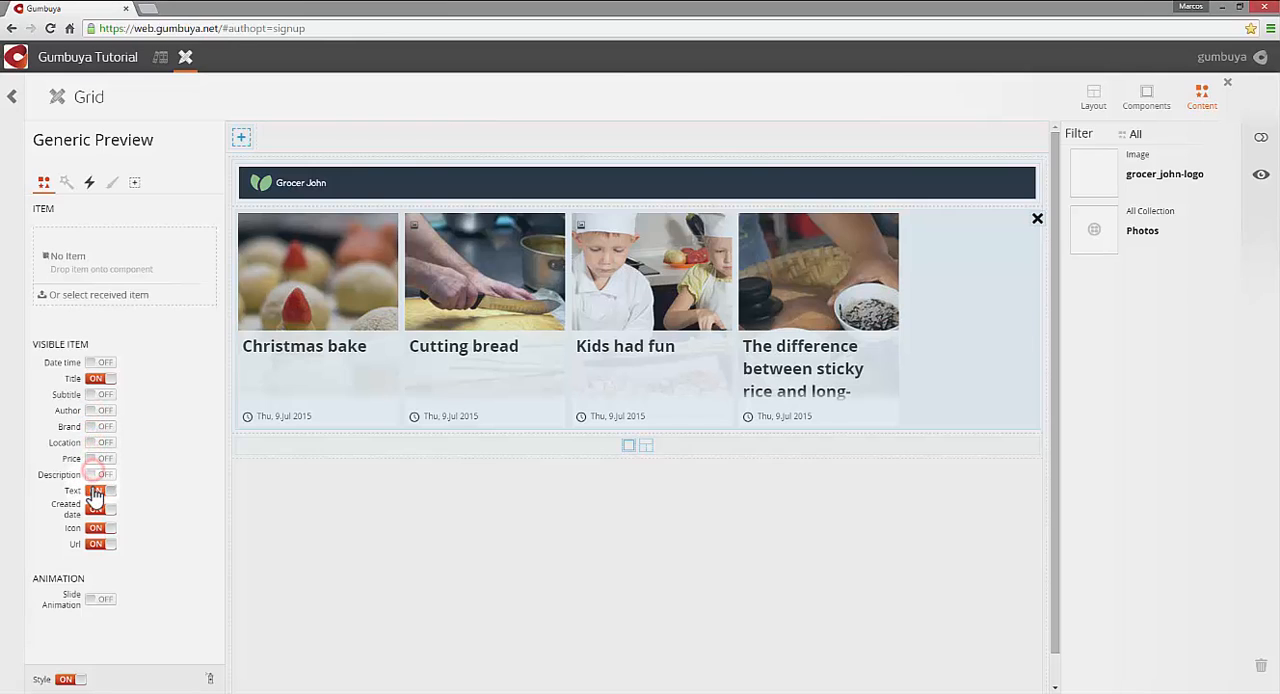
{"action": "left_click", "coordinate": [94, 509]}
{"action": "left_click", "coordinate": [94, 527]}
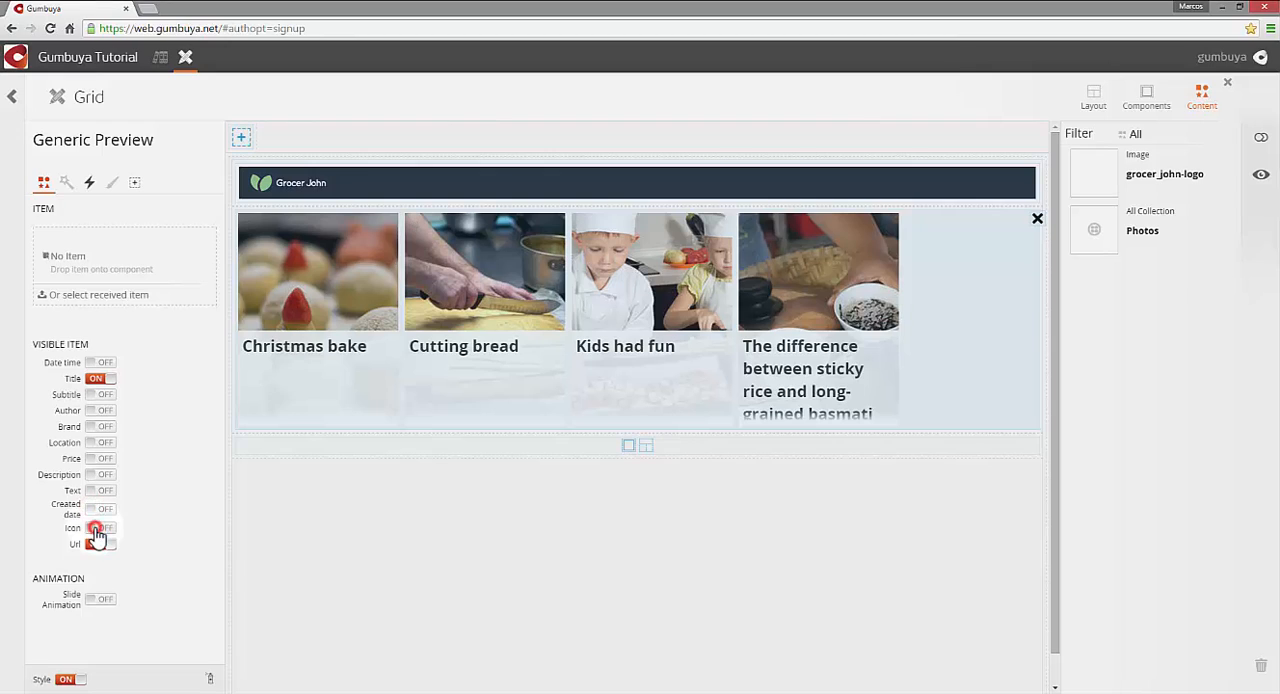
{"action": "left_click", "coordinate": [95, 545]}
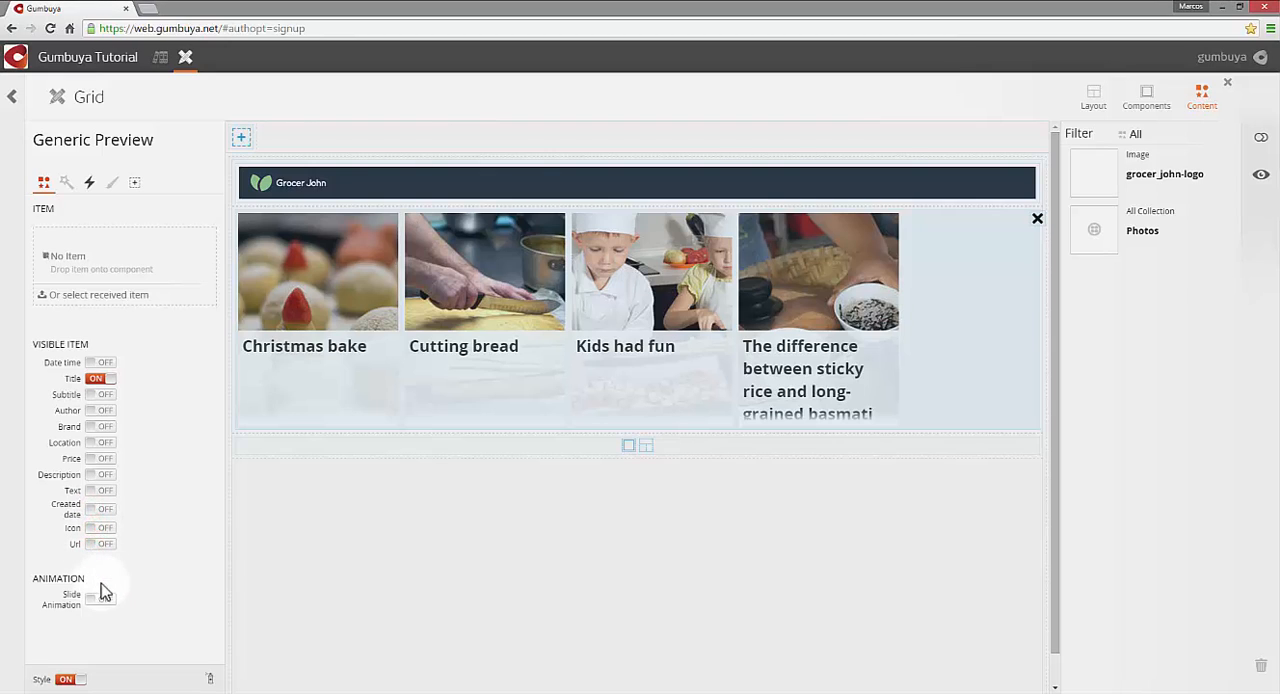
{"action": "left_click", "coordinate": [97, 600]}
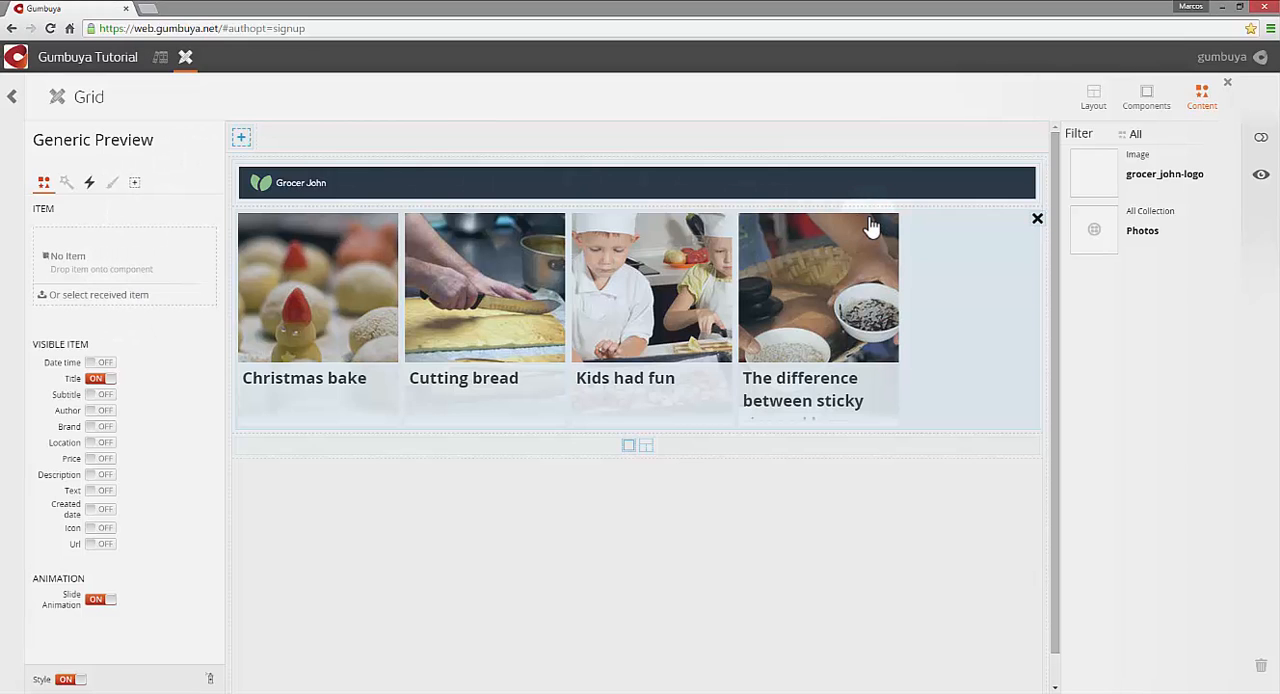
- Leave the Grid composition's editor and open its live preview page from the preview link
{"action": "left_click", "coordinate": [12, 96]}
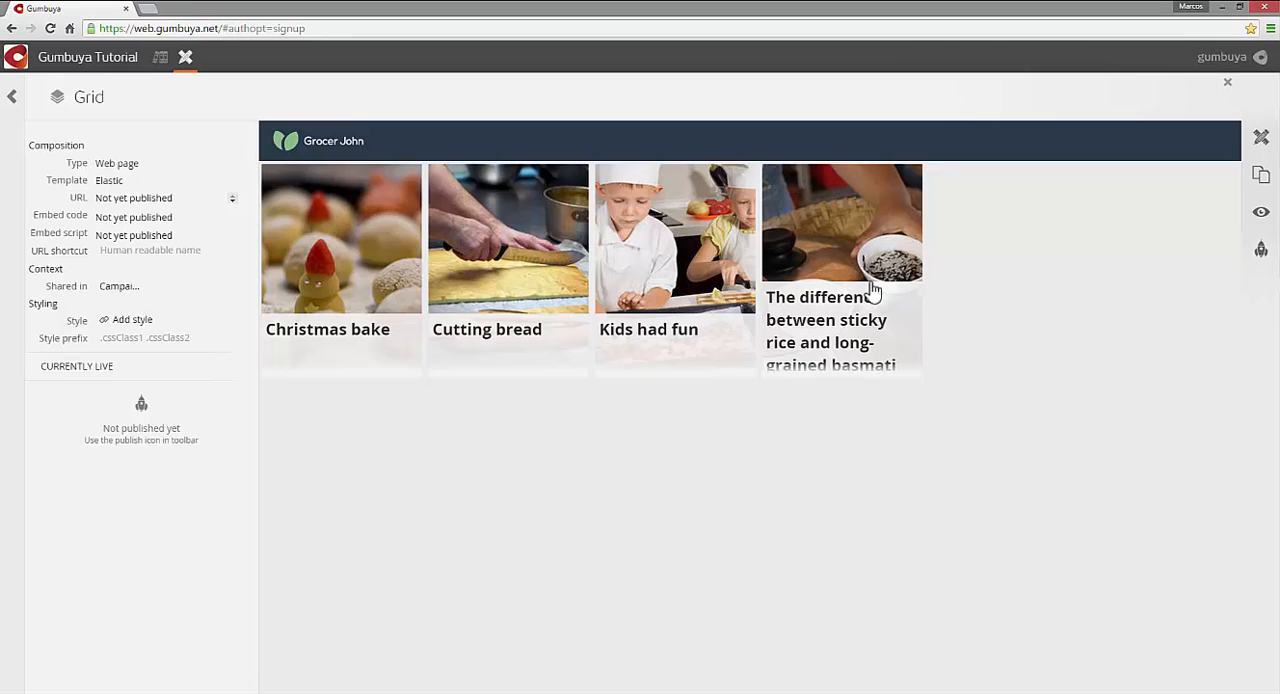
{"action": "left_click", "coordinate": [1259, 217]}
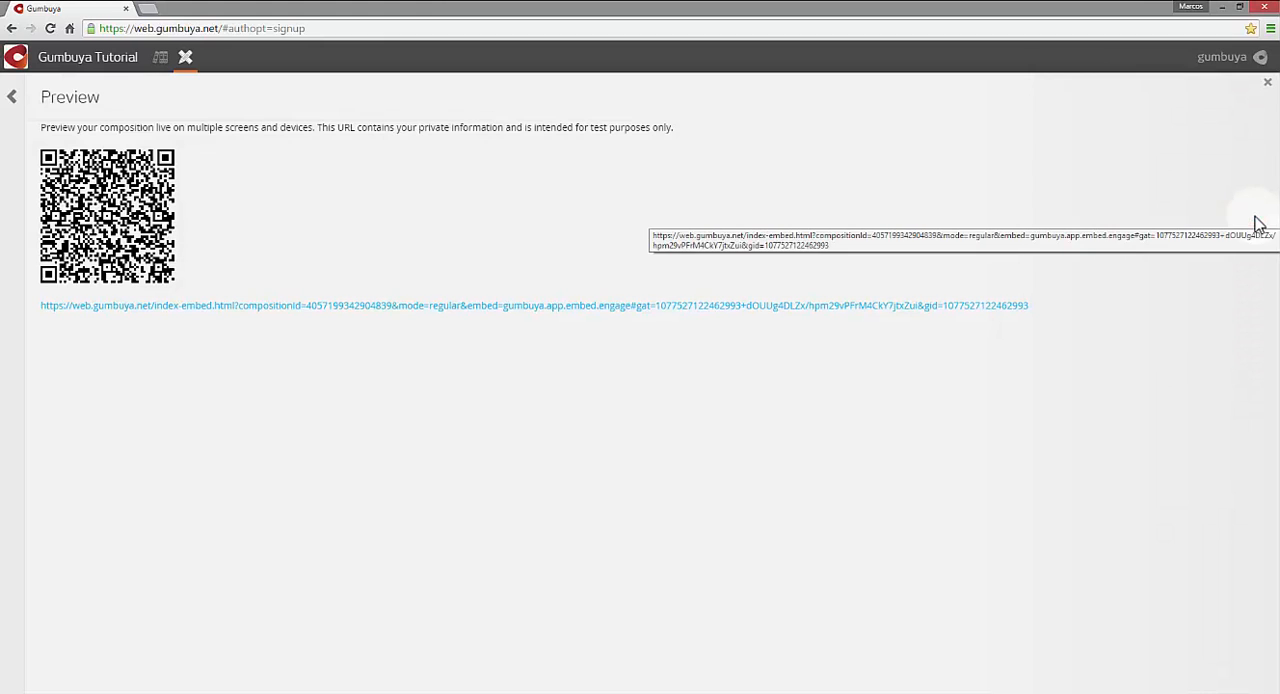
{"action": "left_click", "coordinate": [562, 310]}
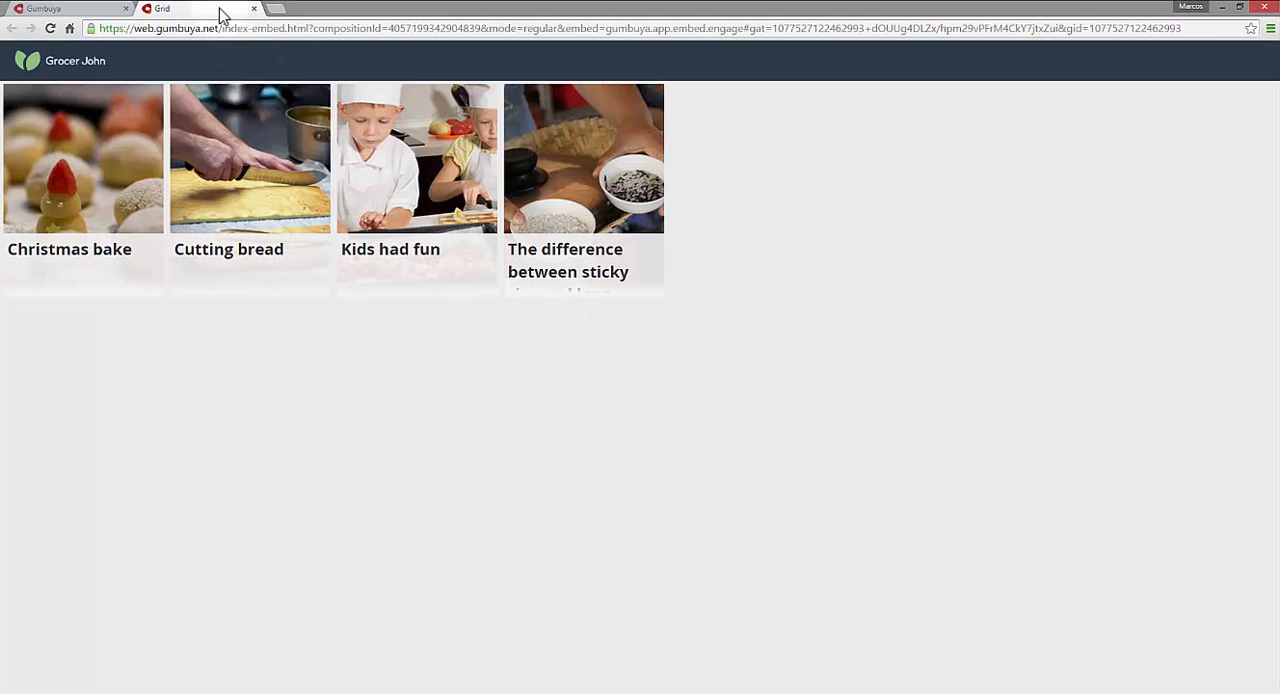
- Check the preview page in a separate window made narrower and taller, close it and return to the Grid composition
{"action": "left_click_drag", "start_coordinate": [222, 14], "coordinate": [632, 153]}
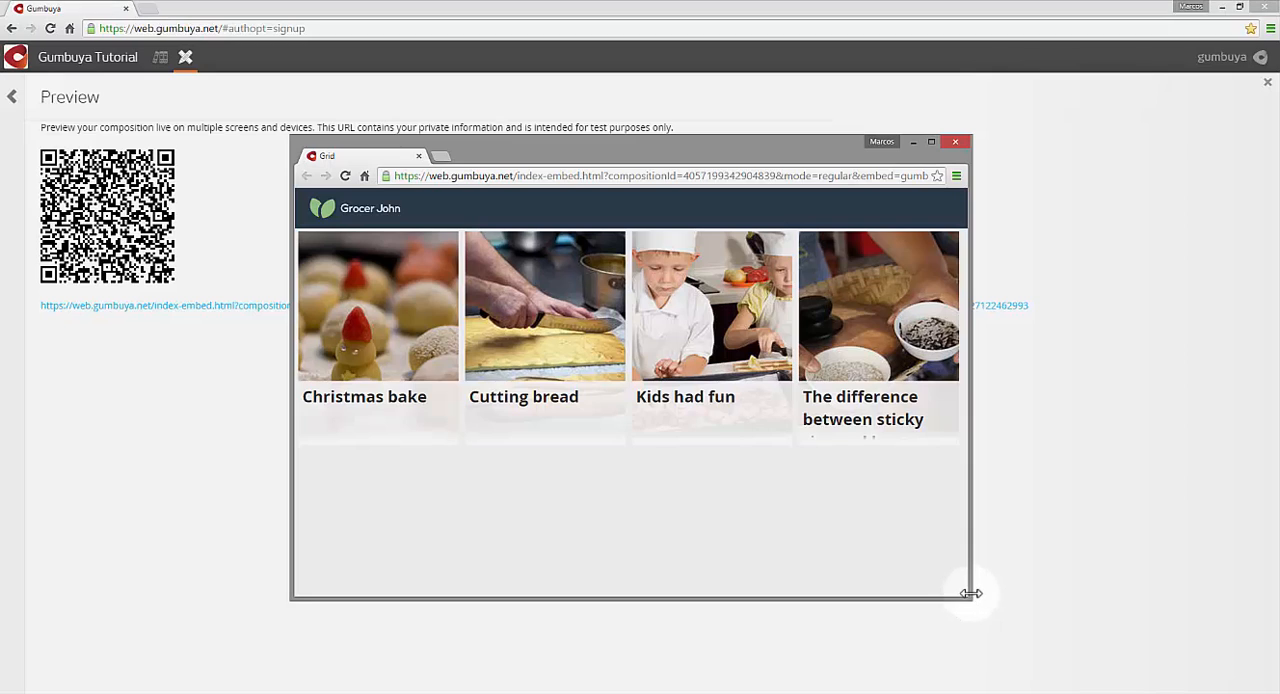
{"action": "left_click_drag", "start_coordinate": [970, 594], "coordinate": [649, 634]}
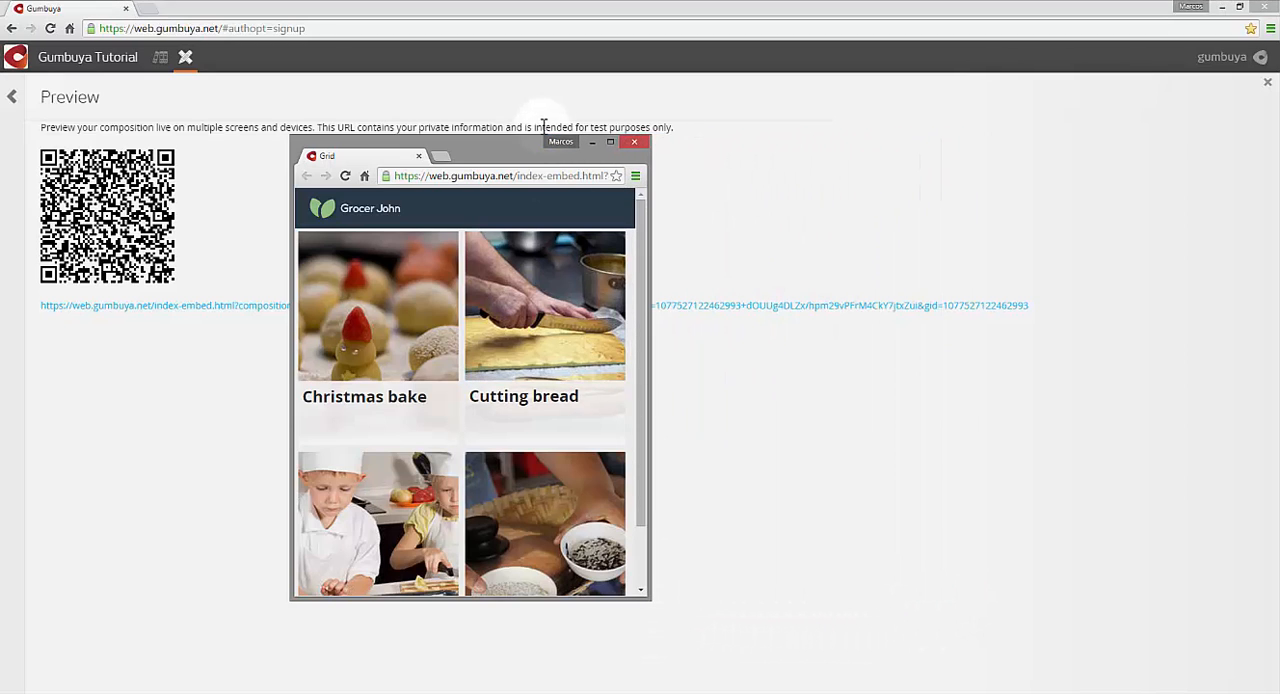
{"action": "left_click_drag", "start_coordinate": [516, 140], "coordinate": [506, 69]}
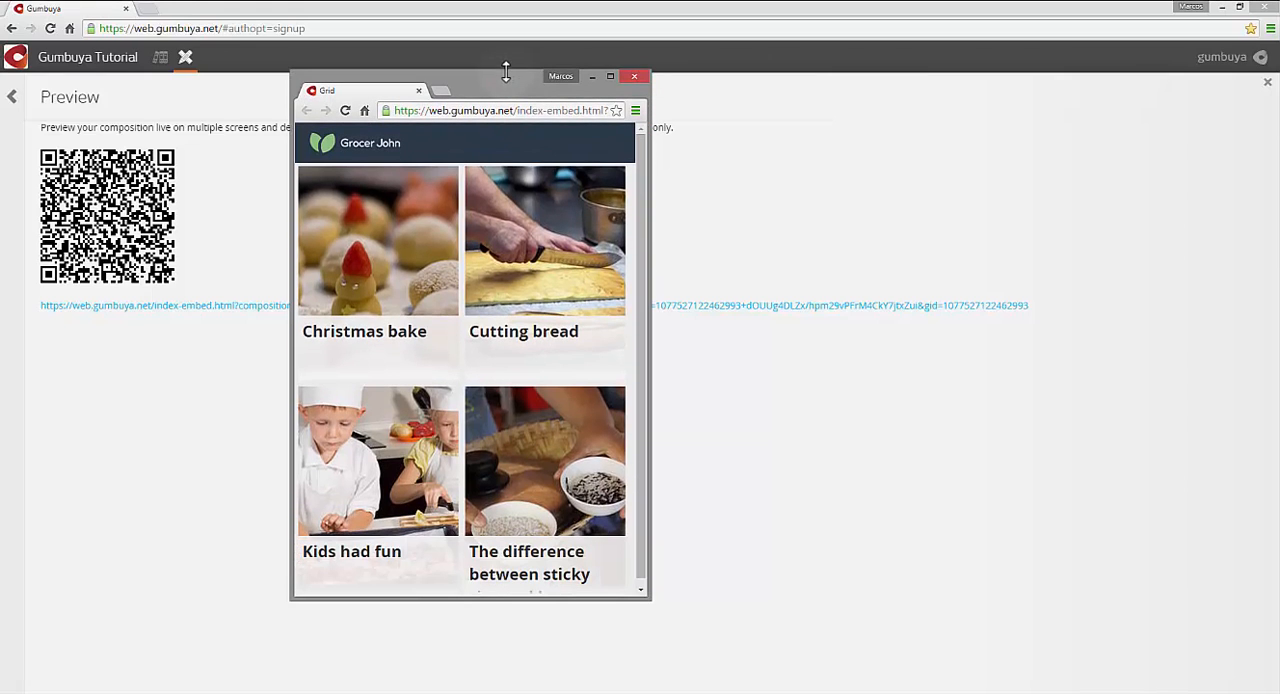
{"action": "left_click_drag", "start_coordinate": [544, 595], "coordinate": [546, 668]}
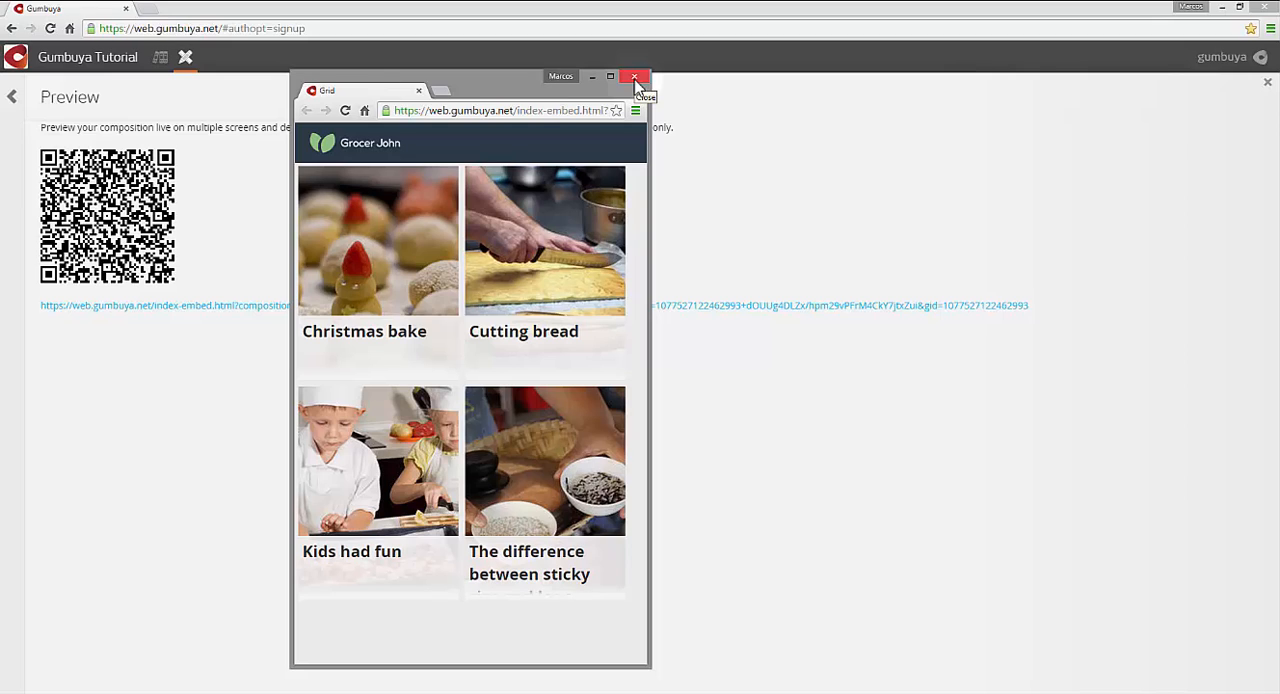
{"action": "left_click", "coordinate": [635, 79]}
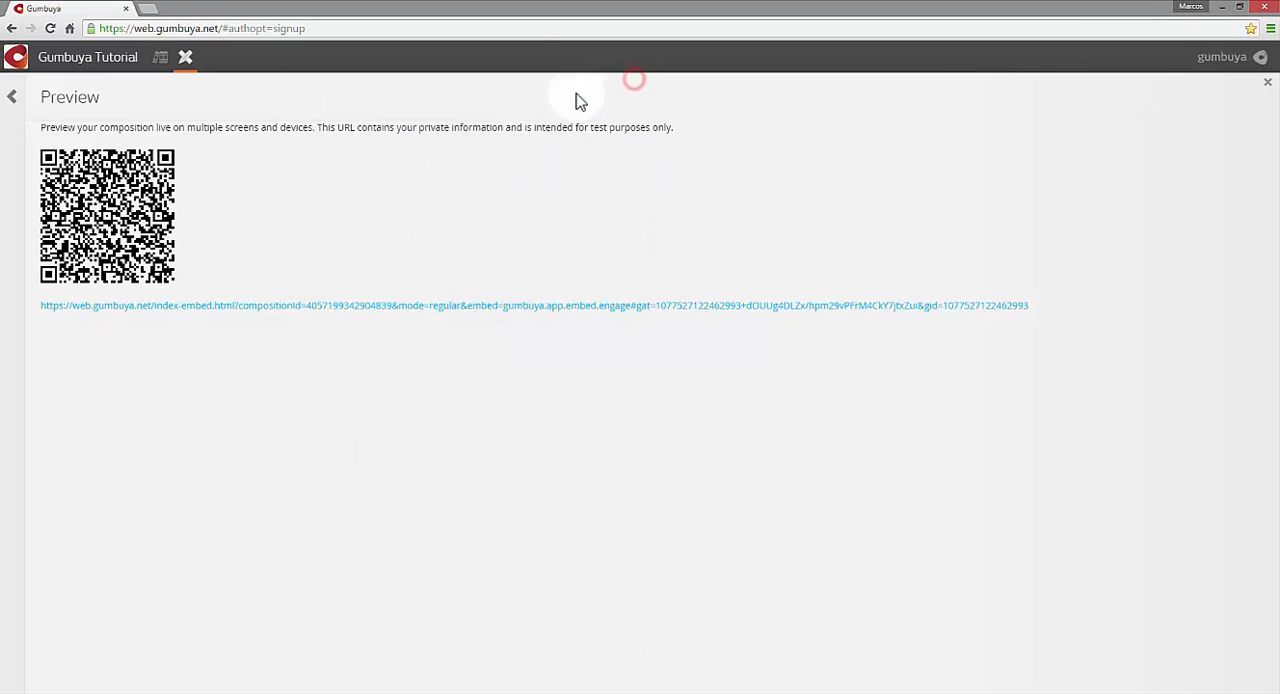
{"action": "left_click", "coordinate": [13, 97]}
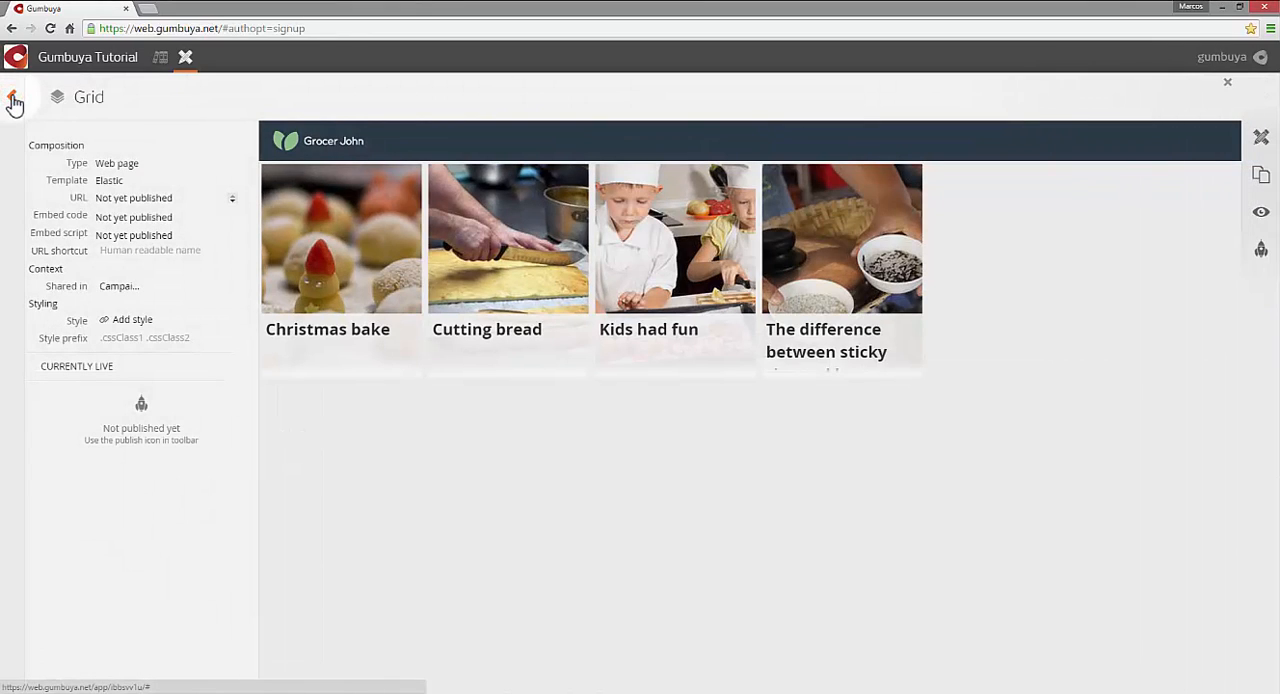
- Reopen the Grid composition from the Grocer John campaign and publish it with the comment "Version 1"
{"action": "left_click", "coordinate": [13, 99]}
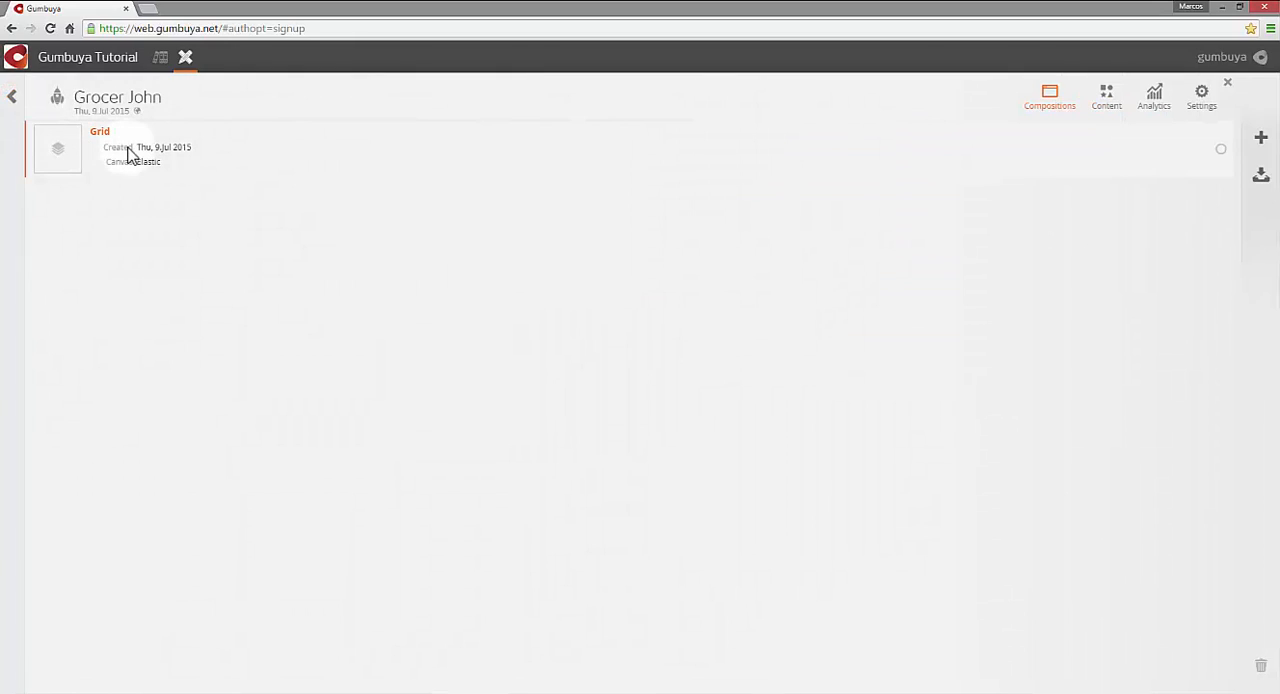
{"action": "left_click", "coordinate": [128, 152]}
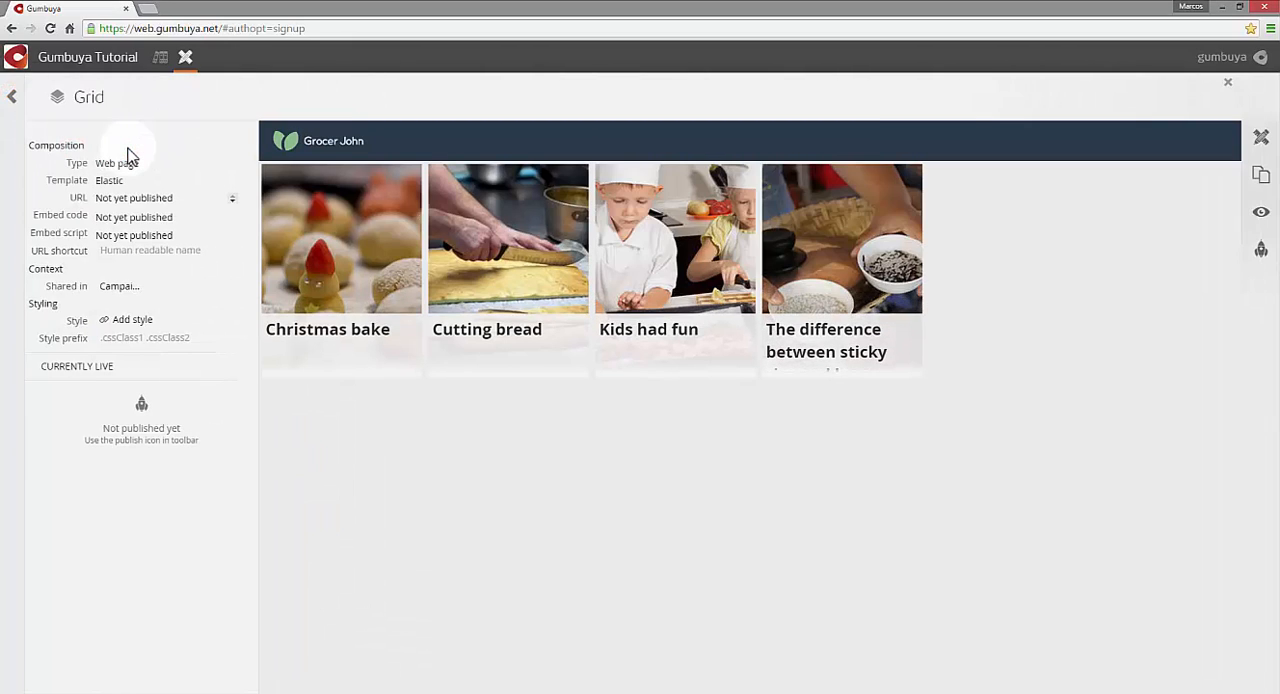
{"action": "left_click", "coordinate": [1262, 252]}
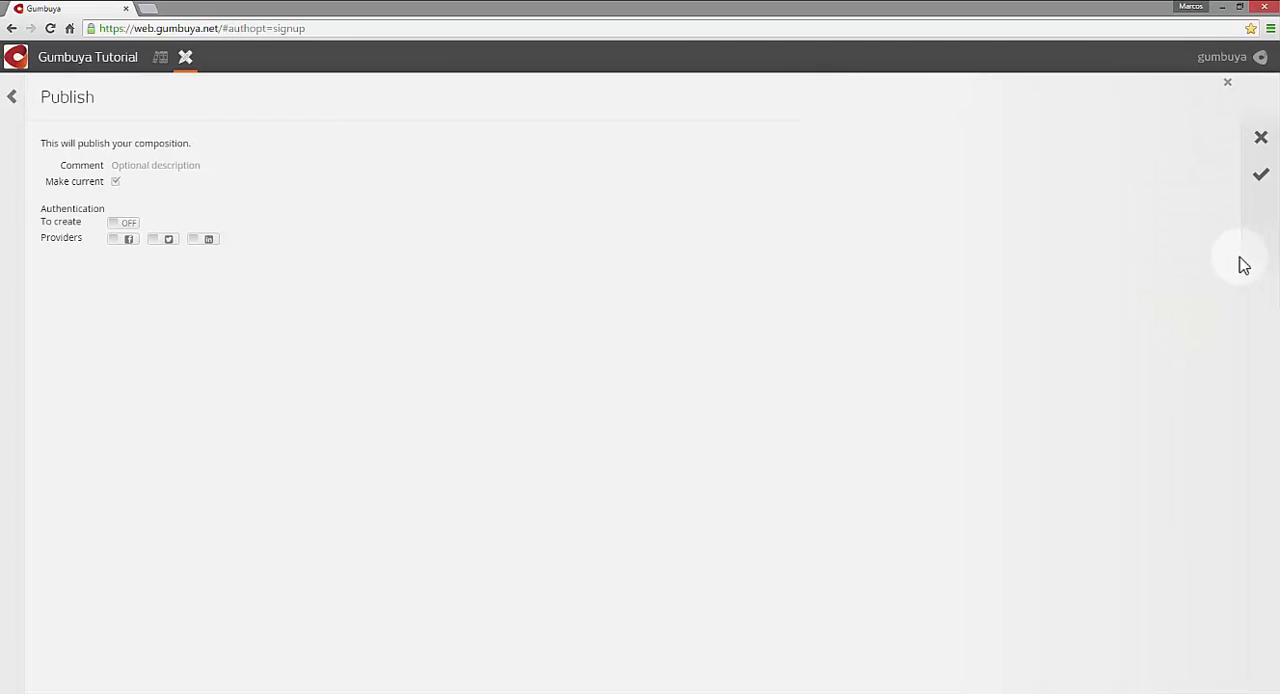
{"action": "left_click", "coordinate": [155, 167]}
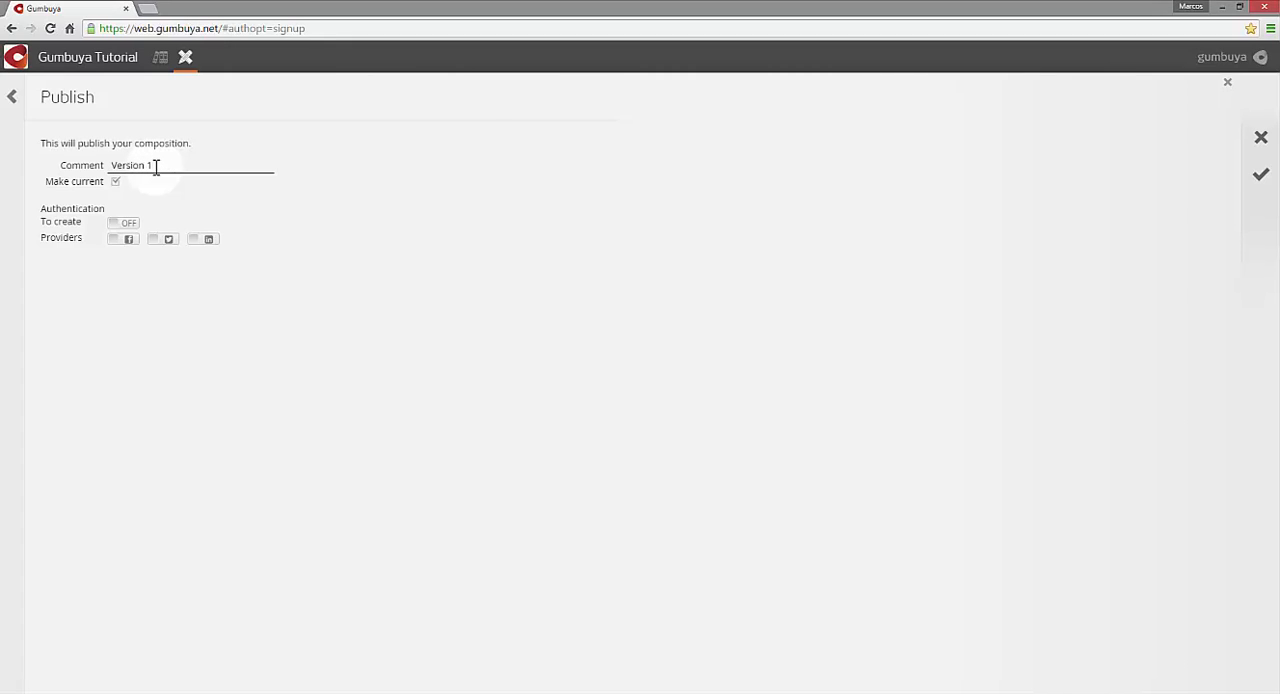
{"action": "left_click", "coordinate": [1262, 180]}
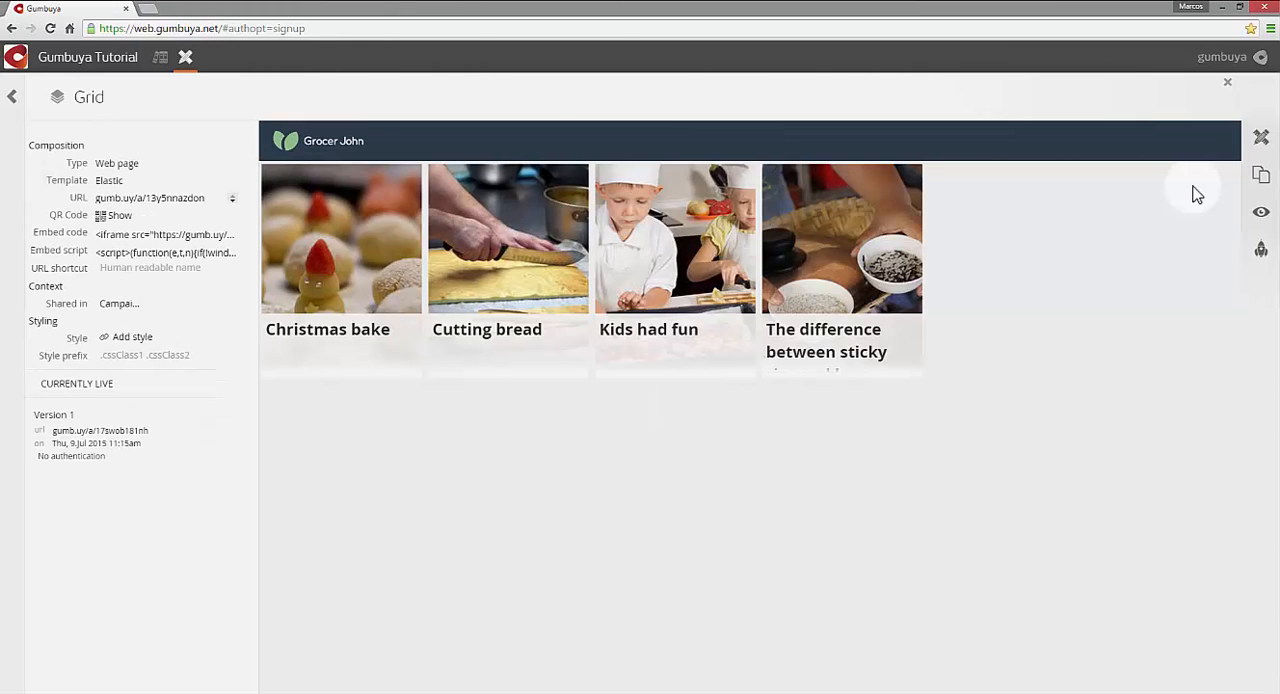
- Open the published Grid page from its URL and view it in its own maximized browser window
{"action": "left_click", "coordinate": [168, 201]}
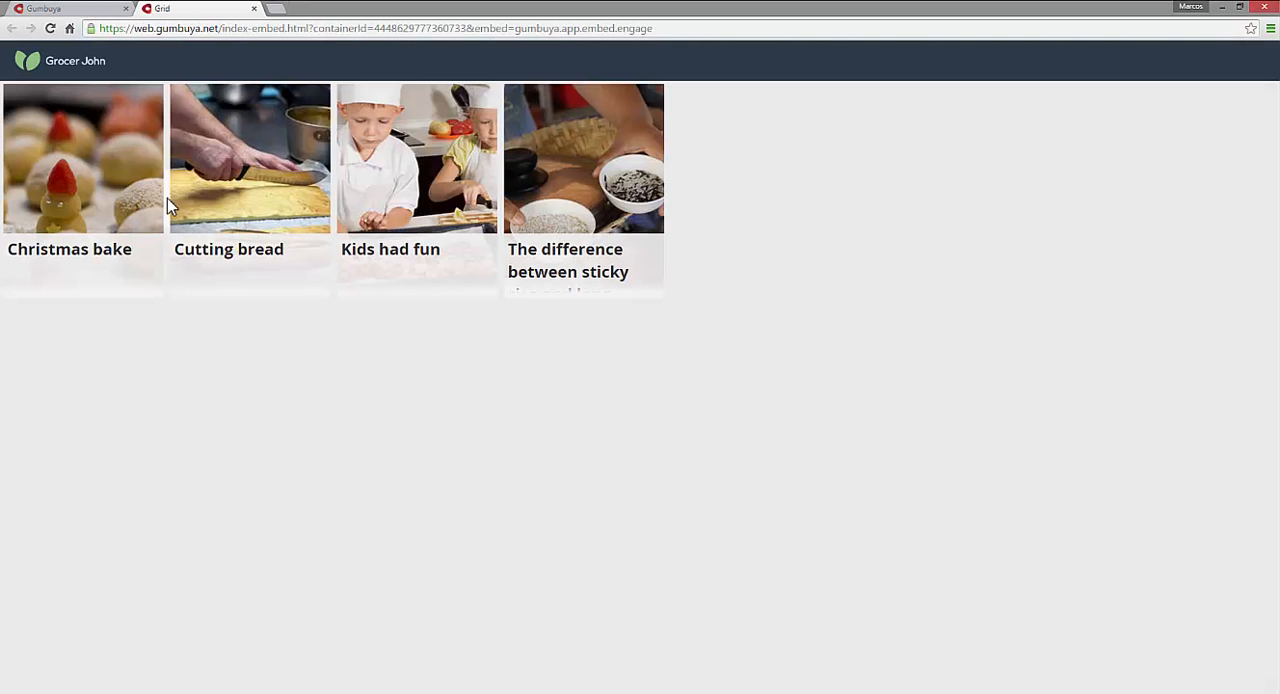
{"action": "left_click_drag", "start_coordinate": [196, 25], "coordinate": [418, 192]}
{"action": "double_click", "coordinate": [418, 192]}
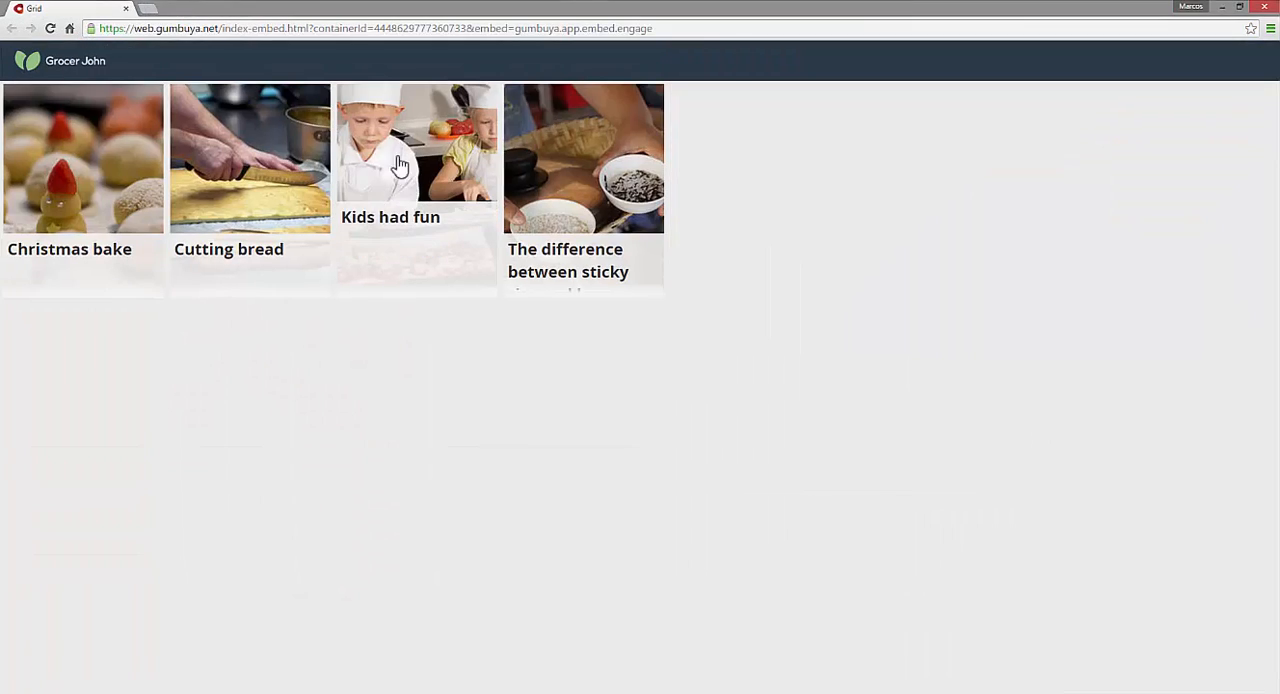
- Check how the published Grid page's tiles reflow in a smaller, narrower browser window, and close that window
{"action": "left_click_drag", "start_coordinate": [349, 9], "coordinate": [680, 33]}
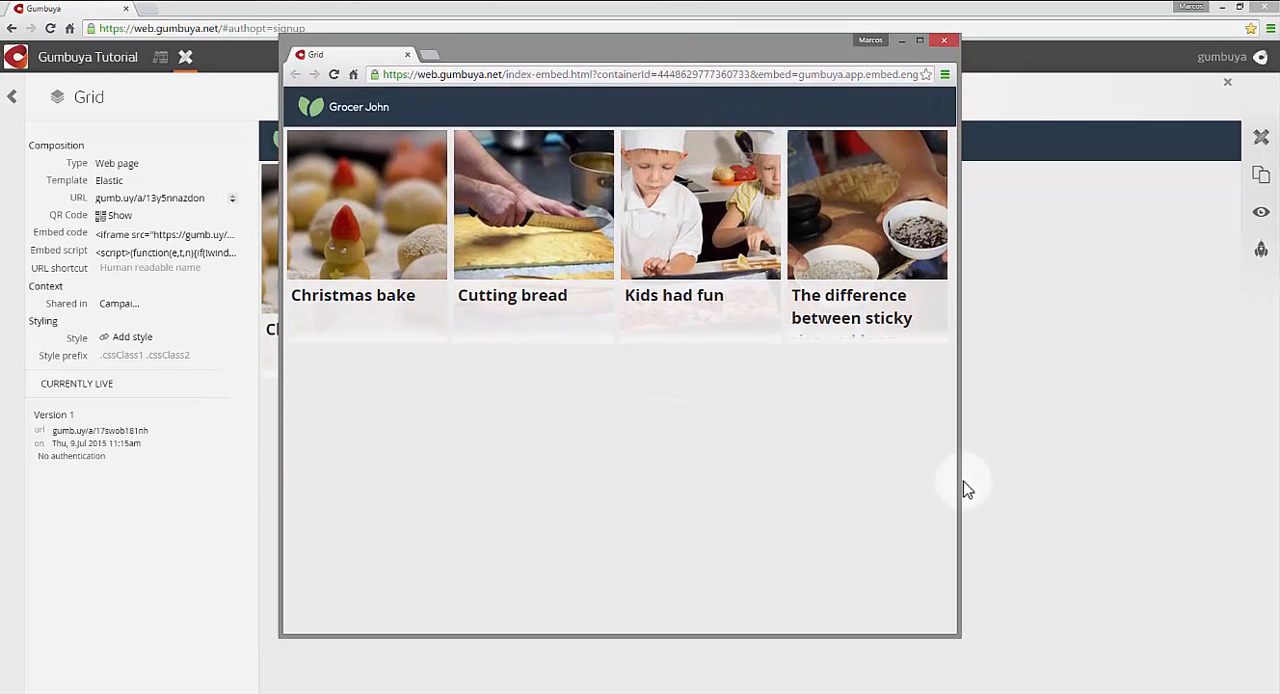
{"action": "left_click_drag", "start_coordinate": [960, 482], "coordinate": [639, 533]}
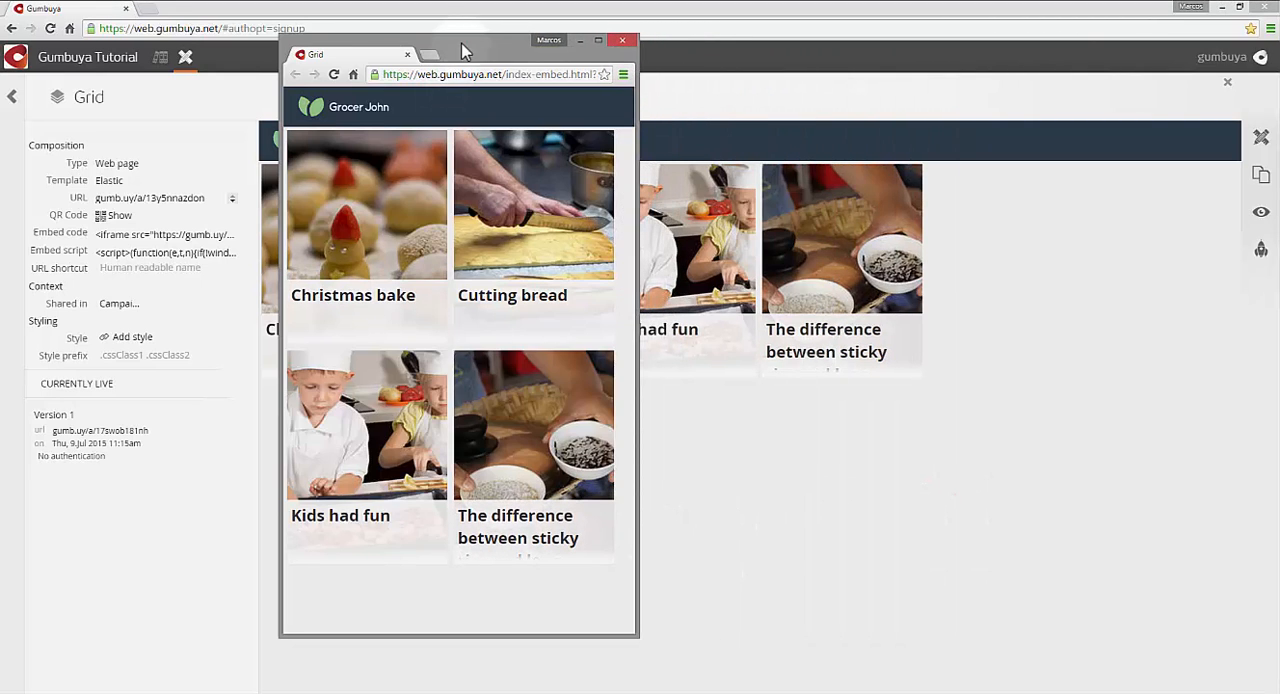
{"action": "left_click_drag", "start_coordinate": [460, 45], "coordinate": [612, 76]}
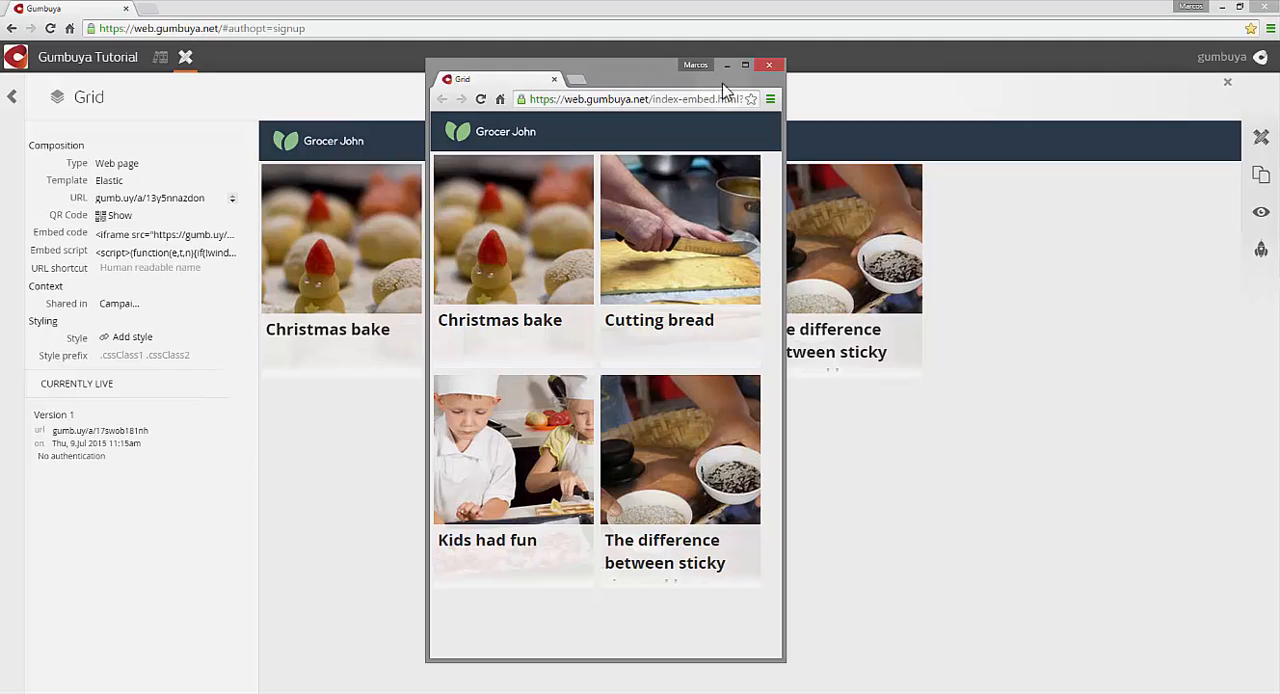
{"action": "left_click", "coordinate": [773, 68]}
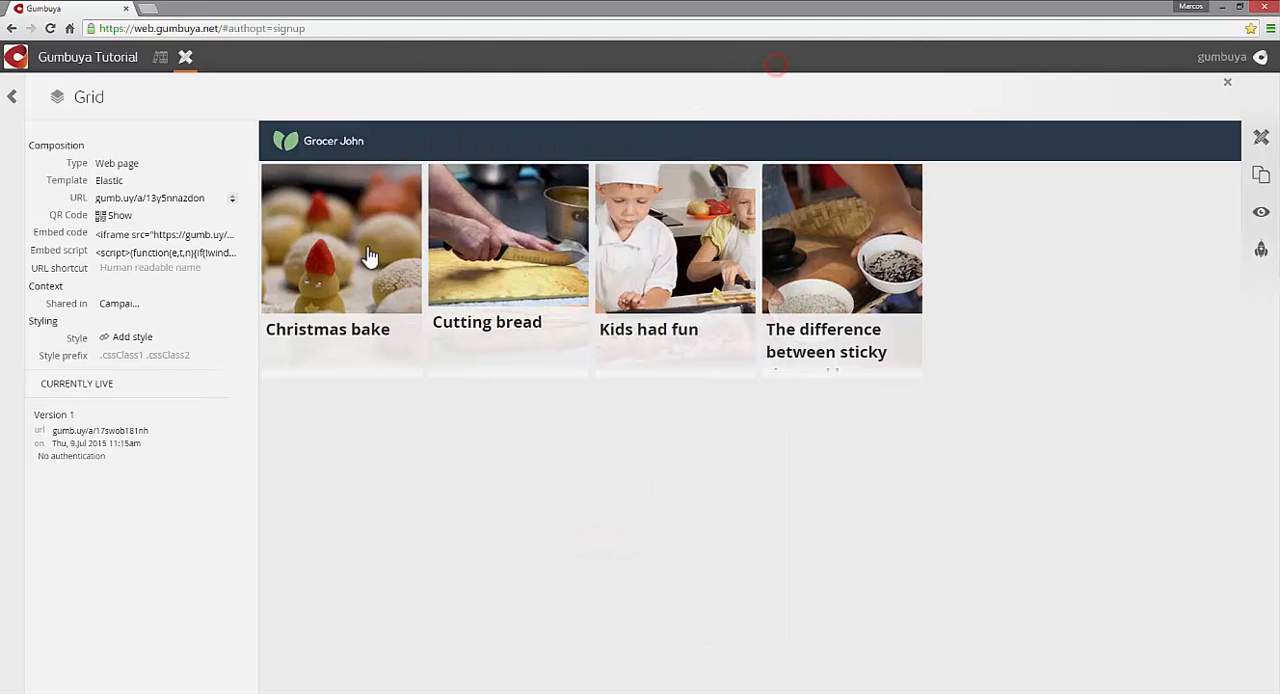
- Inspect the Grid composition's embed code, and go back through the Grocer John campaign to the Composer overview
{"action": "left_click", "coordinate": [166, 236]}
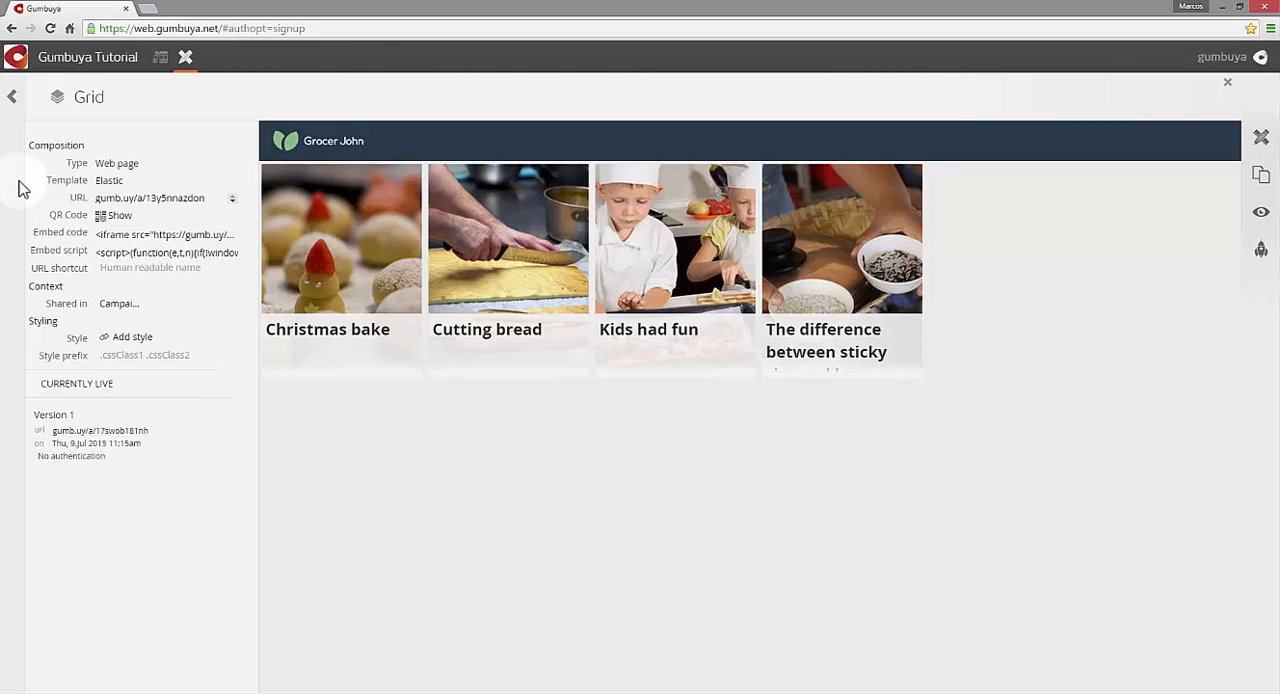
{"action": "left_click", "coordinate": [12, 97]}
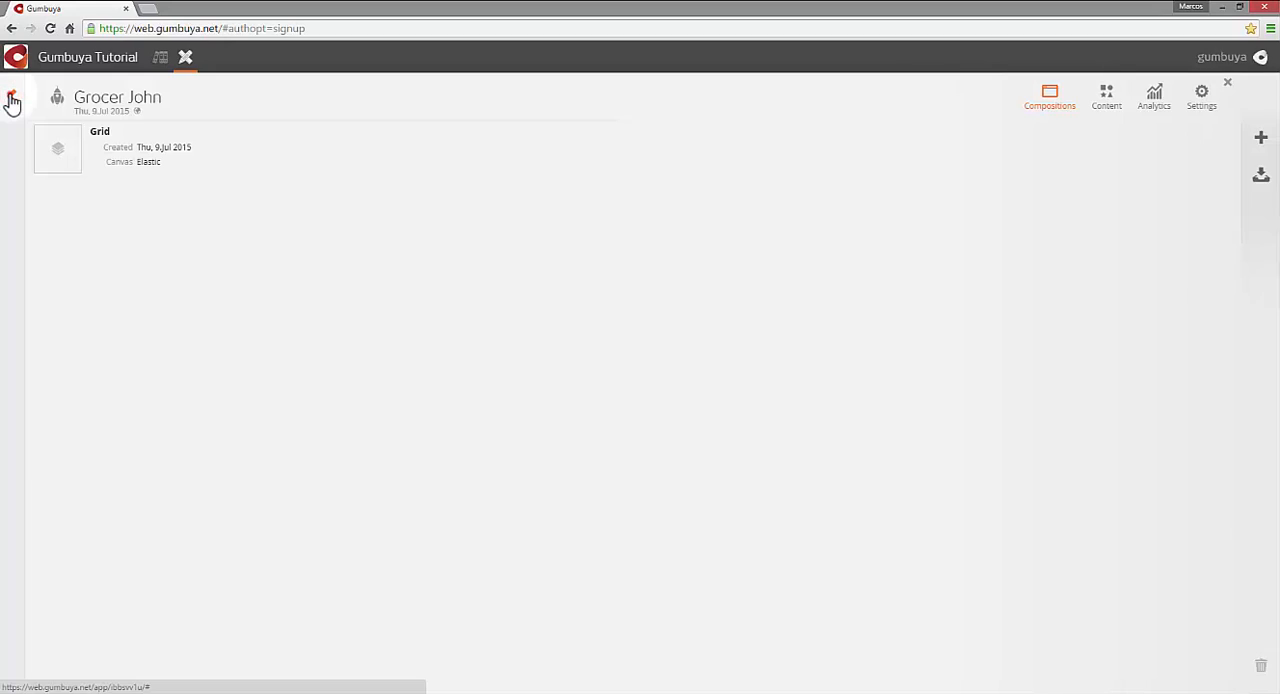
{"action": "left_click", "coordinate": [12, 97]}
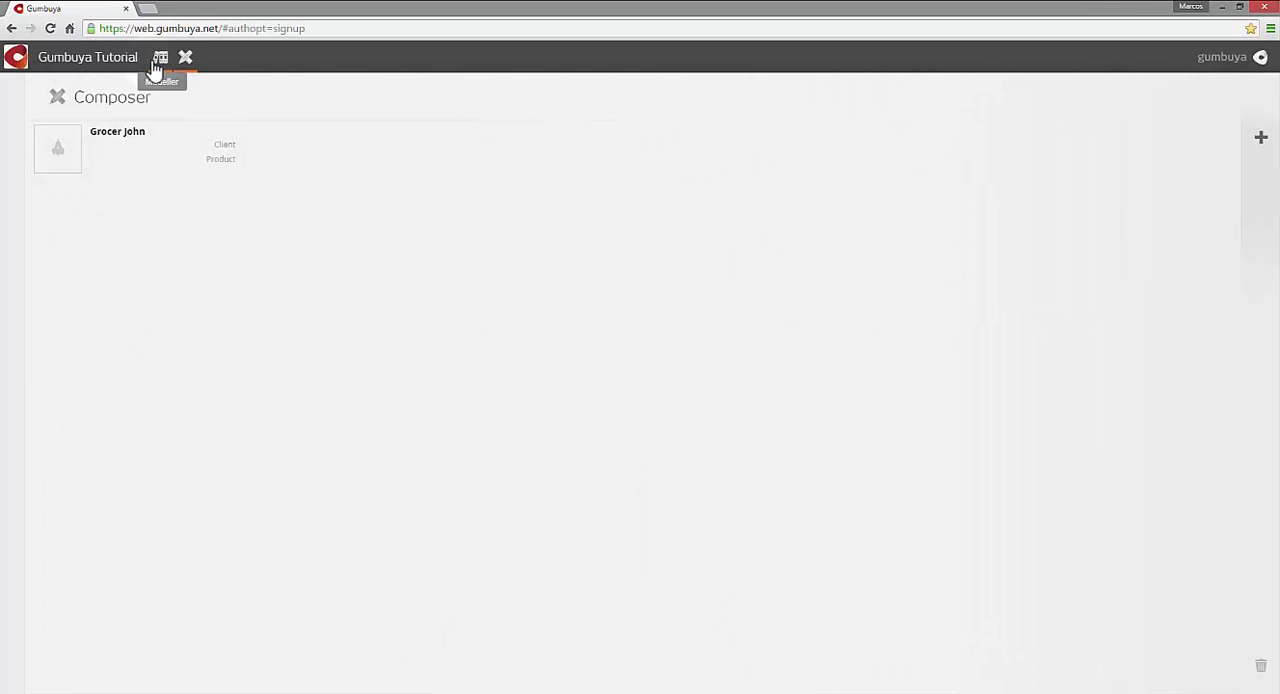